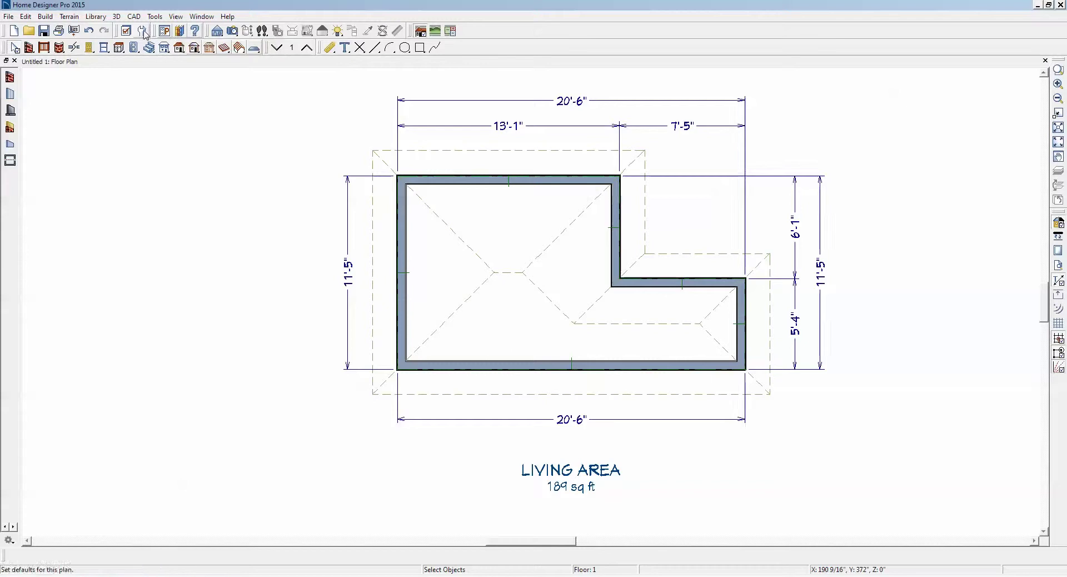
Turn off the display of the Roof Planes, Roofs, Baseline Polylines and Roofs, Baselines layers in the floor plan
left_click(127, 31)
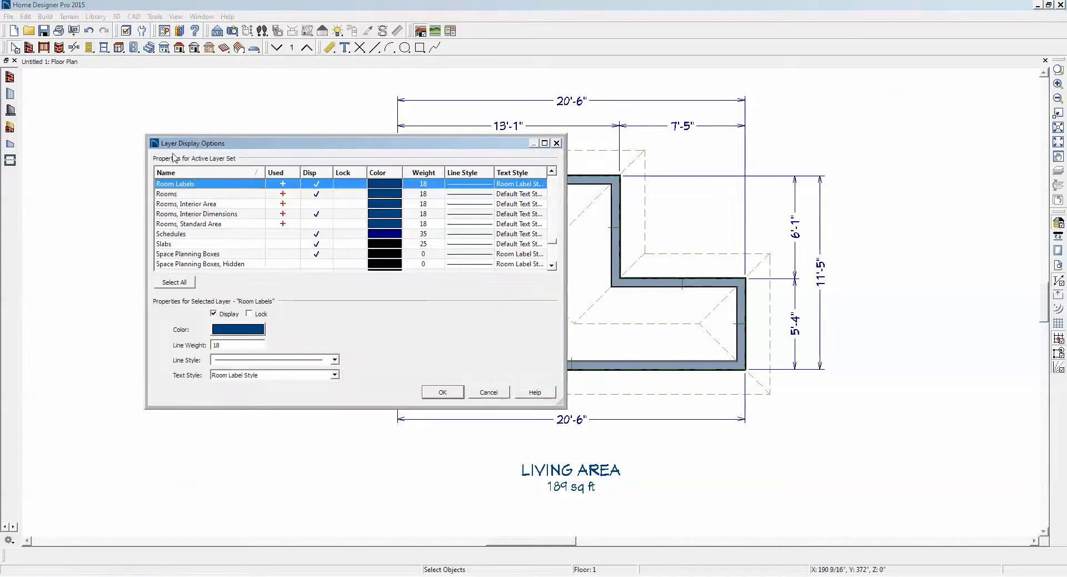
key("Down")
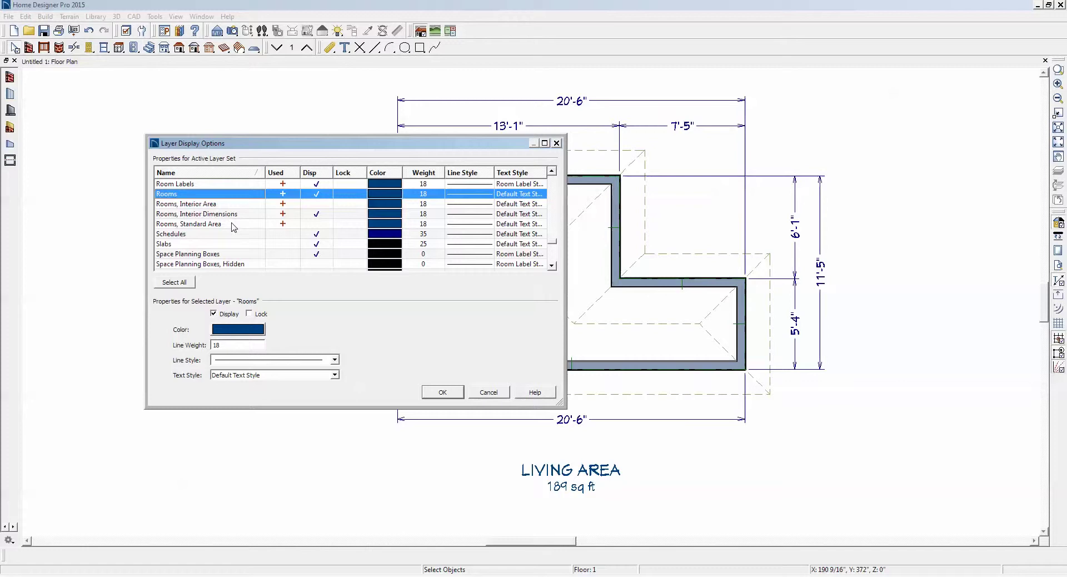
scroll(233, 226, "down", 1)
scroll(233, 225, "up", 5)
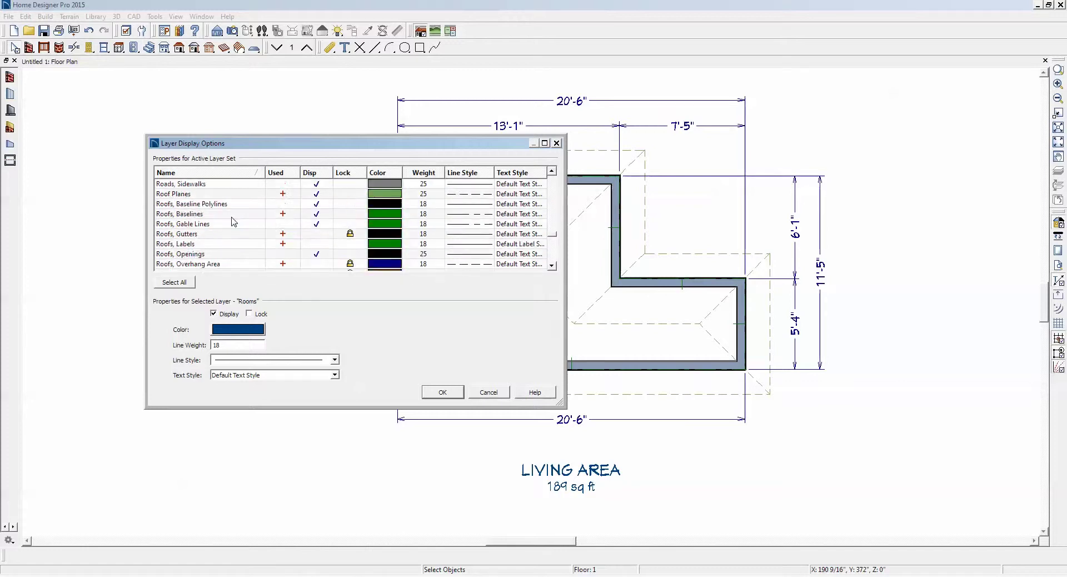
left_click(322, 194)
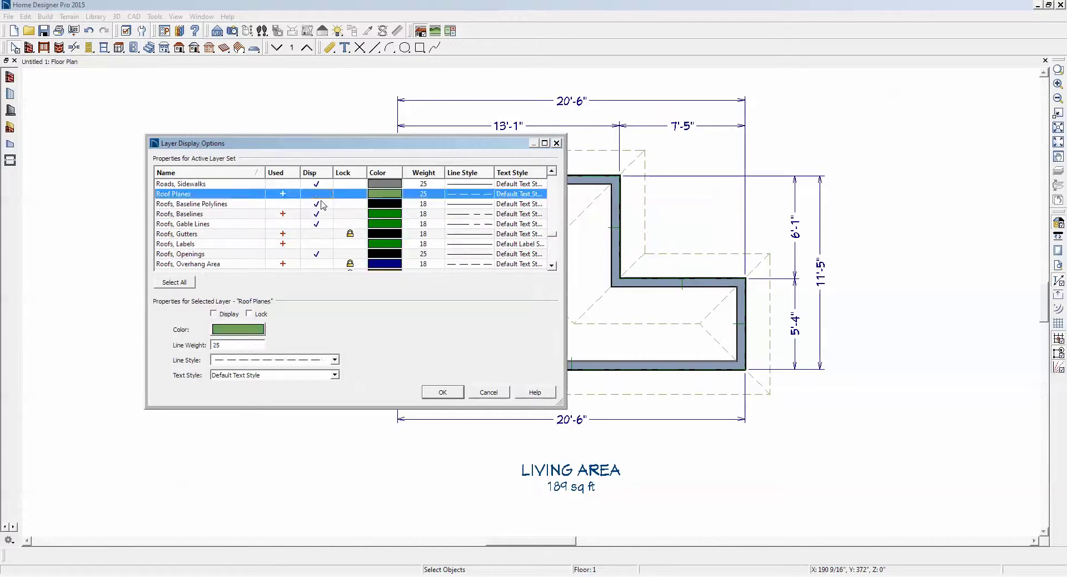
left_click(323, 207)
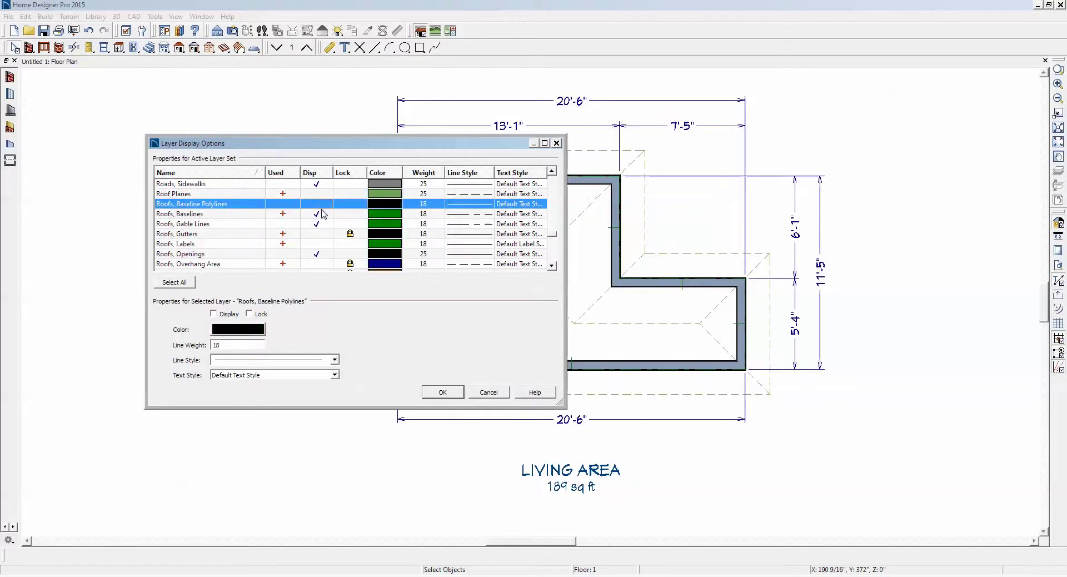
left_click(323, 214)
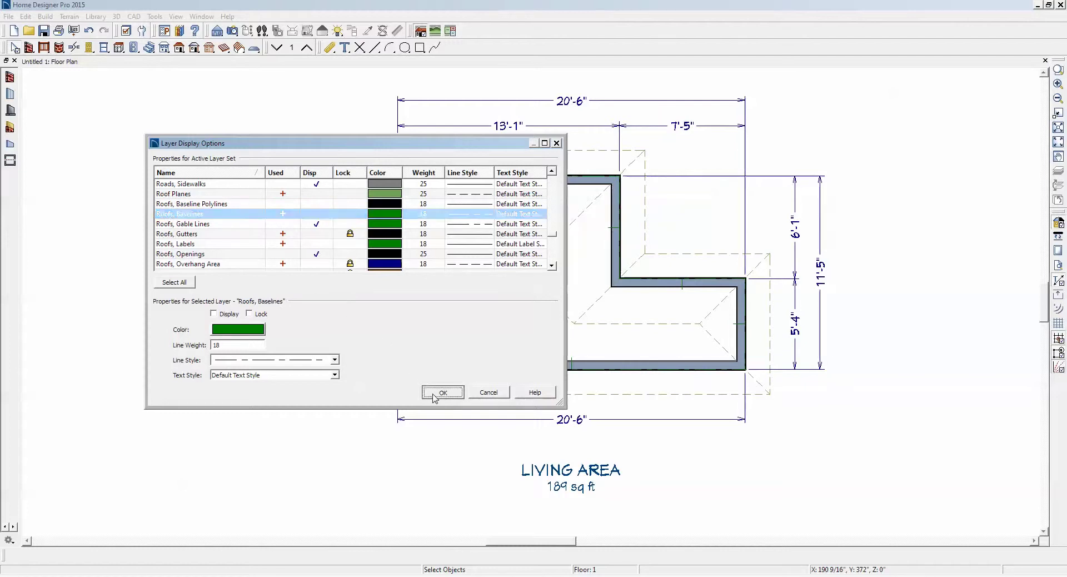
left_click(433, 396)
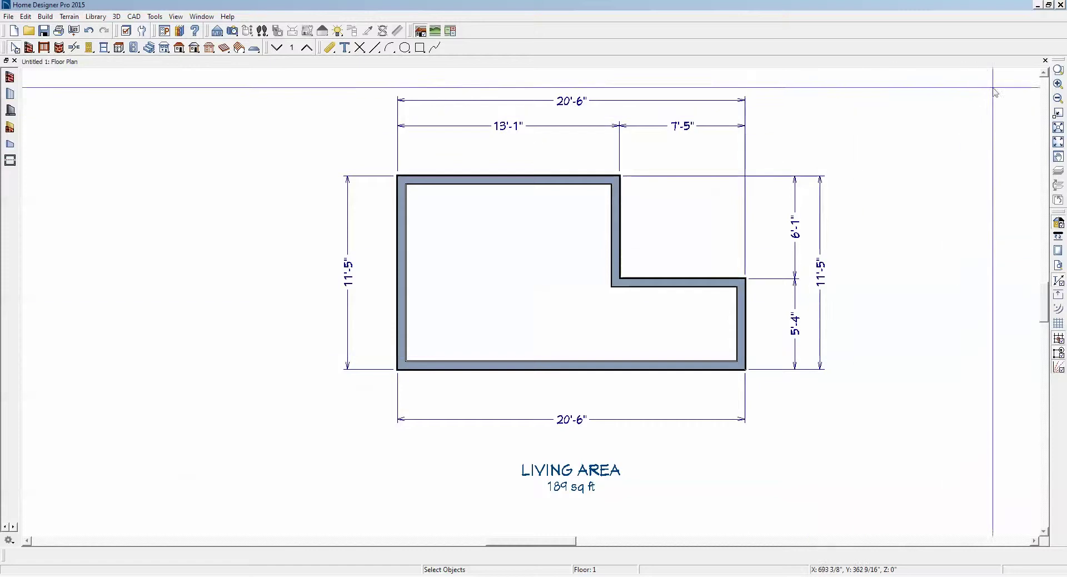
Examine up close where the exterior dimension extension lines meet the wall layers at the plan's outer corners
left_click(1058, 71)
left_click_drag(743, 272, 826, 307)
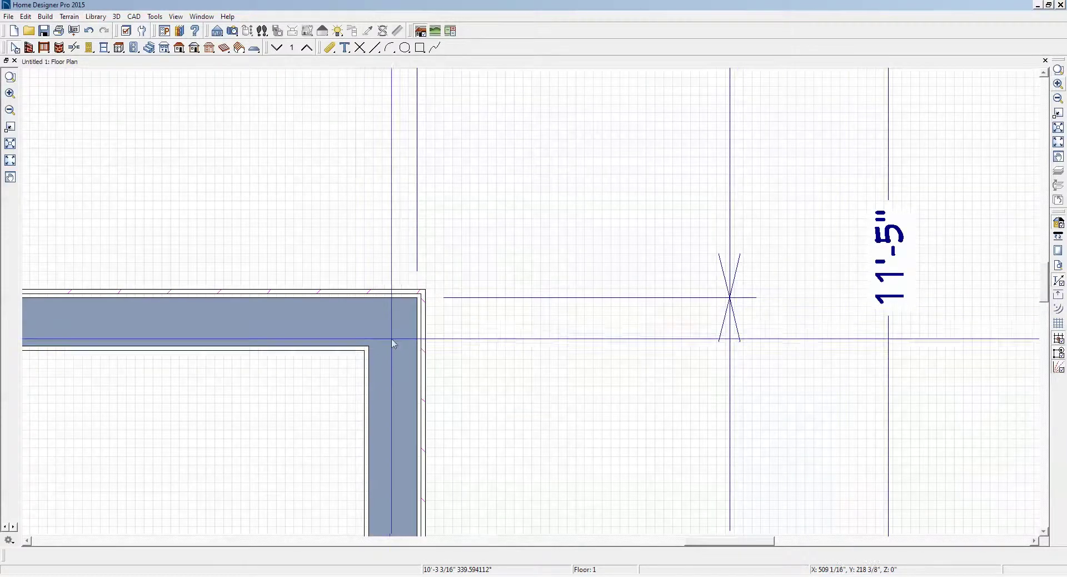
scroll(392, 340, "up", 4)
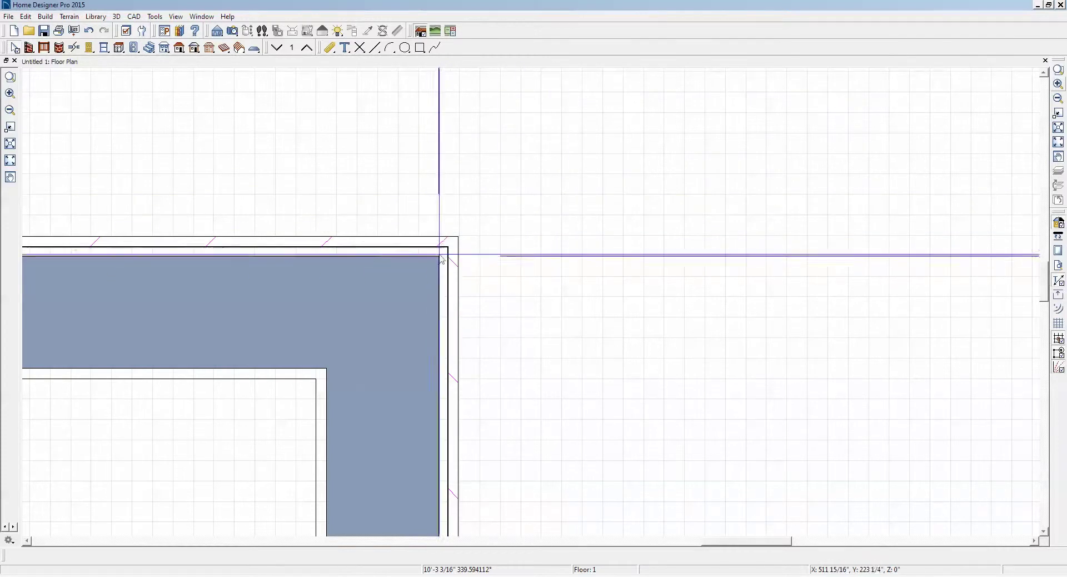
left_click(1058, 128)
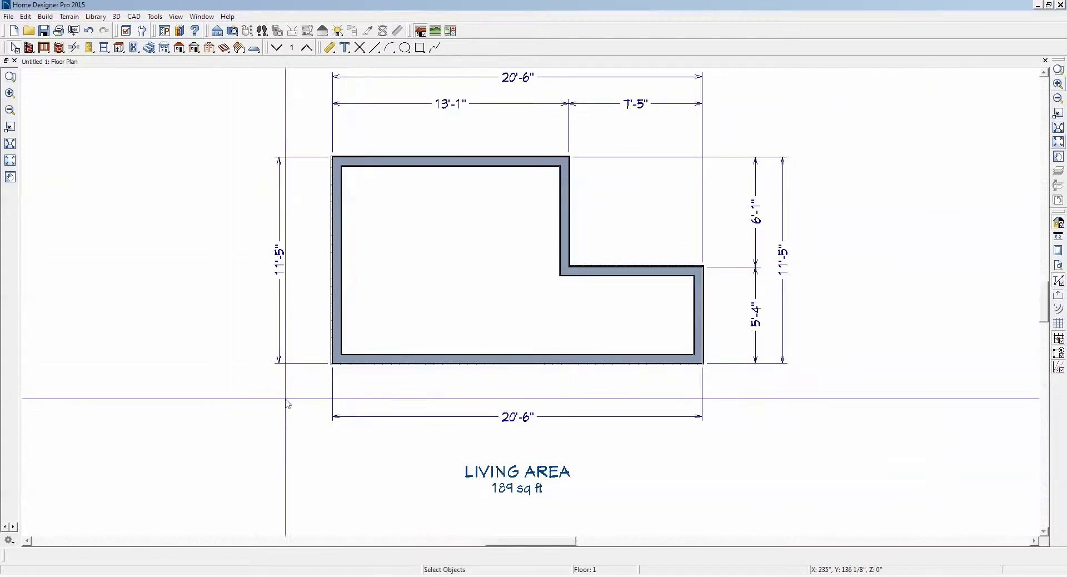
scroll(267, 410, "up", 5)
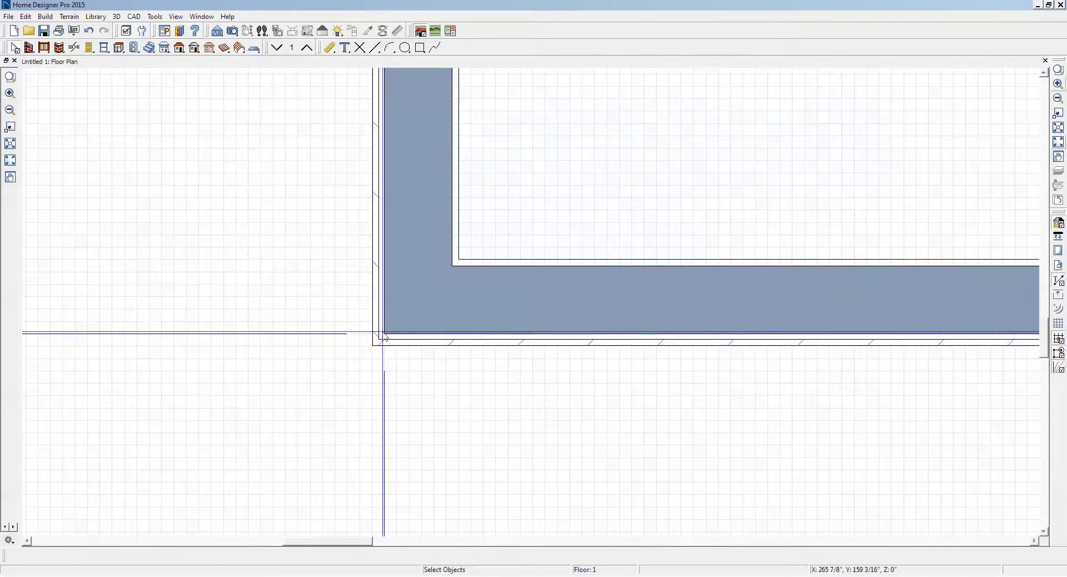
scroll(383, 335, "down", 3)
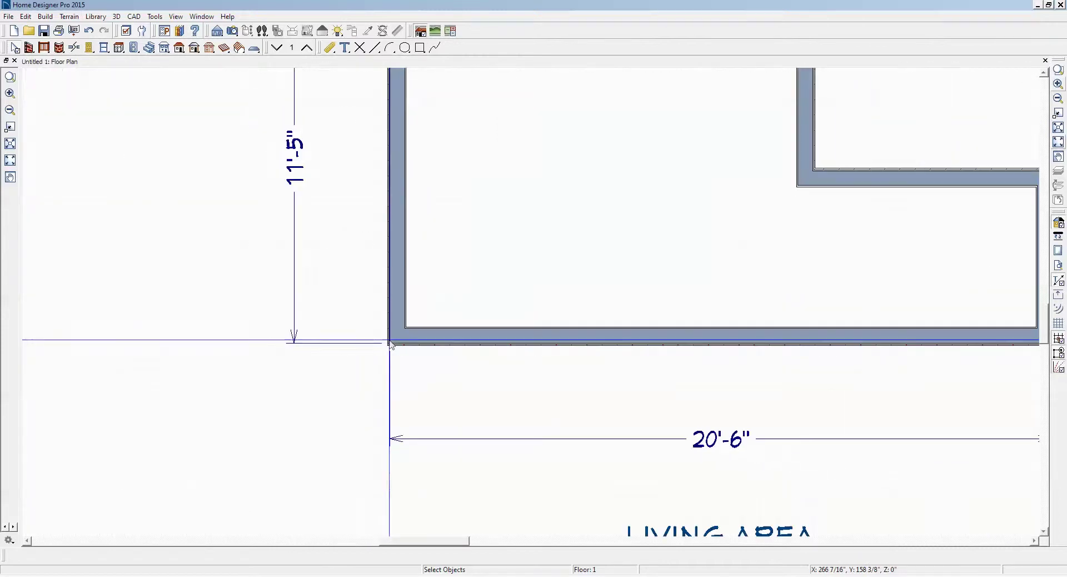
scroll(390, 342, "down", 3)
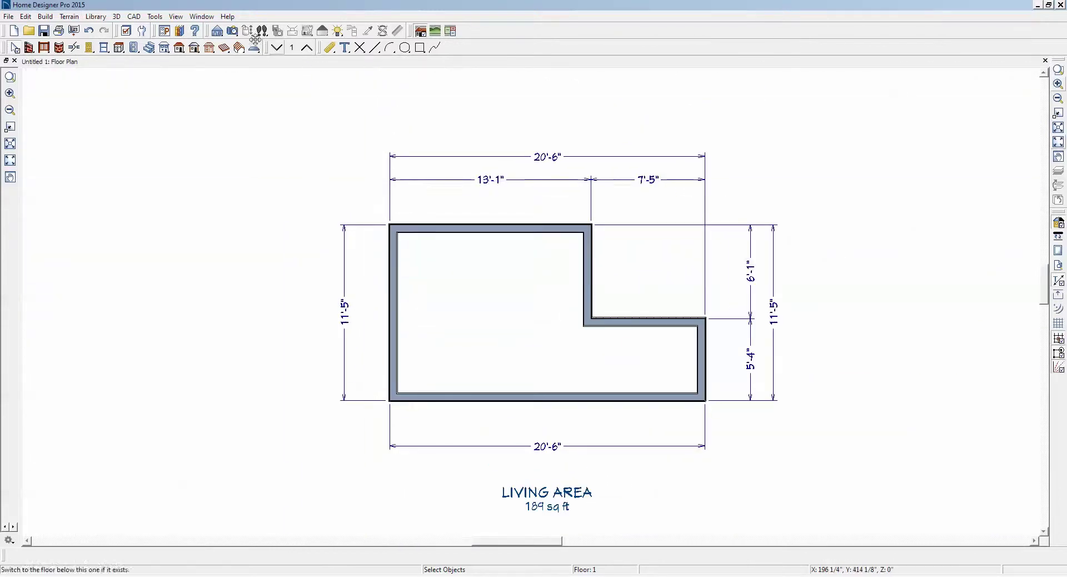
Review the general and automatic line separation, reach and rounding settings in the Dimensions defaults without changing them
left_click(25, 16)
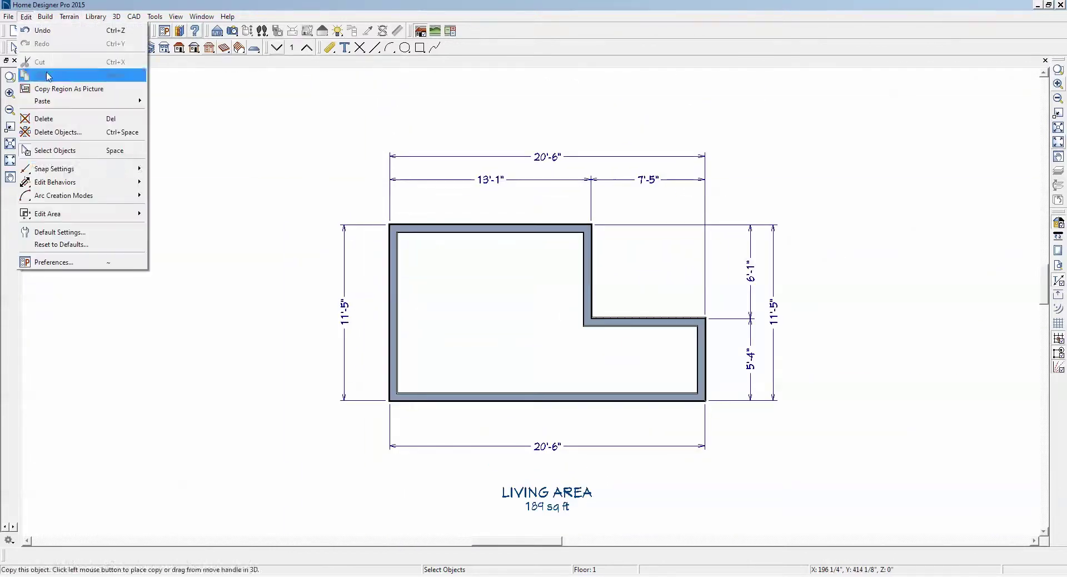
left_click(83, 232)
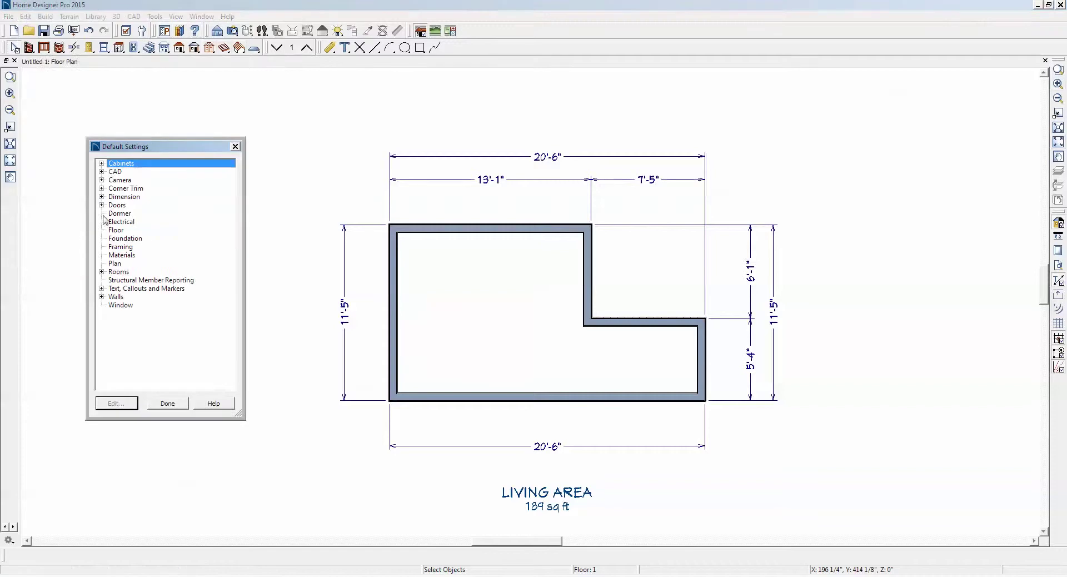
left_click(101, 197)
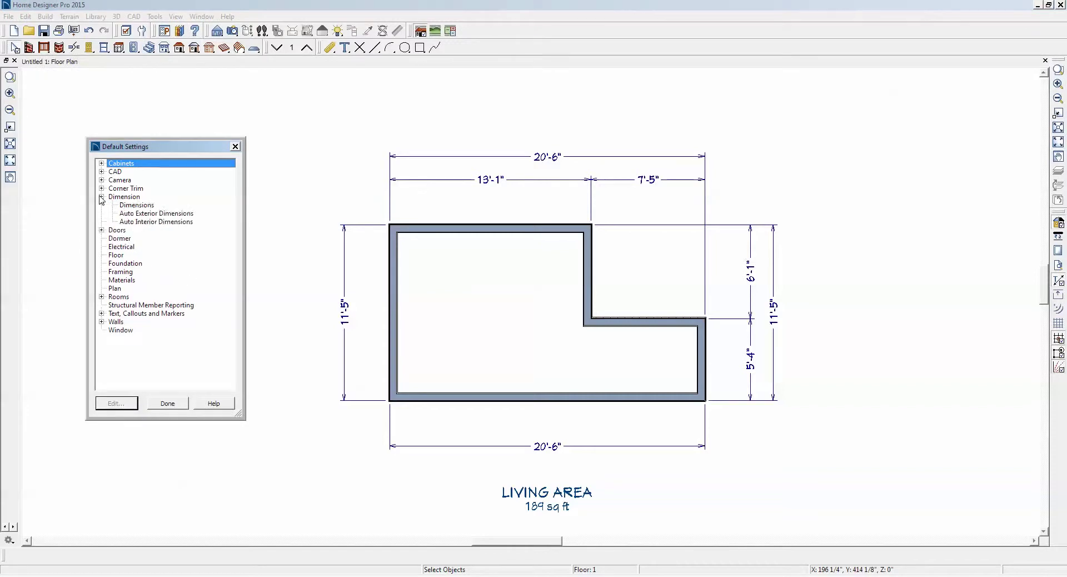
left_click(137, 205)
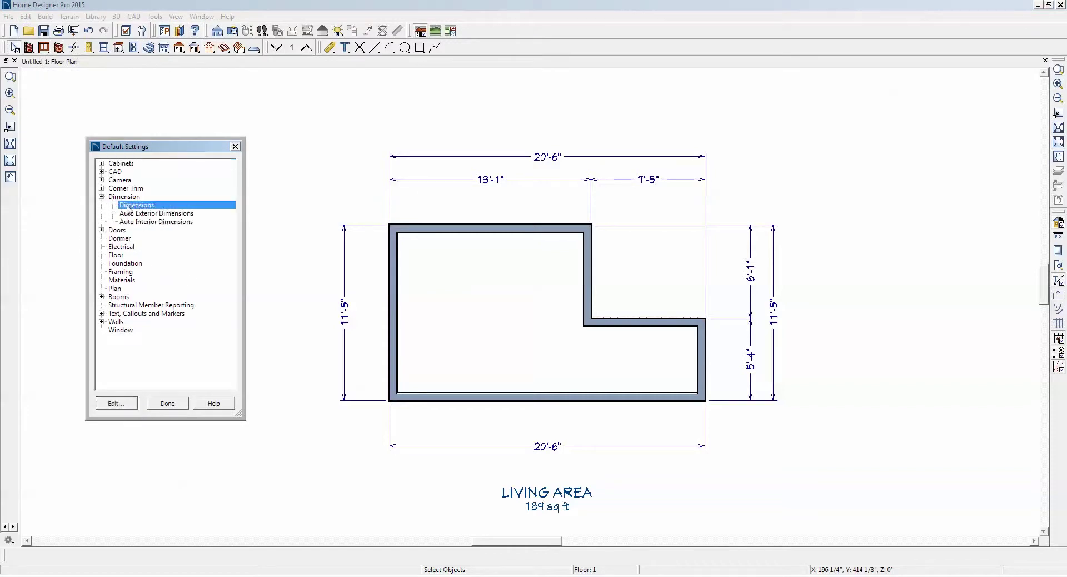
left_click(115, 404)
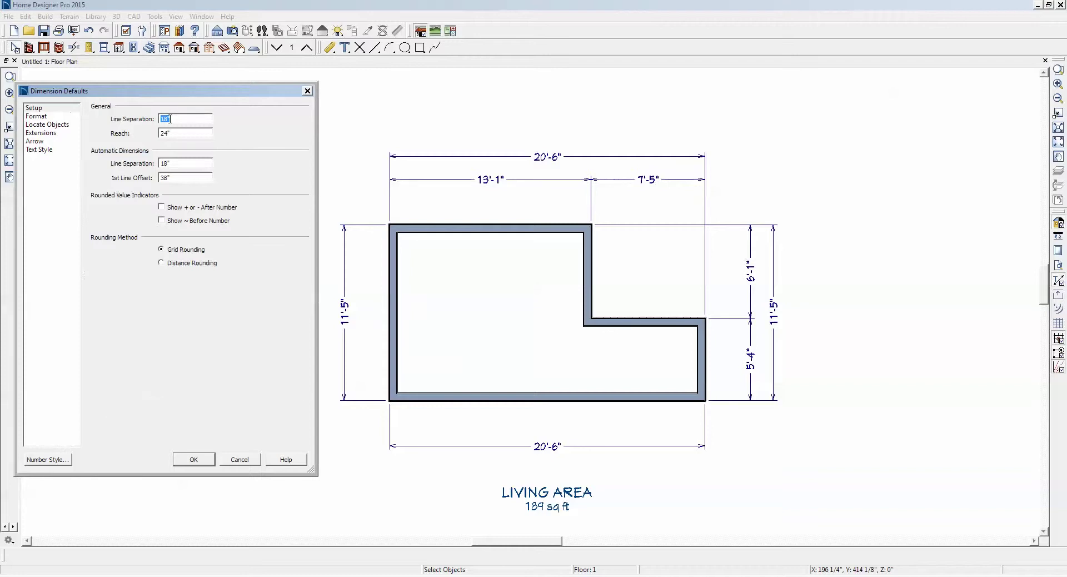
left_click_drag(170, 93, 828, 147)
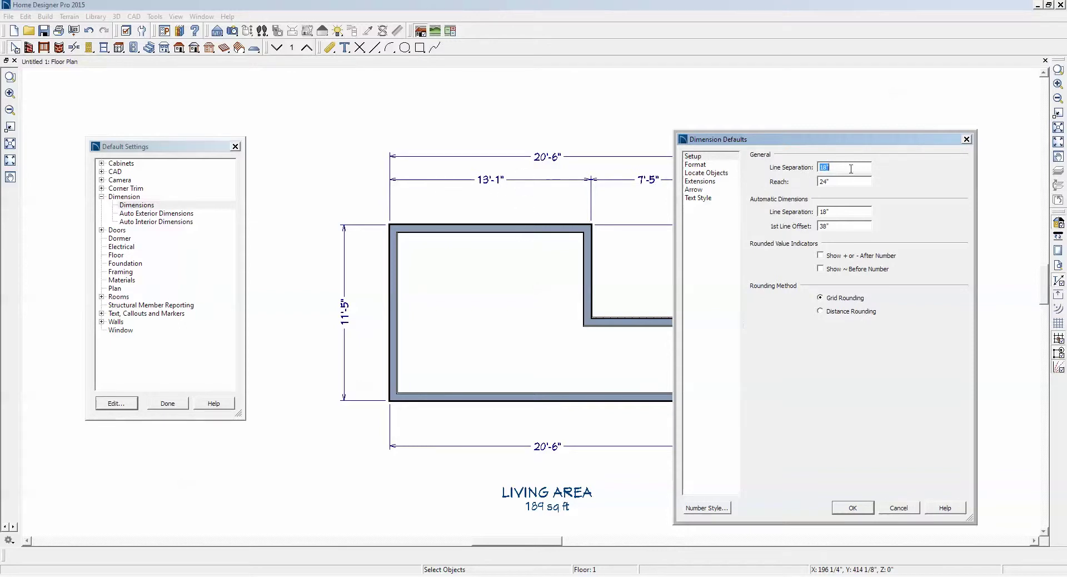
left_click(828, 183)
left_click_drag(799, 144, 783, 187)
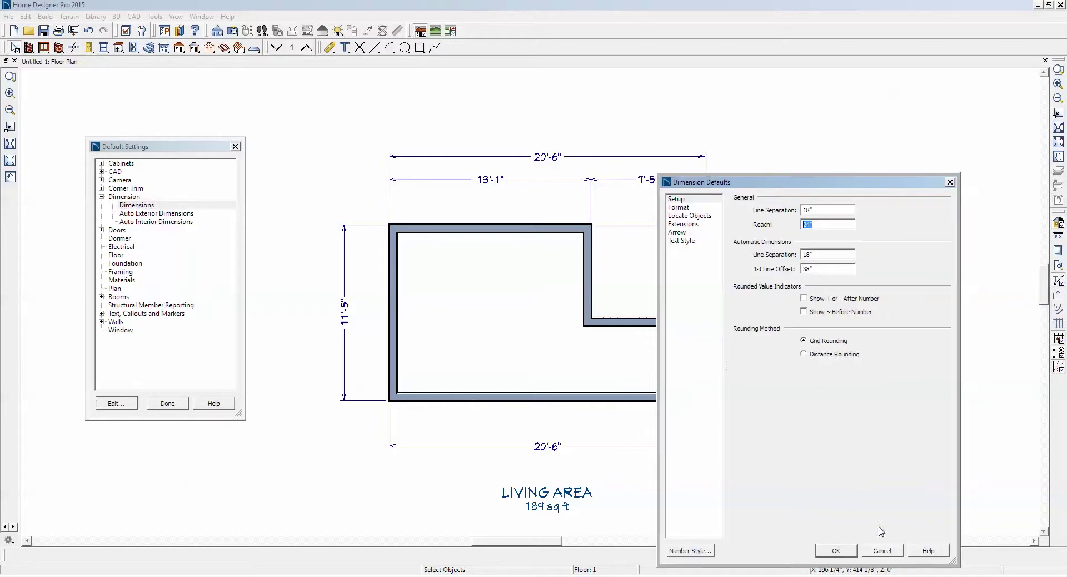
left_click(881, 551)
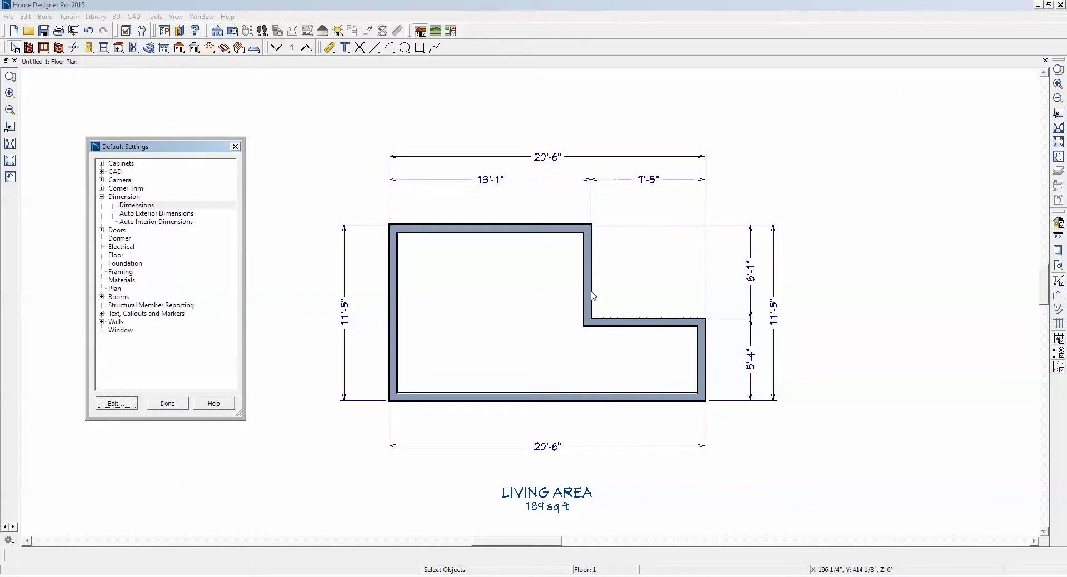
left_click(172, 404)
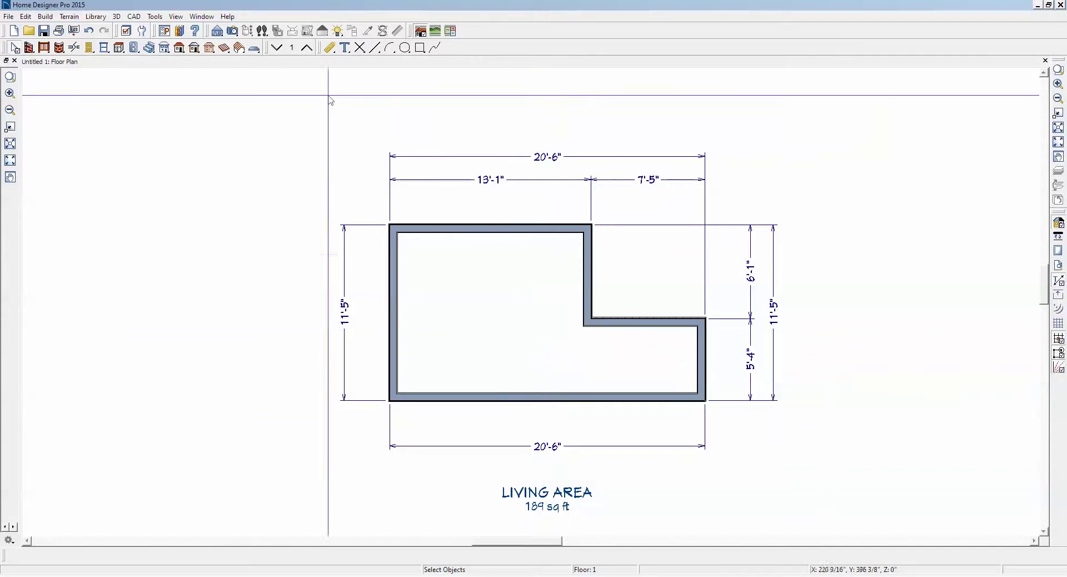
Review the Locate Objects settings for walls, openings and other objects in the Dimensions defaults and accept them
left_click(25, 16)
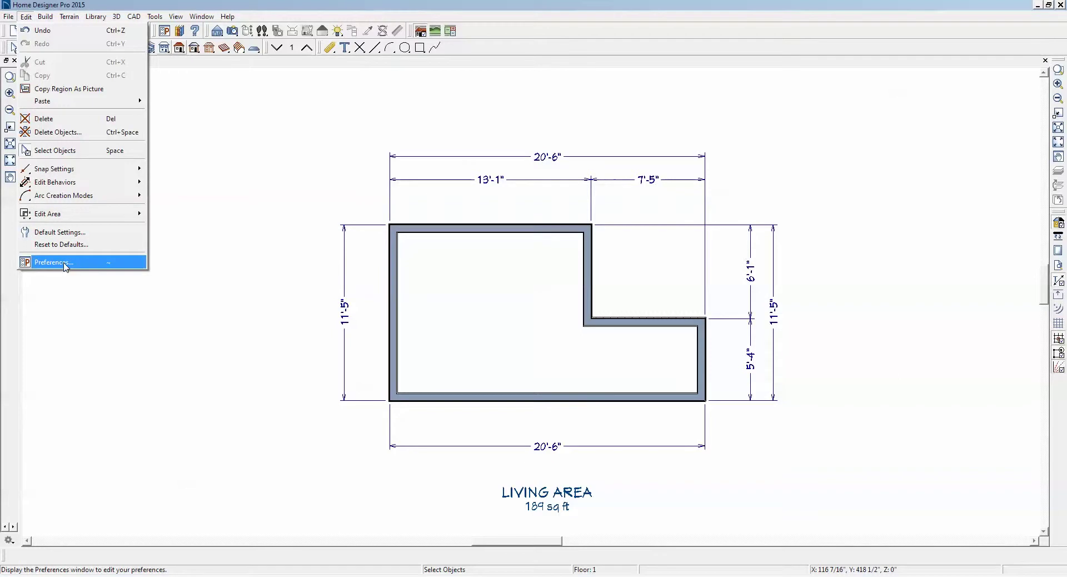
left_click(65, 234)
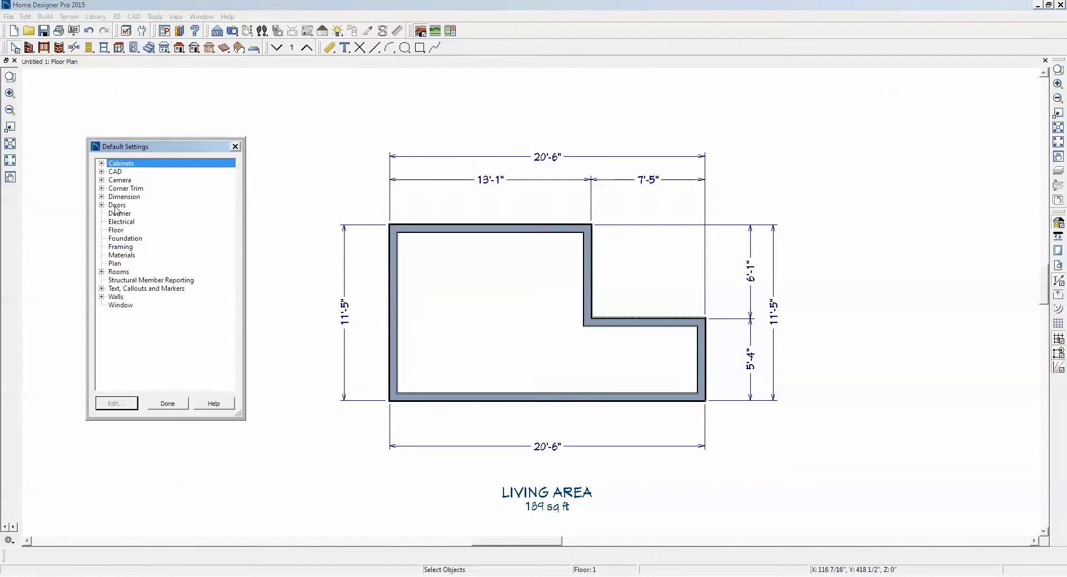
left_click(102, 197)
left_click(133, 206)
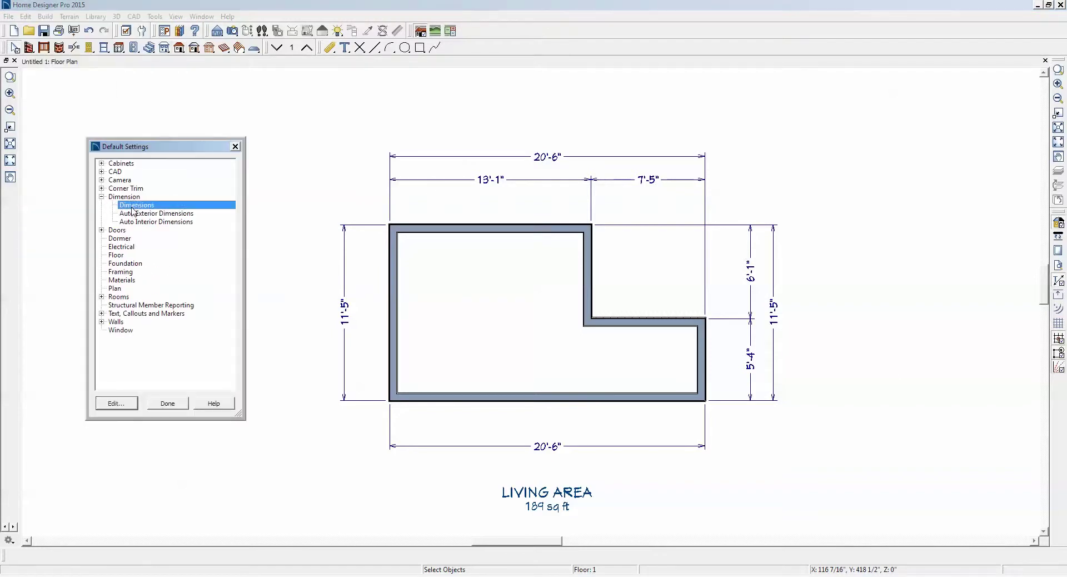
left_click(118, 405)
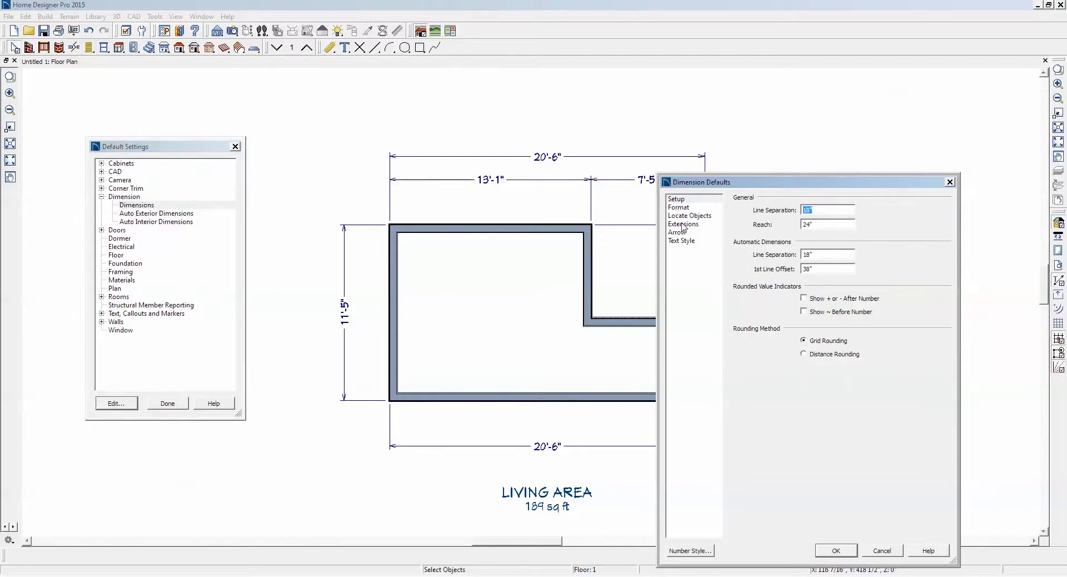
left_click_drag(714, 183, 744, 157)
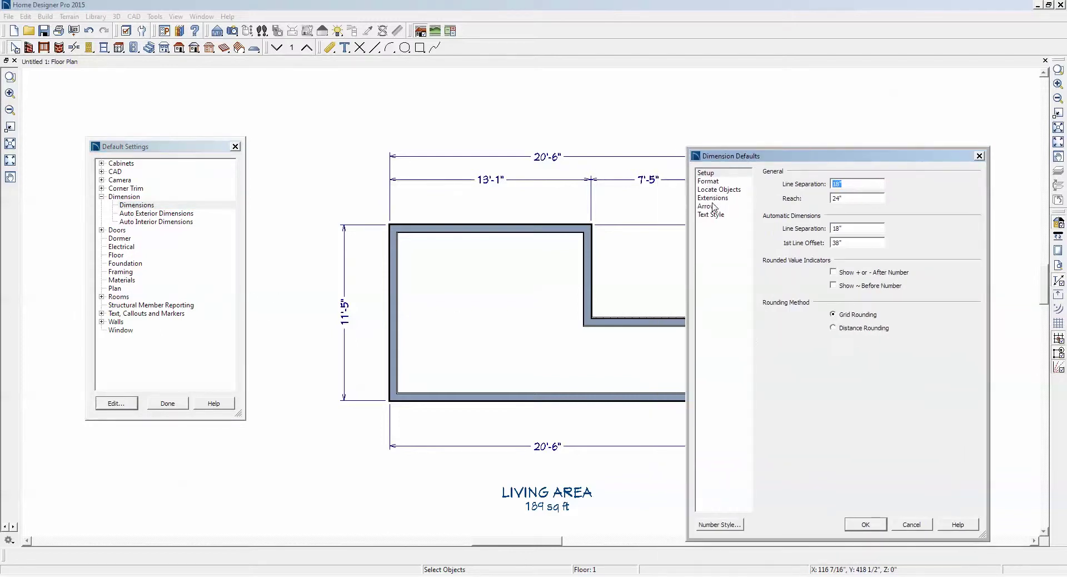
left_click(716, 190)
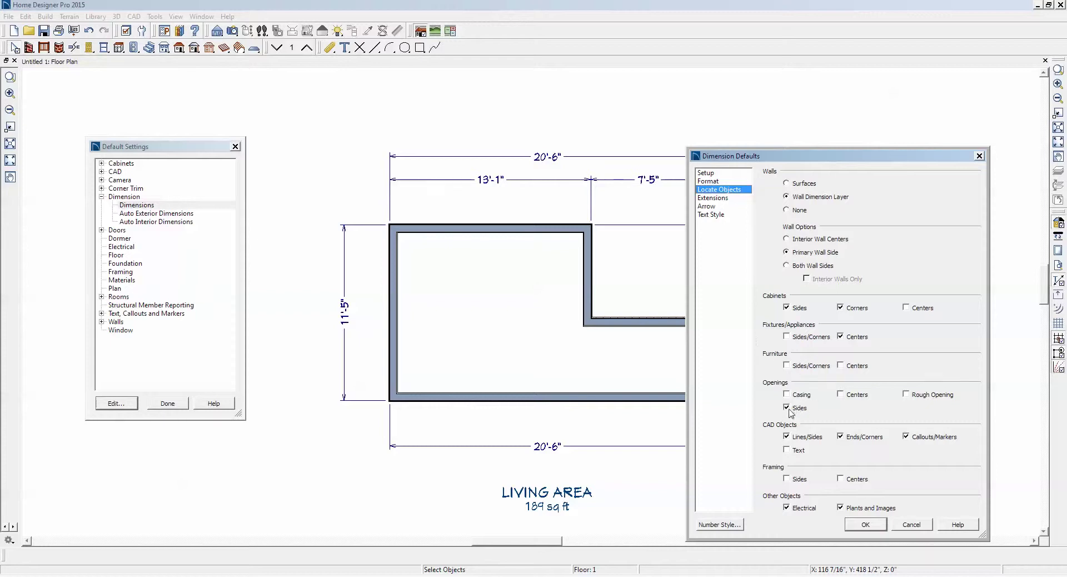
left_click(865, 524)
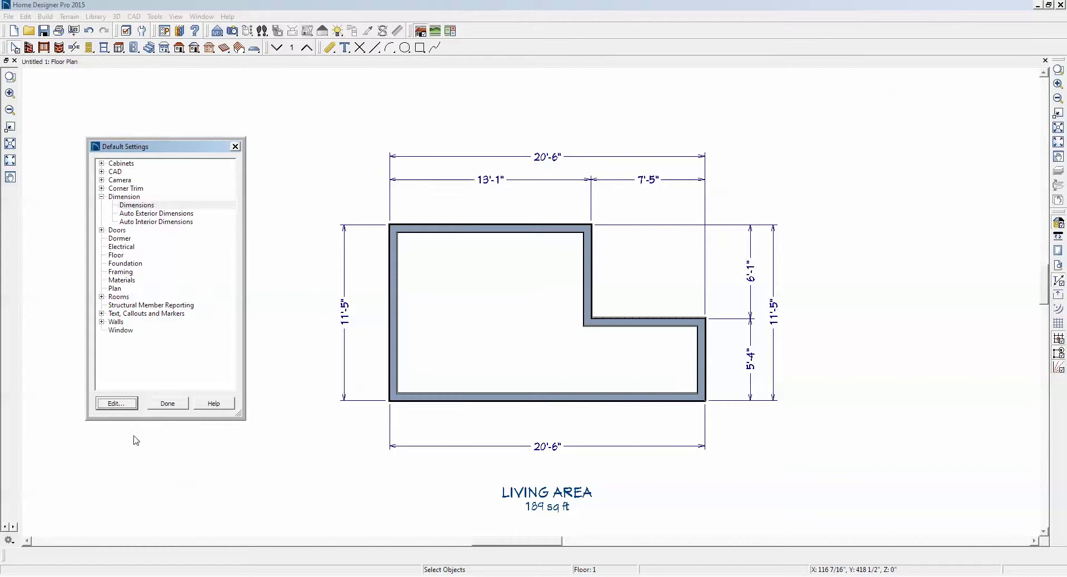
left_click(167, 403)
Place a 2'-8" window in the 13'-1" upper wall about 4'-9" from its left corner and a 3' door centered in the lower wall
left_click(103, 48)
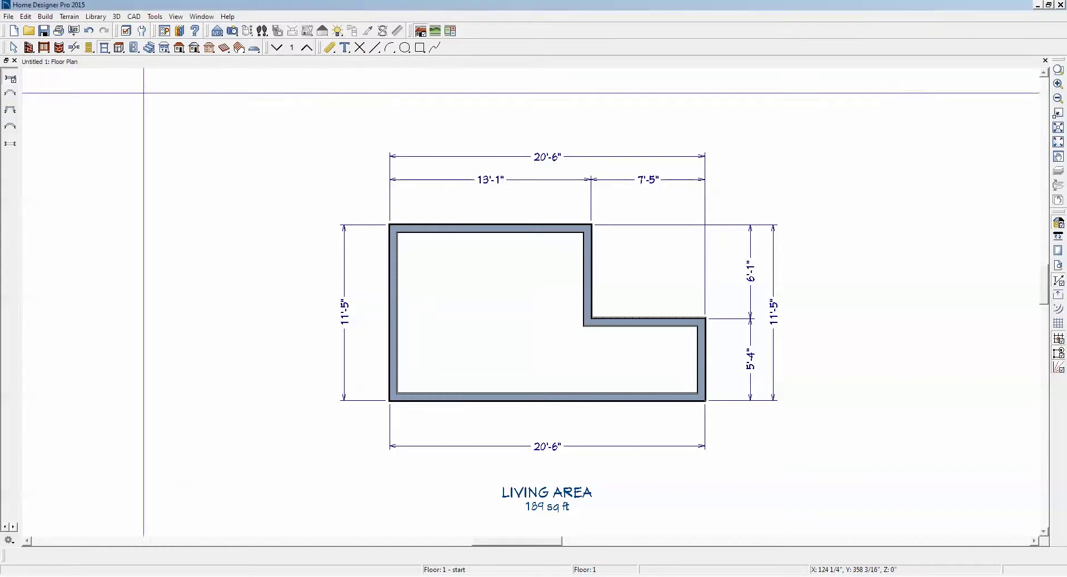
left_click(484, 229)
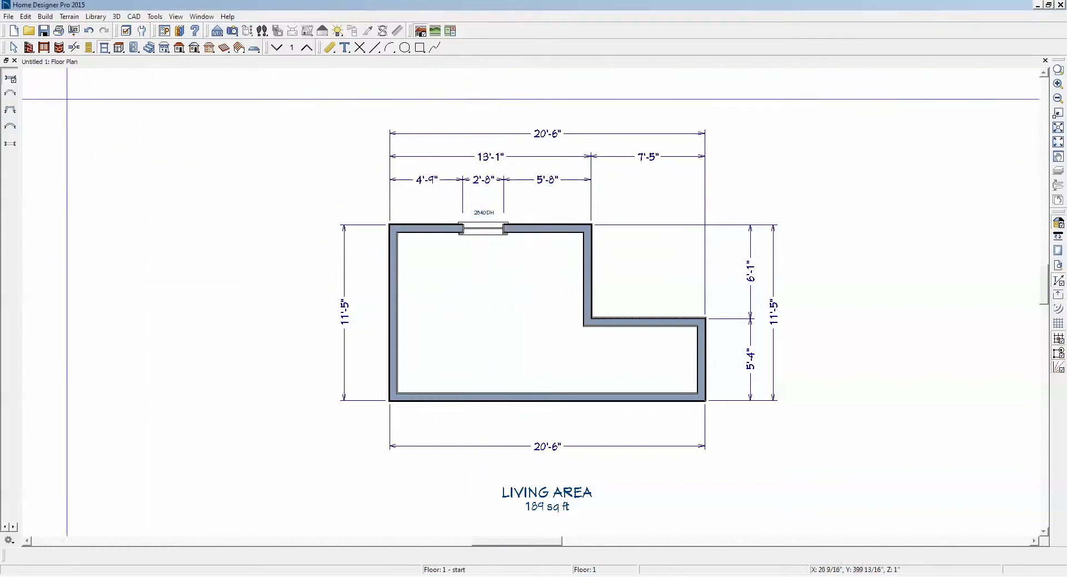
left_click(89, 47)
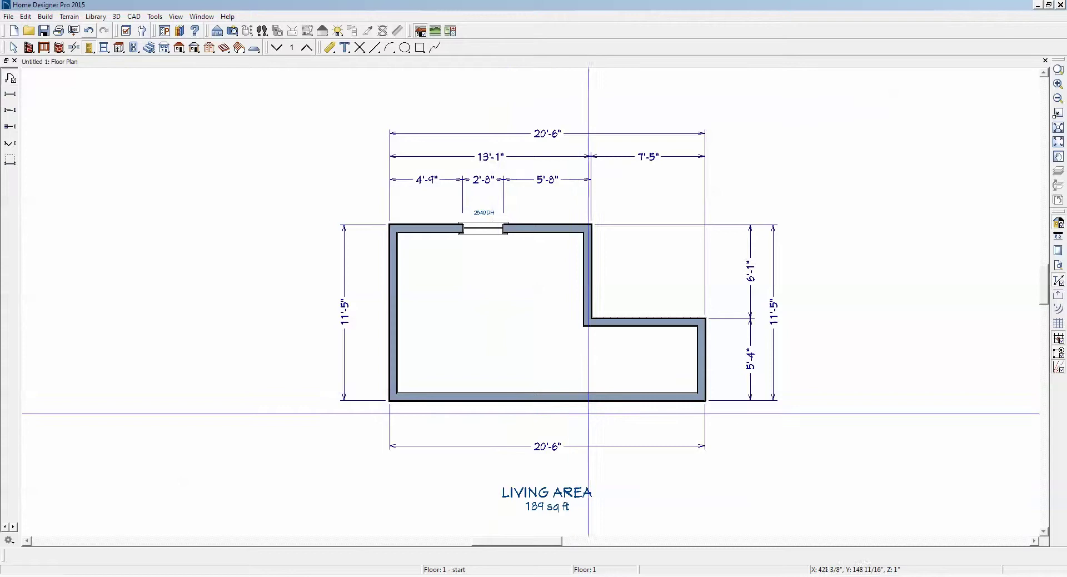
left_click(547, 392)
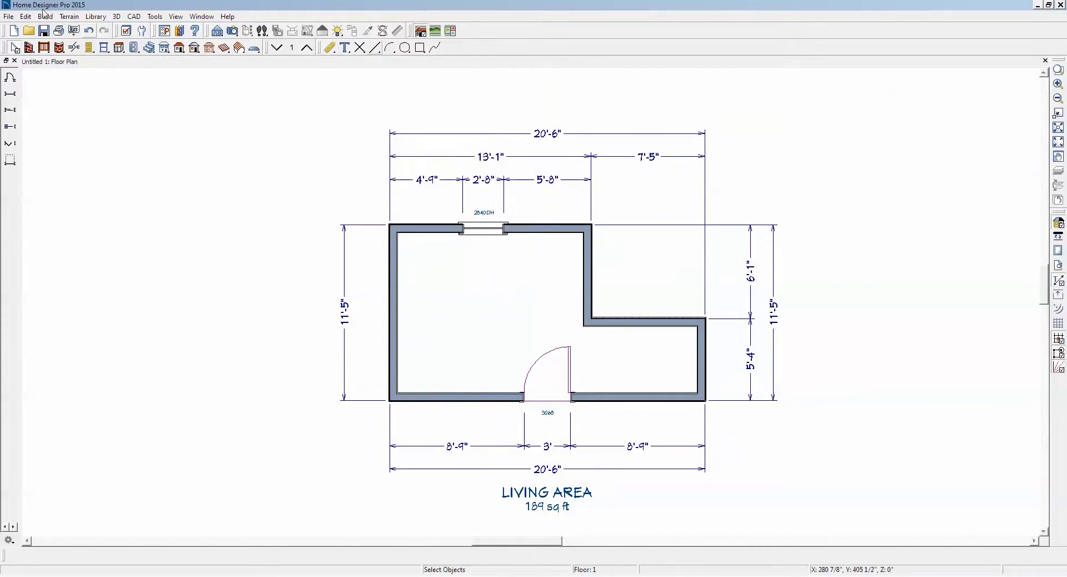
Set the Dimensions defaults to locate openings by Centers instead of Sides and accept the default settings
left_click(25, 16)
left_click(60, 231)
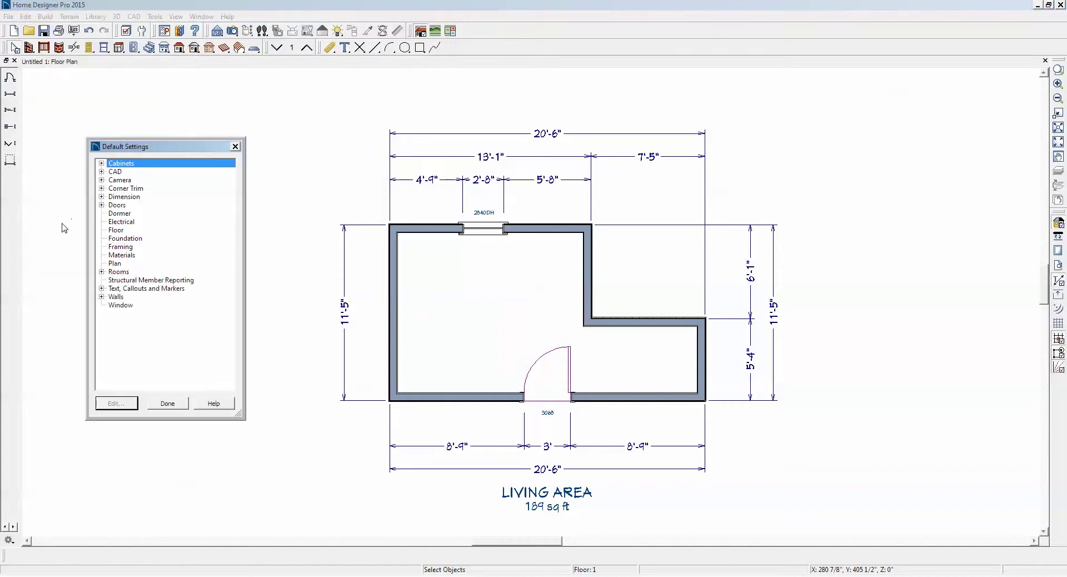
left_click(102, 197)
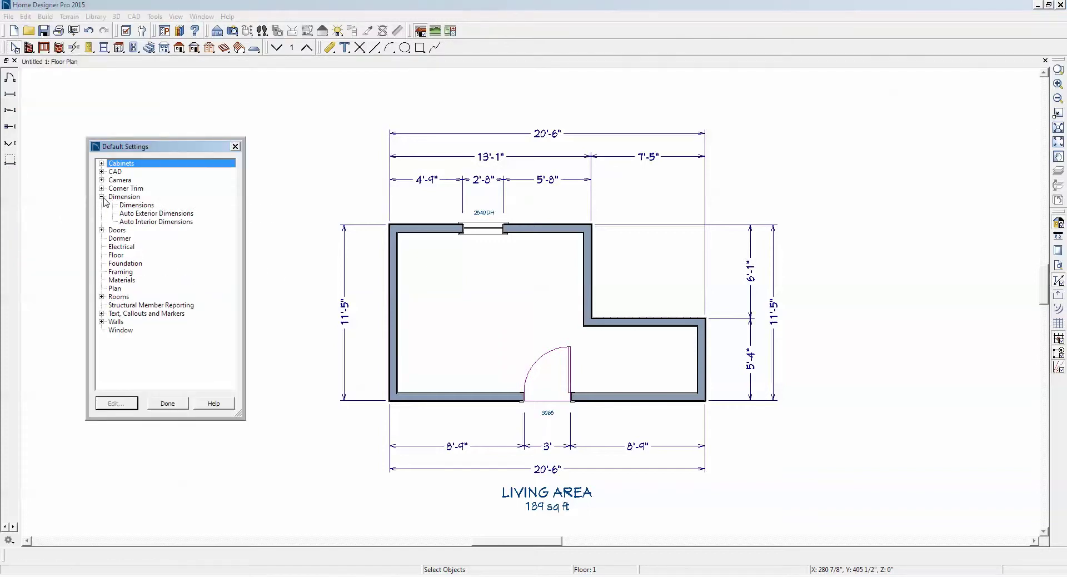
left_click(127, 205)
left_click(117, 403)
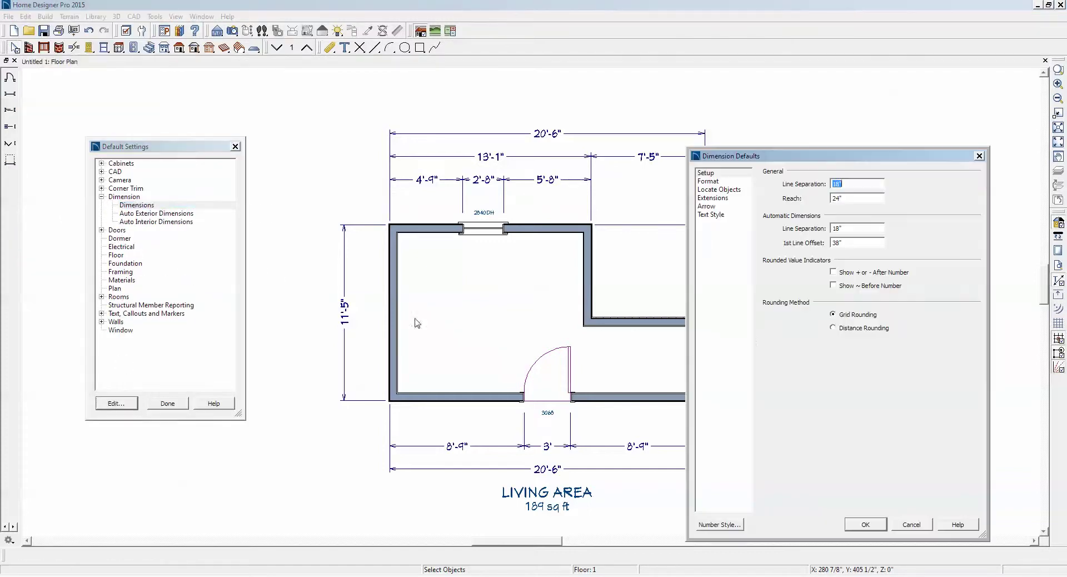
left_click(709, 190)
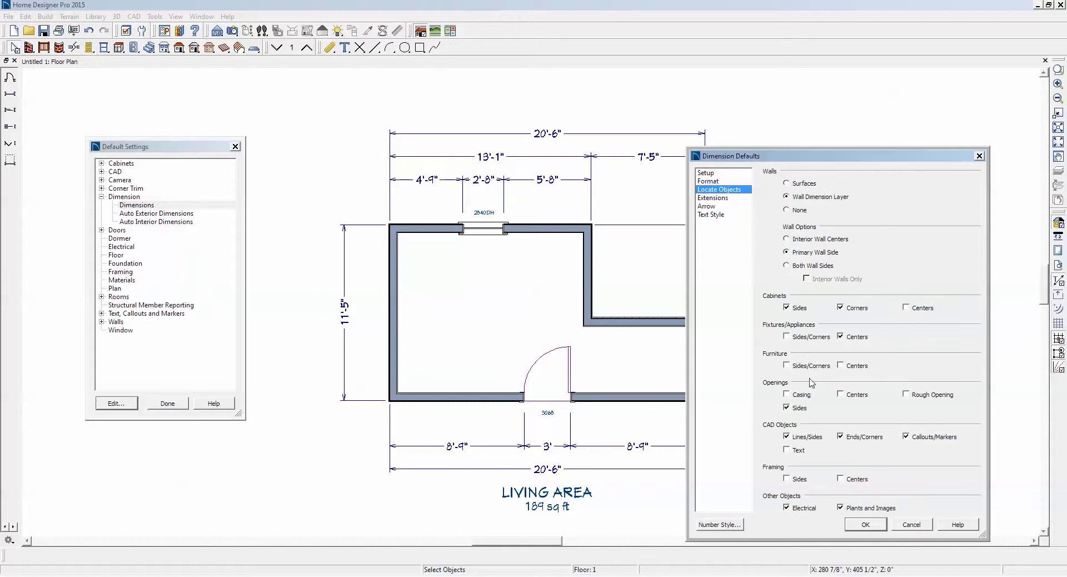
left_click(785, 408)
left_click(847, 395)
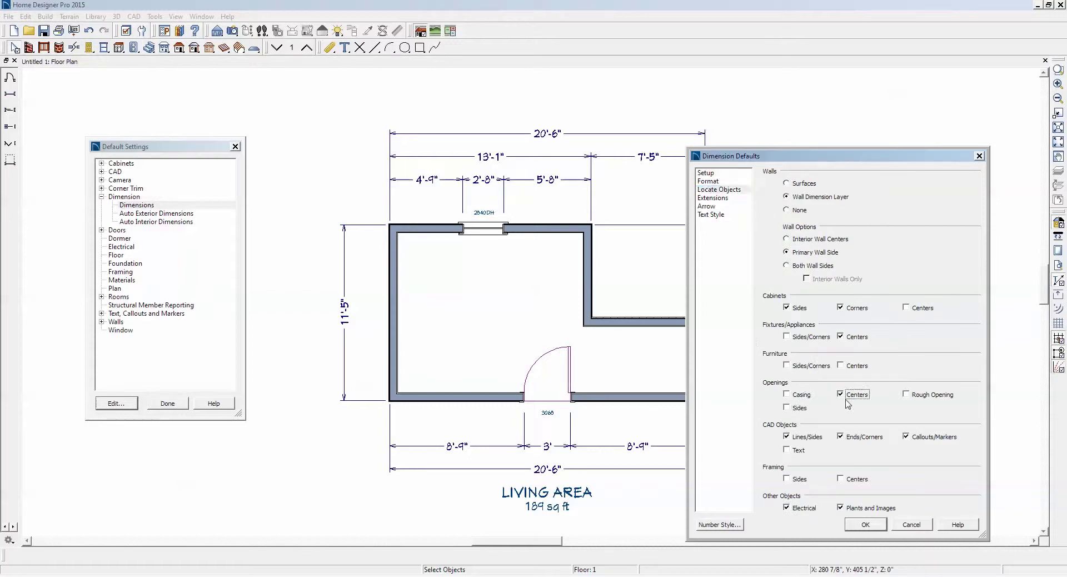
left_click(865, 524)
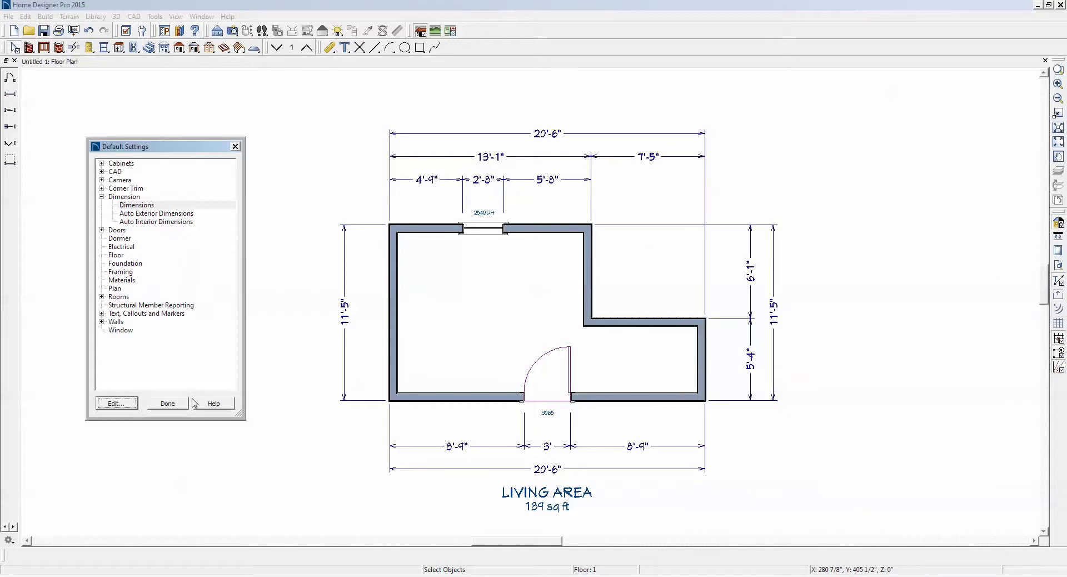
left_click(161, 403)
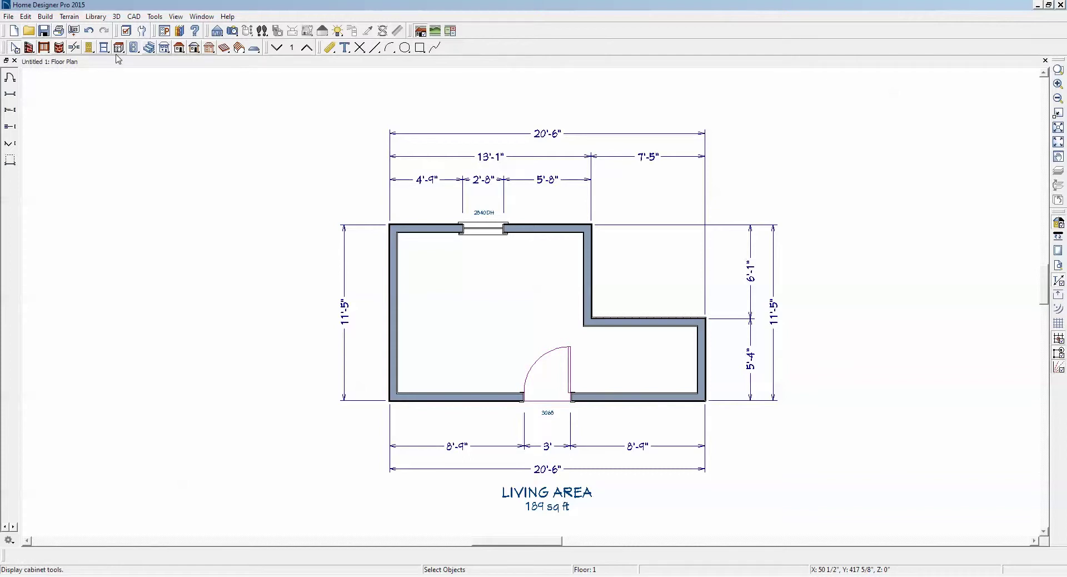
Look through the available dimension tools, including Auto Exterior Dimensions and Auto Interior Dimensions
left_click(332, 50)
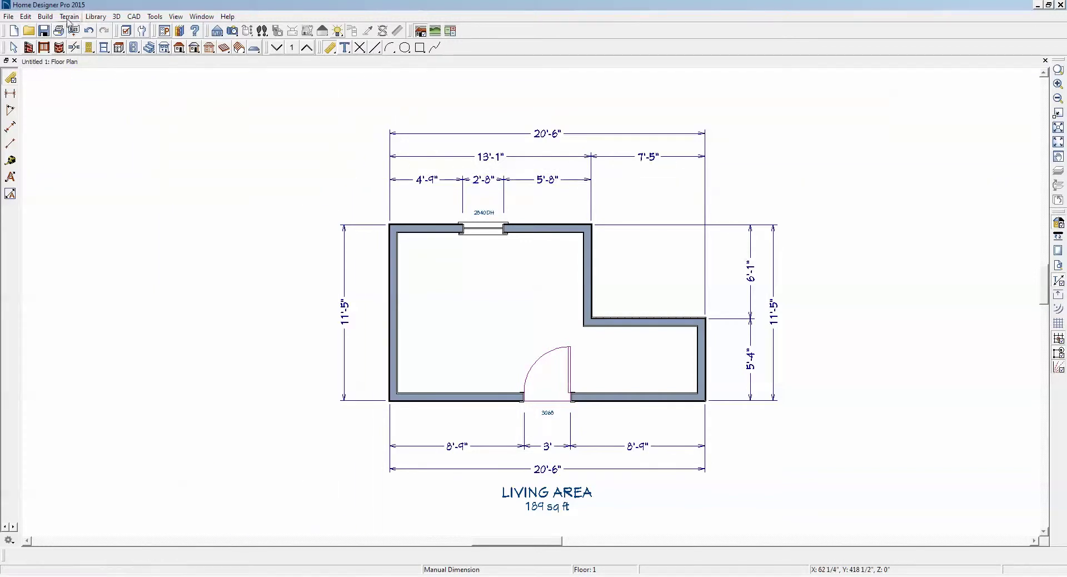
left_click(49, 18)
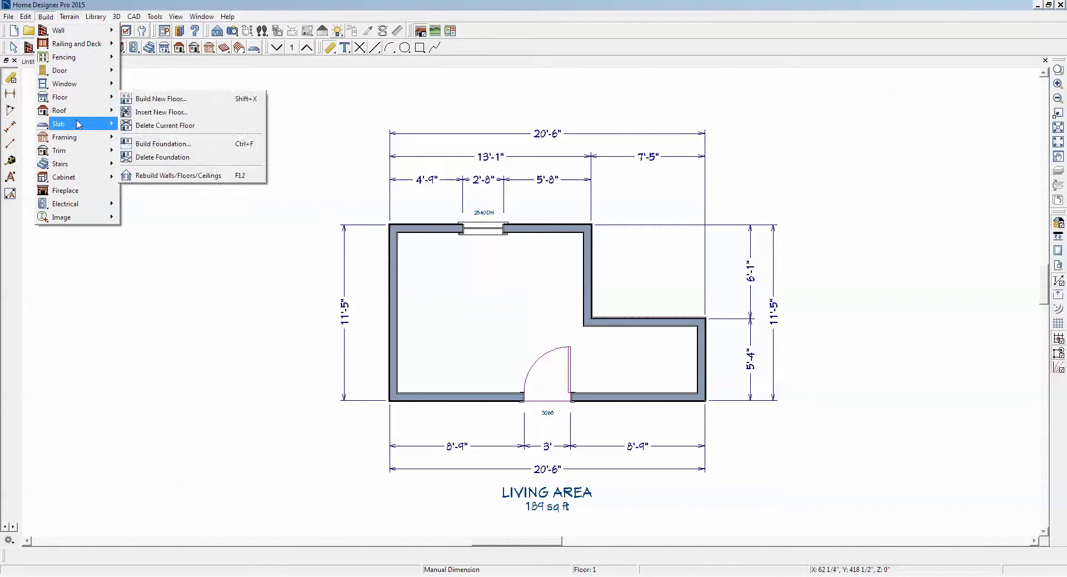
mouse_move(90, 165)
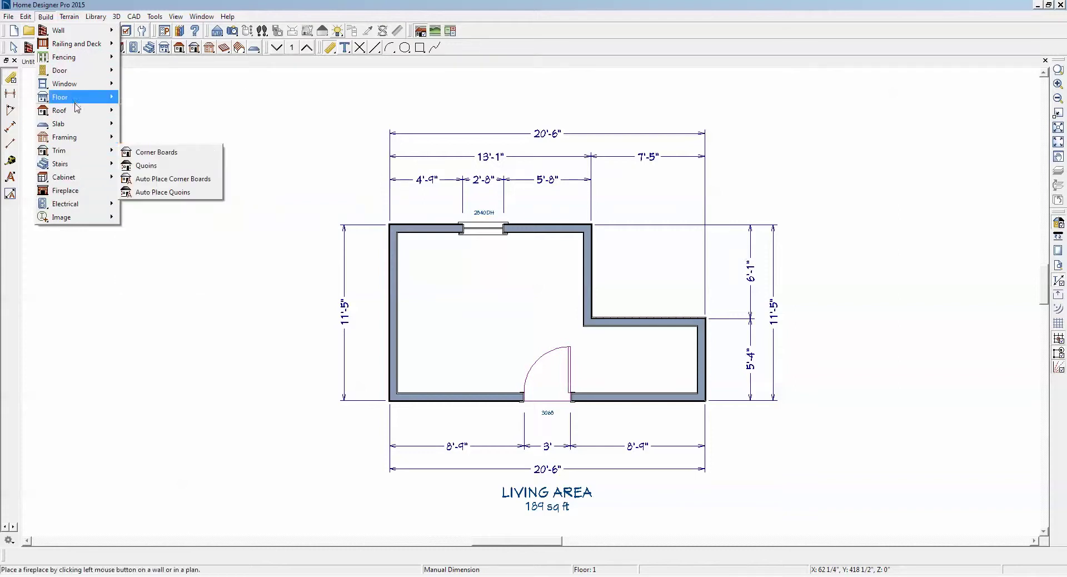
mouse_move(78, 103)
mouse_move(79, 77)
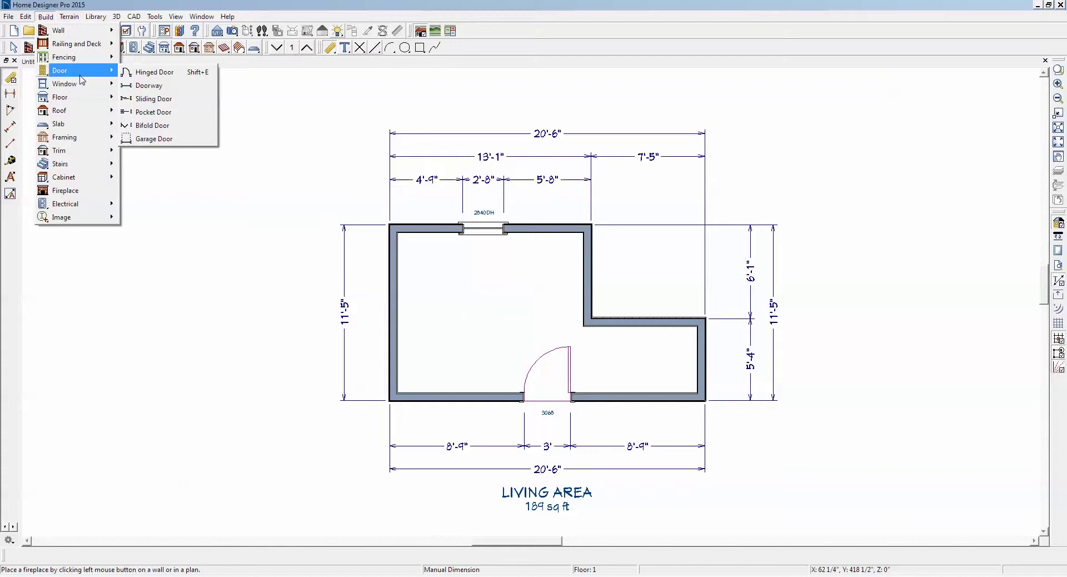
left_click(195, 193)
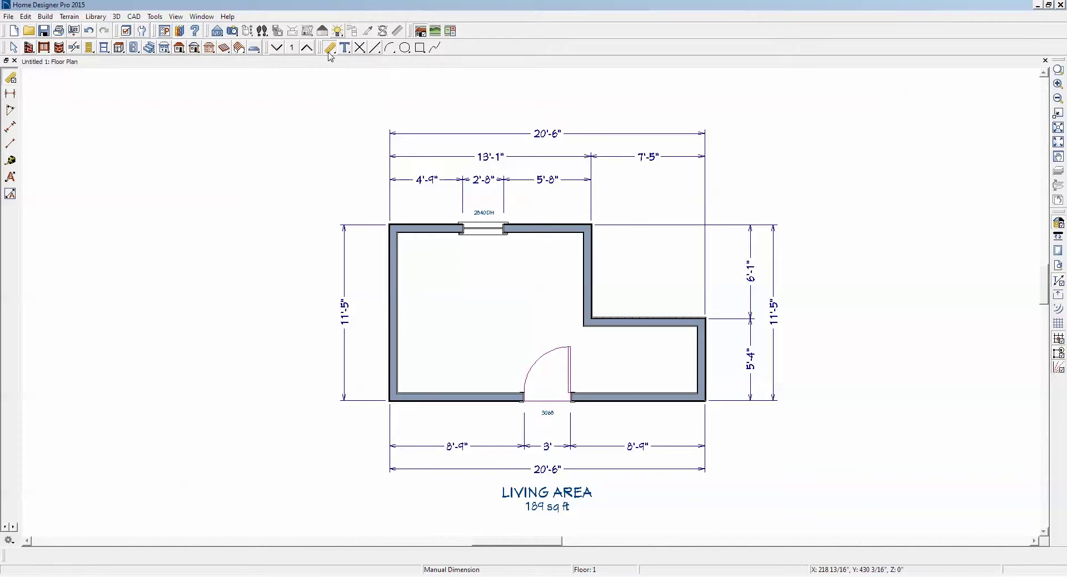
left_click(10, 177)
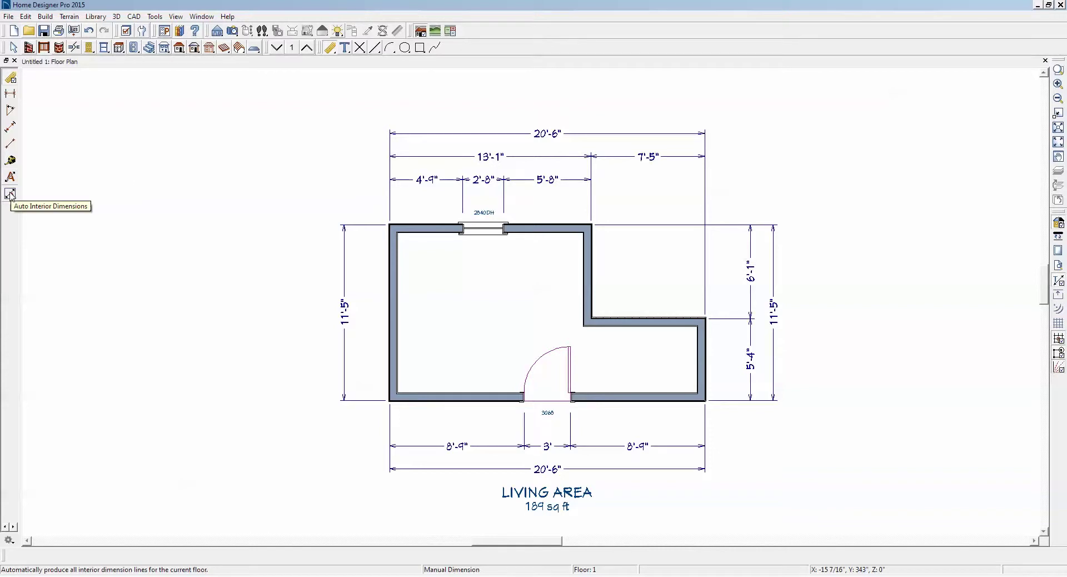
left_click(11, 177)
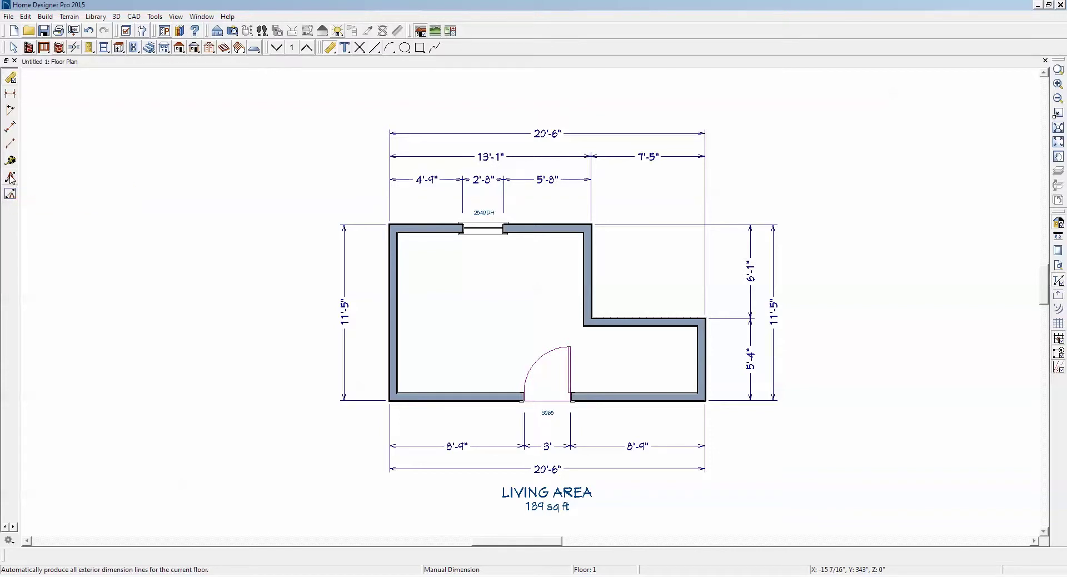
Set the Auto Exterior Dimensions defaults to locate openings by Centers instead of Sides and accept the default settings
left_click(10, 17)
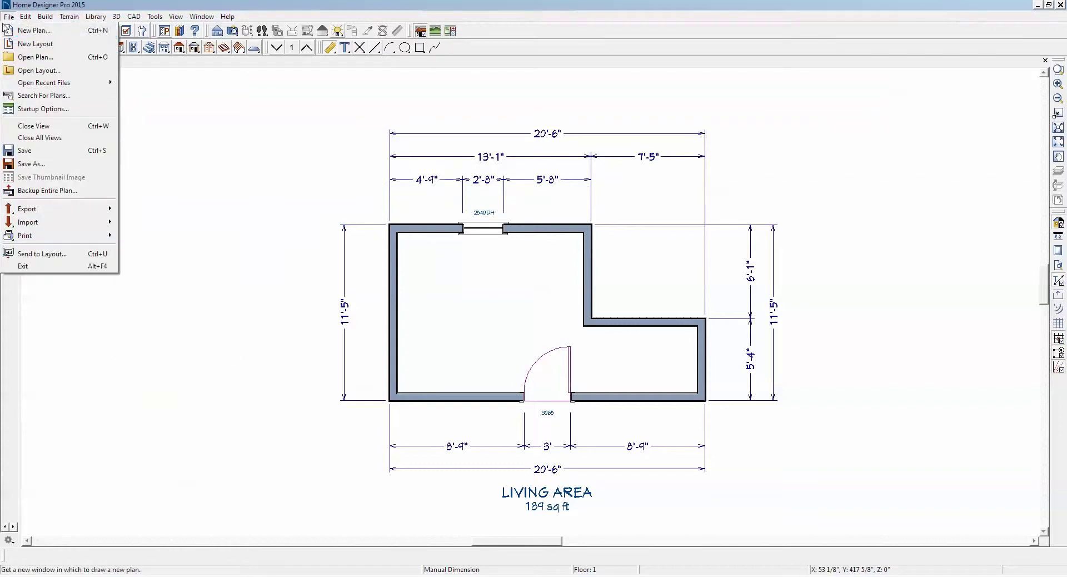
mouse_move(26, 16)
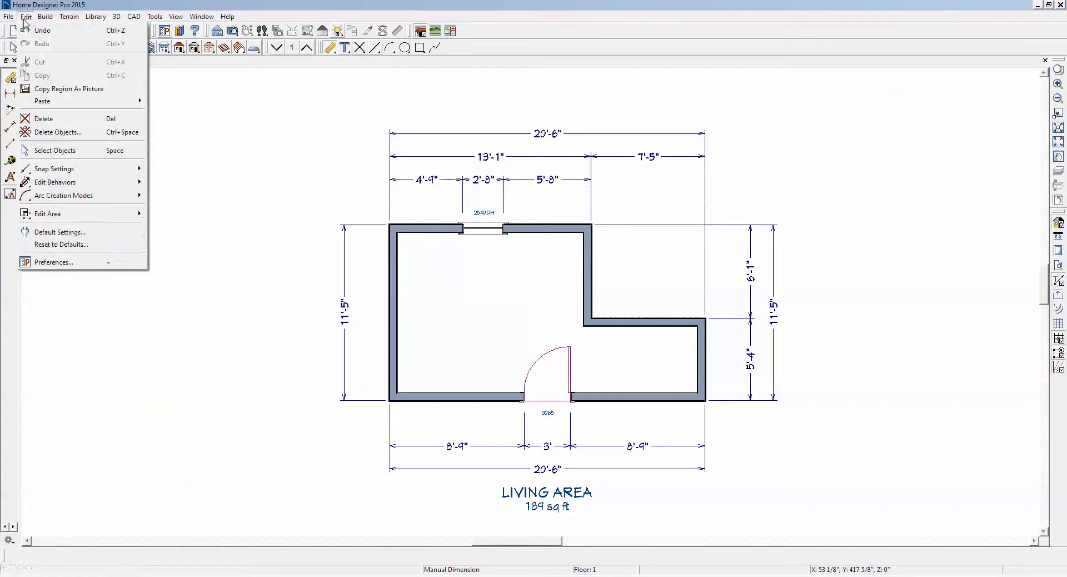
left_click(54, 234)
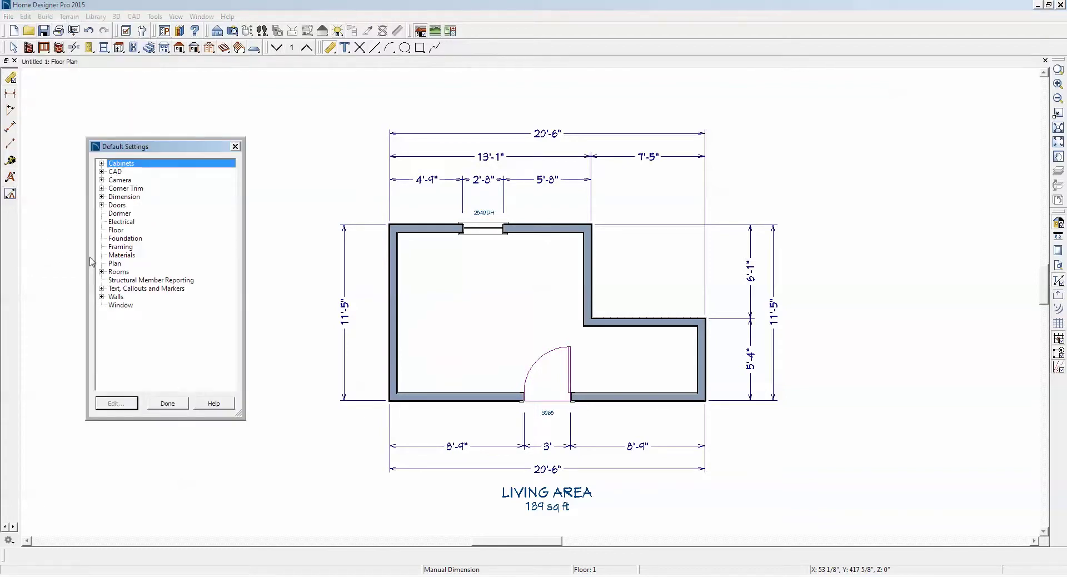
left_click(102, 197)
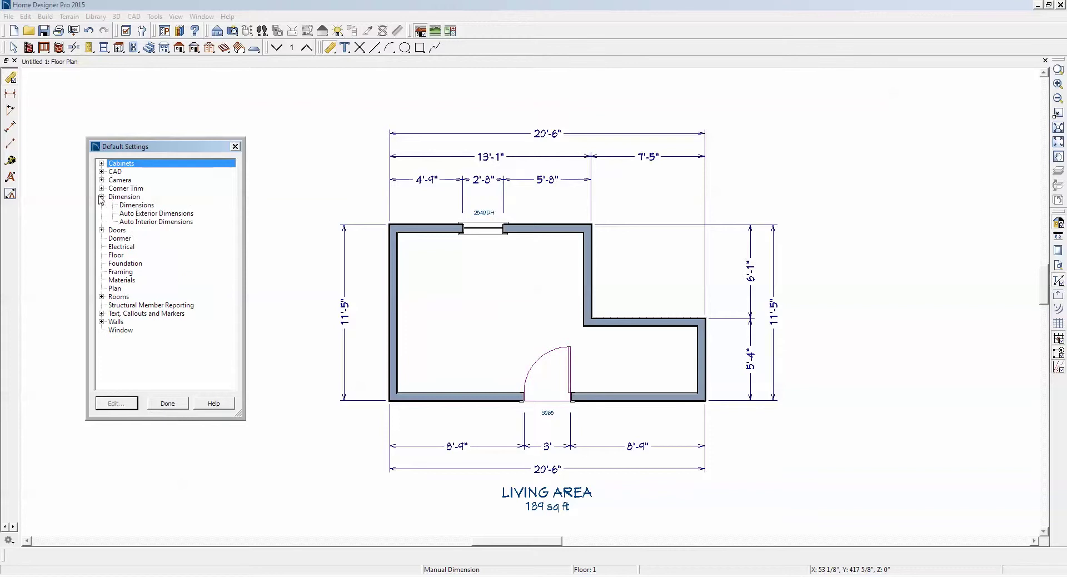
left_click(146, 214)
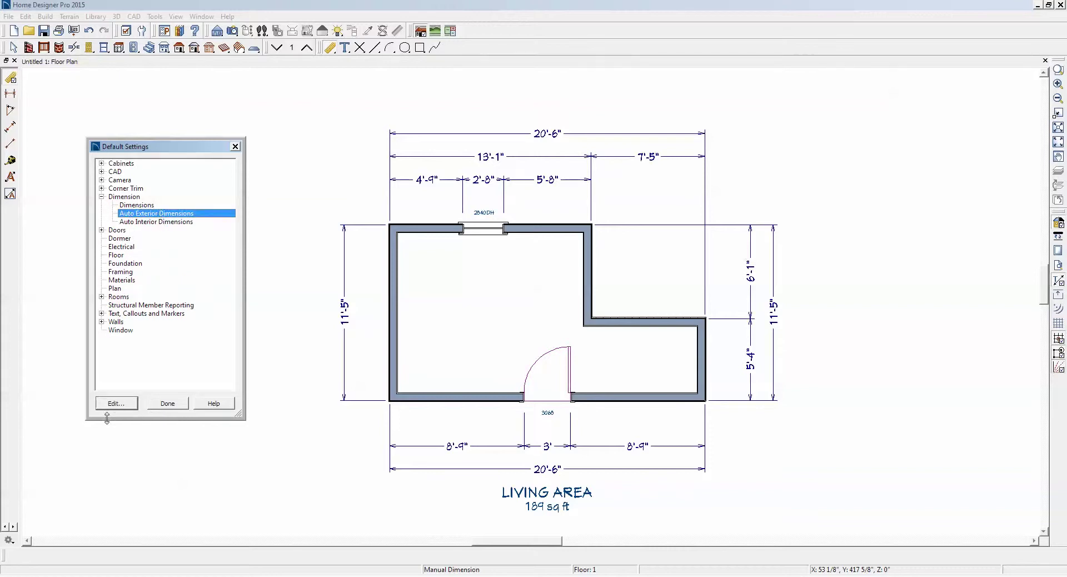
left_click(116, 403)
left_click(71, 206)
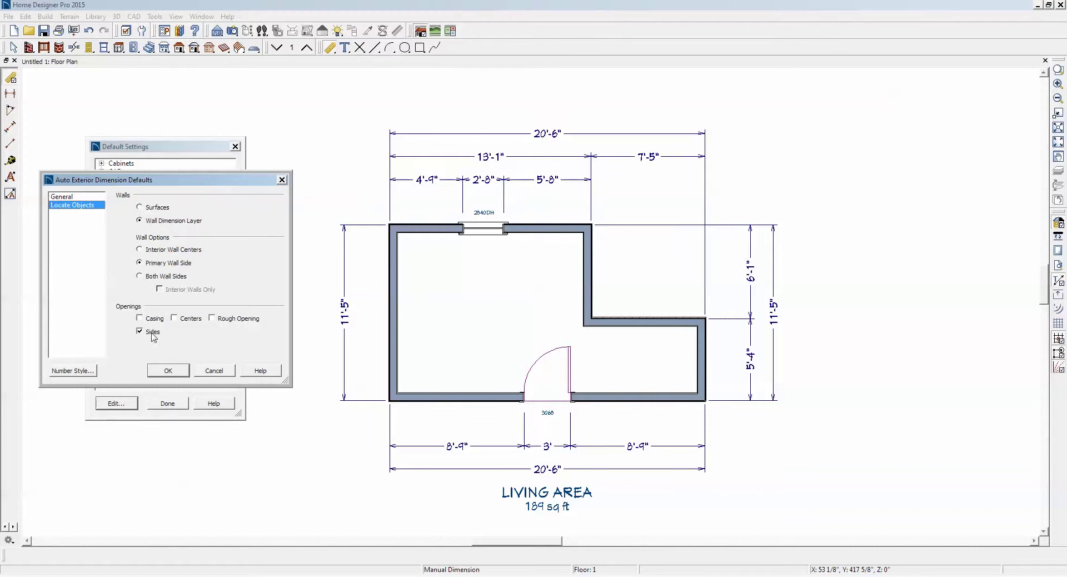
left_click(174, 319)
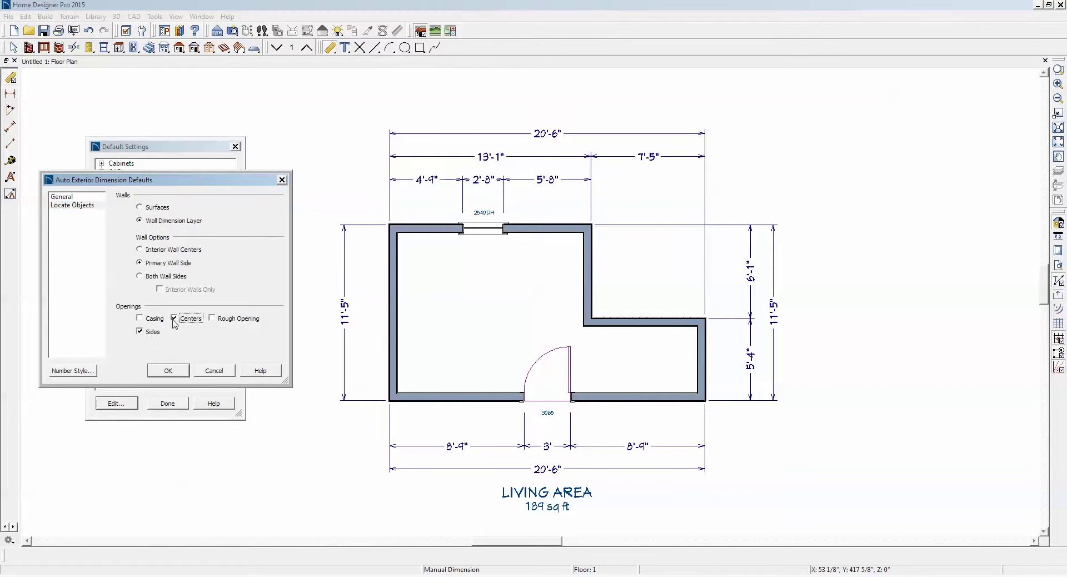
left_click(163, 371)
left_click(168, 403)
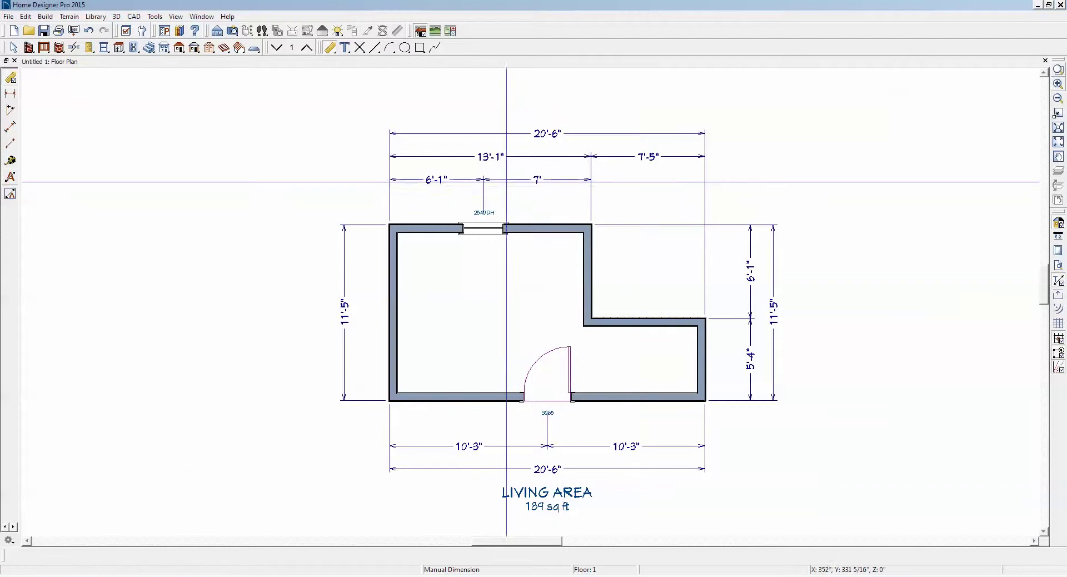
Set the general line separation to 36 in the Dimensions defaults and accept the default settings
left_click(28, 18)
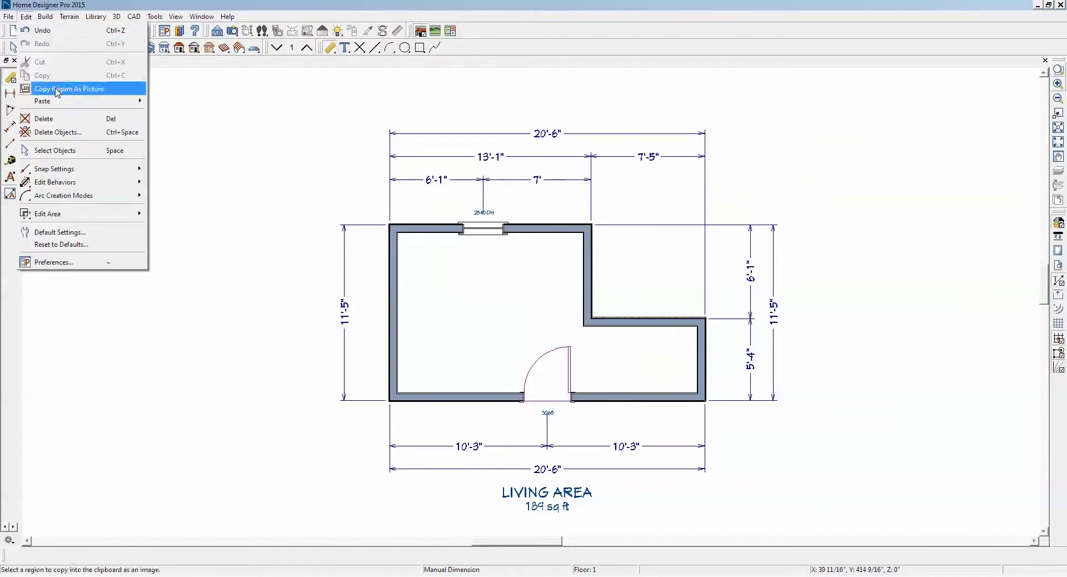
left_click(62, 232)
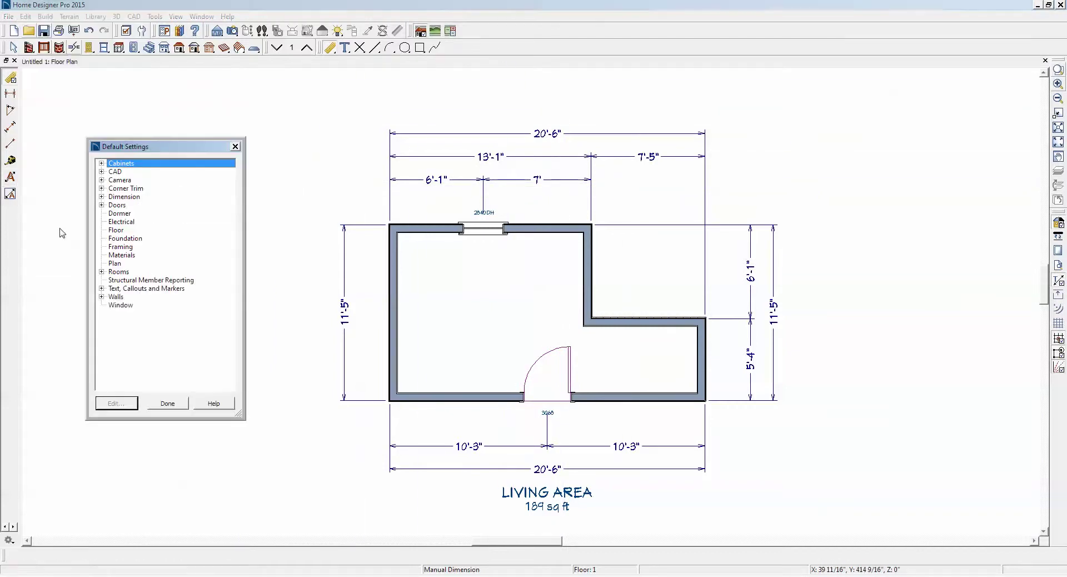
left_click(102, 198)
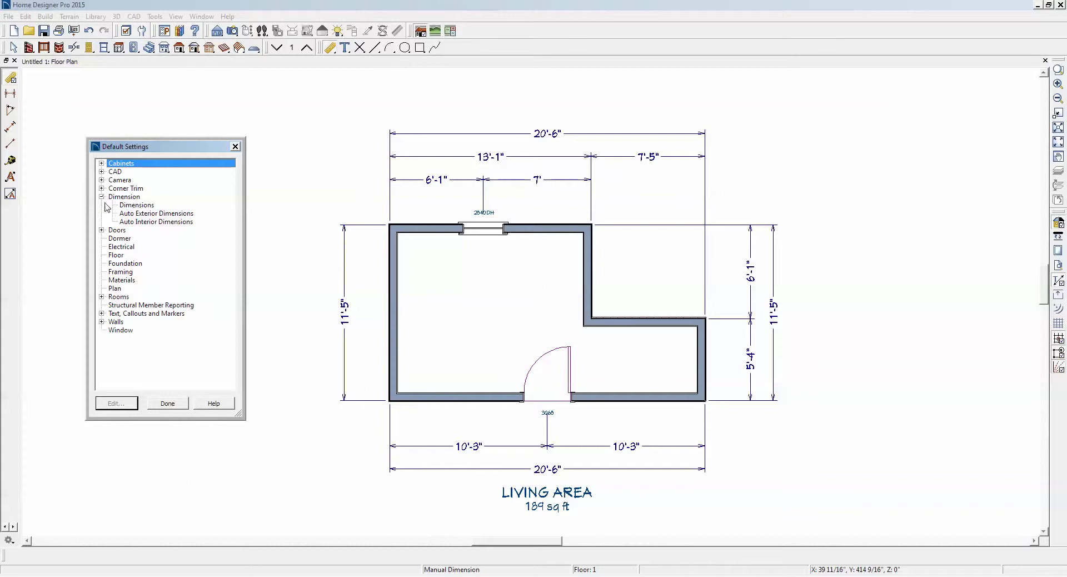
left_click(136, 214)
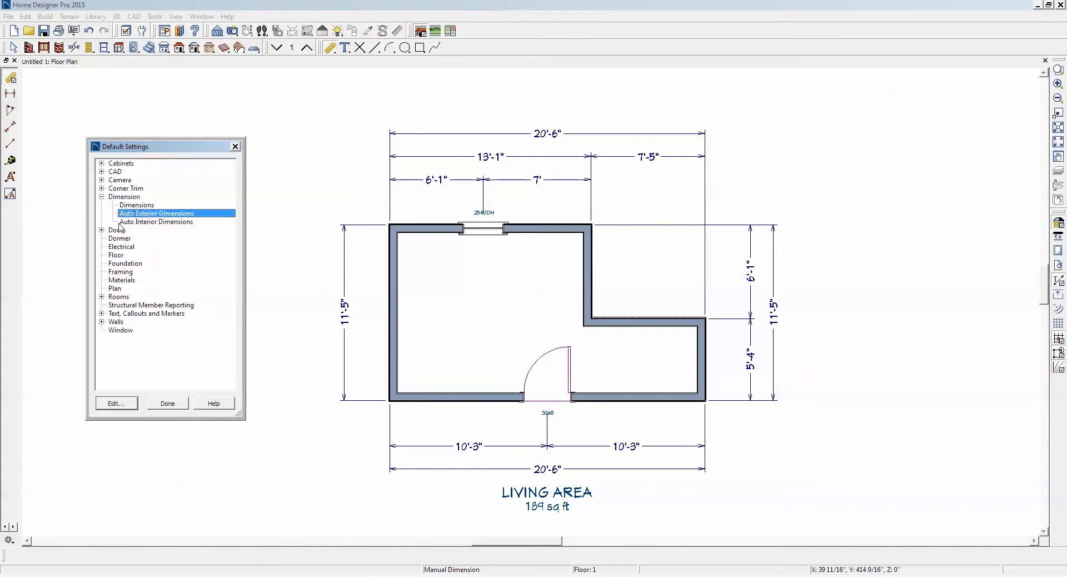
left_click(127, 207)
left_click(115, 405)
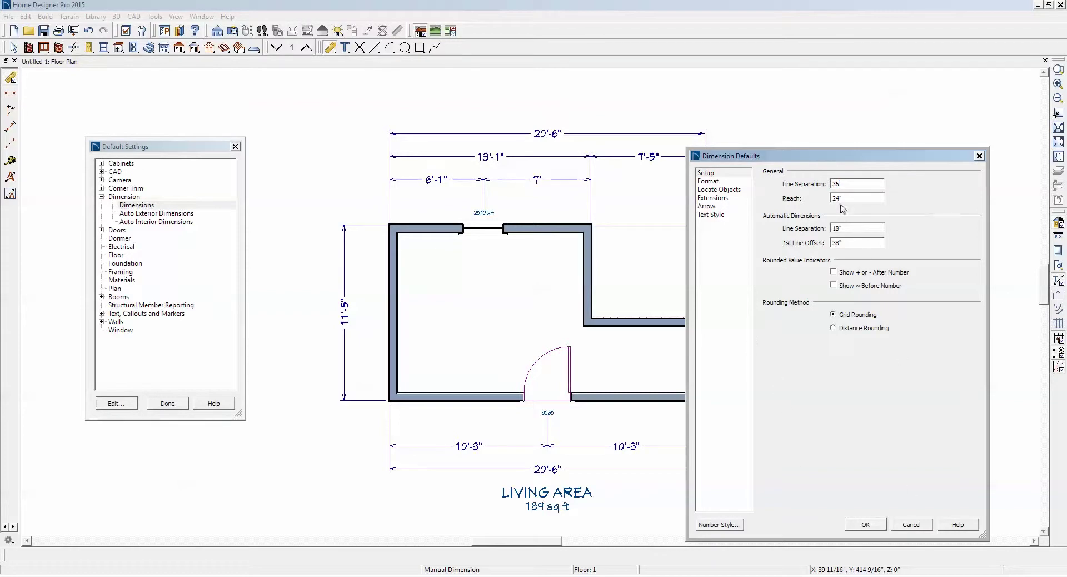
left_click(865, 525)
left_click(166, 404)
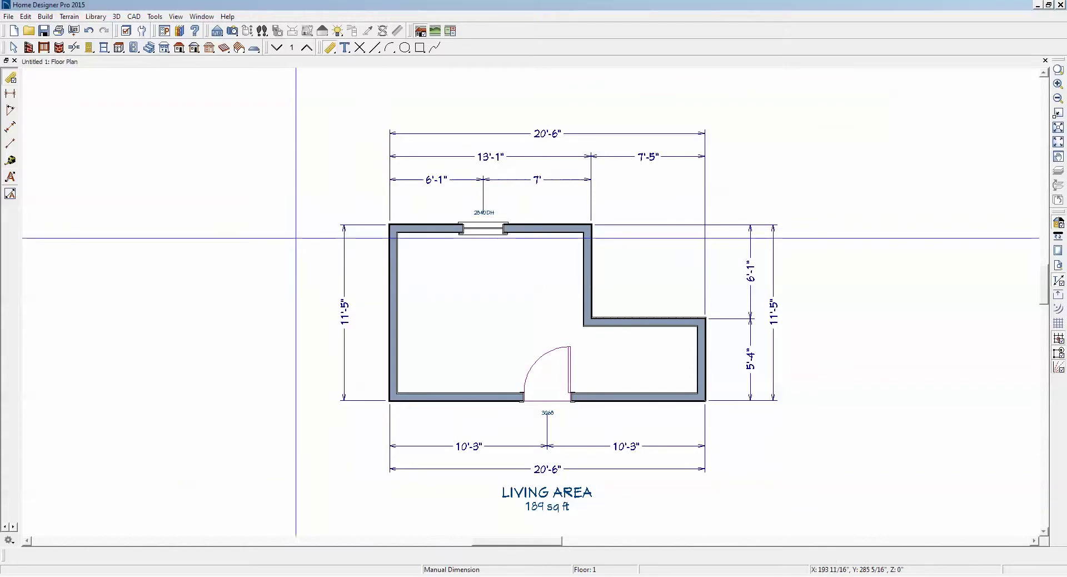
Measure the distance from the innermost upper exterior dimension line to the plan's upper wall with the Tape Measure
key("space")
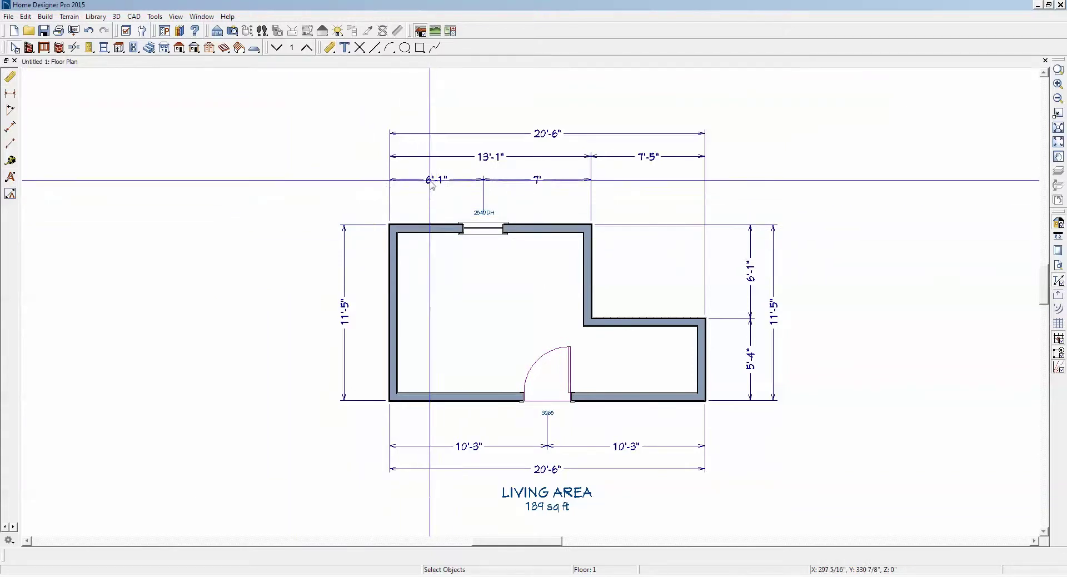
scroll(431, 181, "up", 1)
left_click(10, 160)
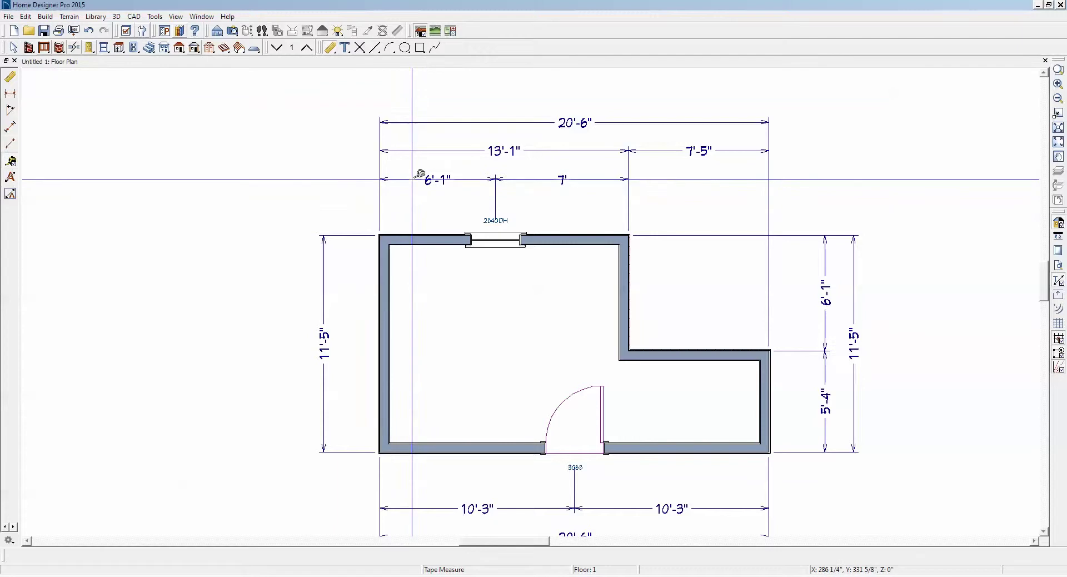
left_click_drag(412, 179, 415, 233)
left_click_drag(472, 259, 472, 260)
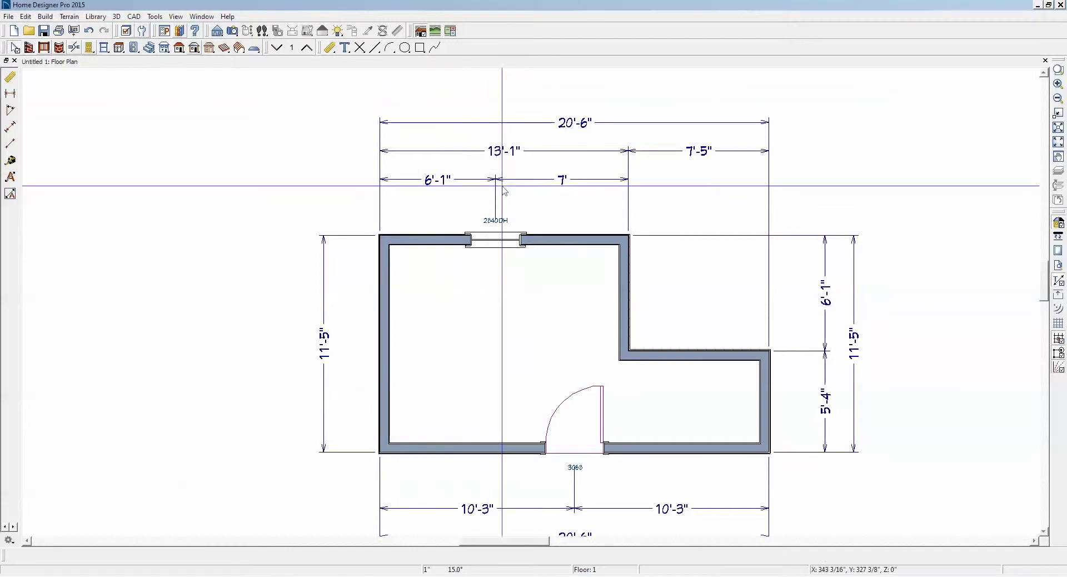
Move the two upper dimension lines nearest the wall about 6' down into the plan, turning Auto Refresh Dimensions off
left_click(561, 195)
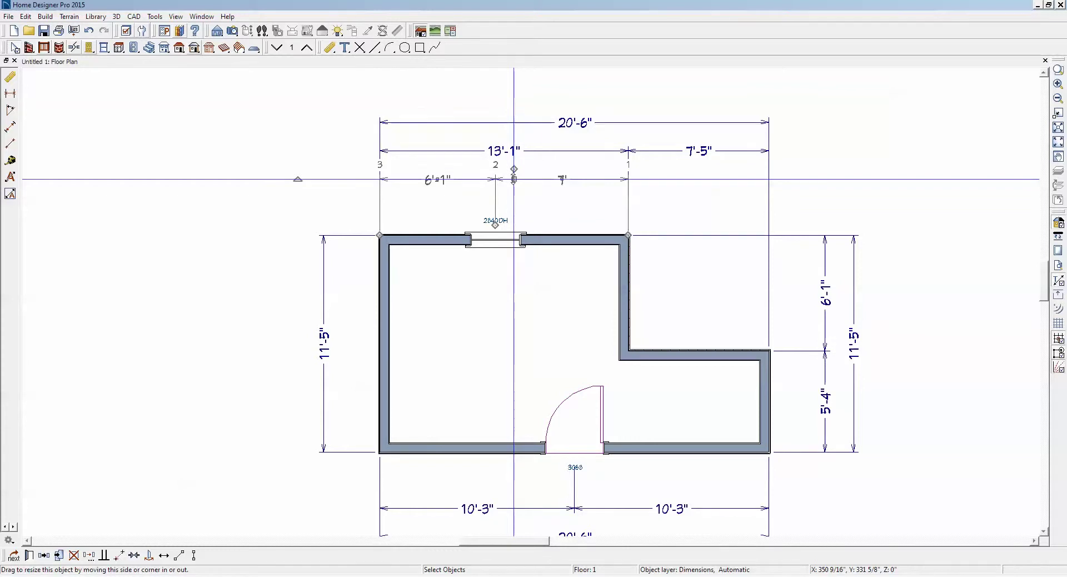
left_click_drag(514, 179, 521, 297)
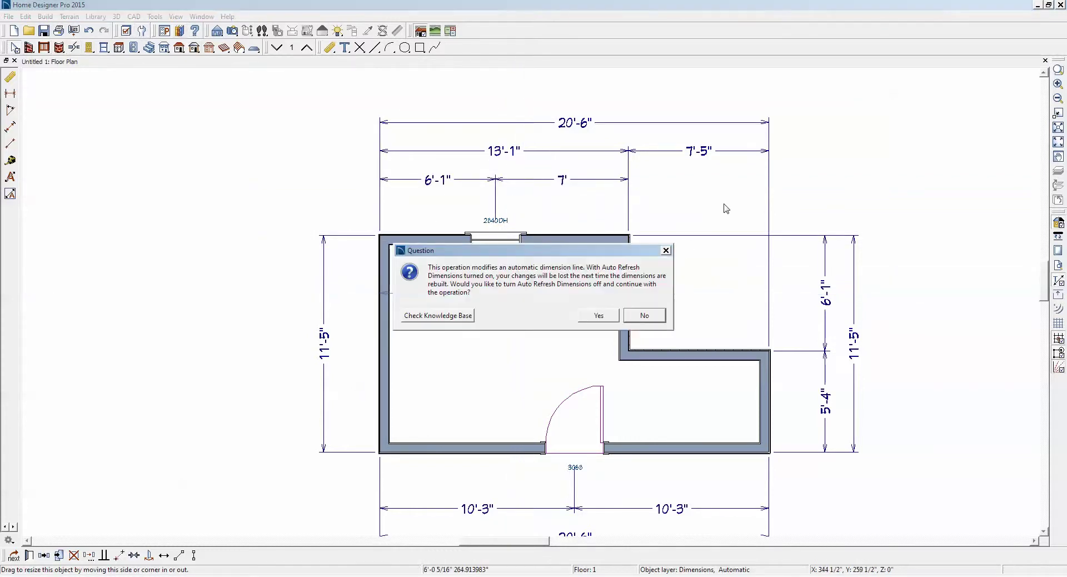
left_click(599, 315)
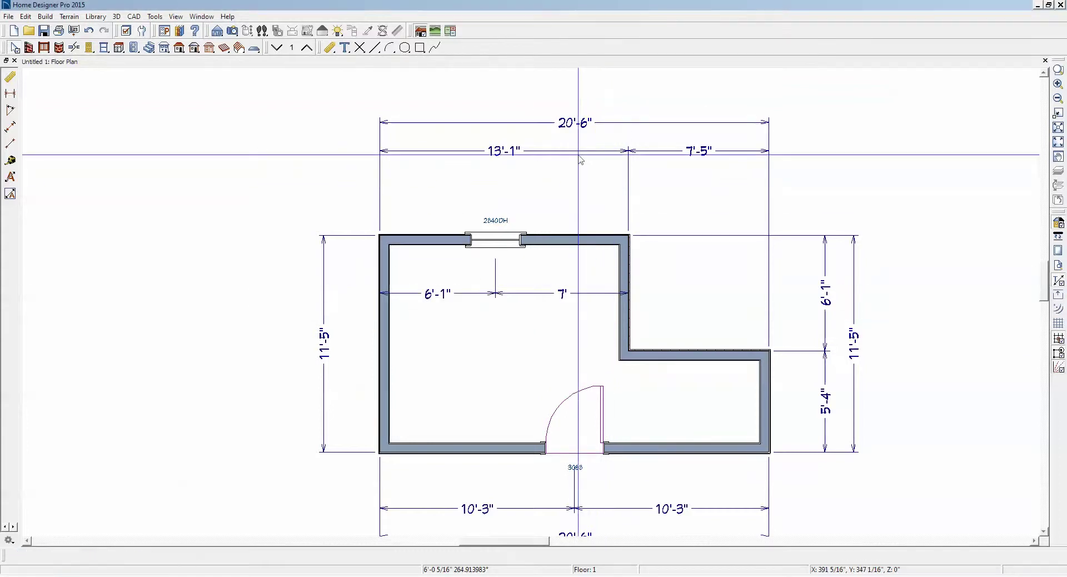
left_click_drag(580, 150, 587, 268)
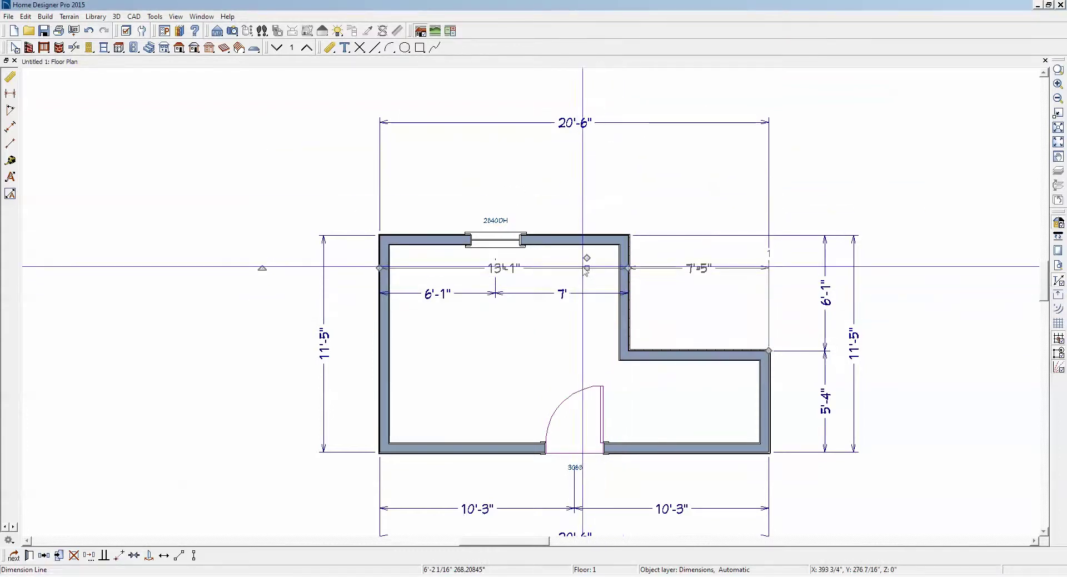
Move the two dimension lines inside the plan back outside, stacked between the upper wall and the overall dimension line
left_click_drag(584, 268, 584, 168)
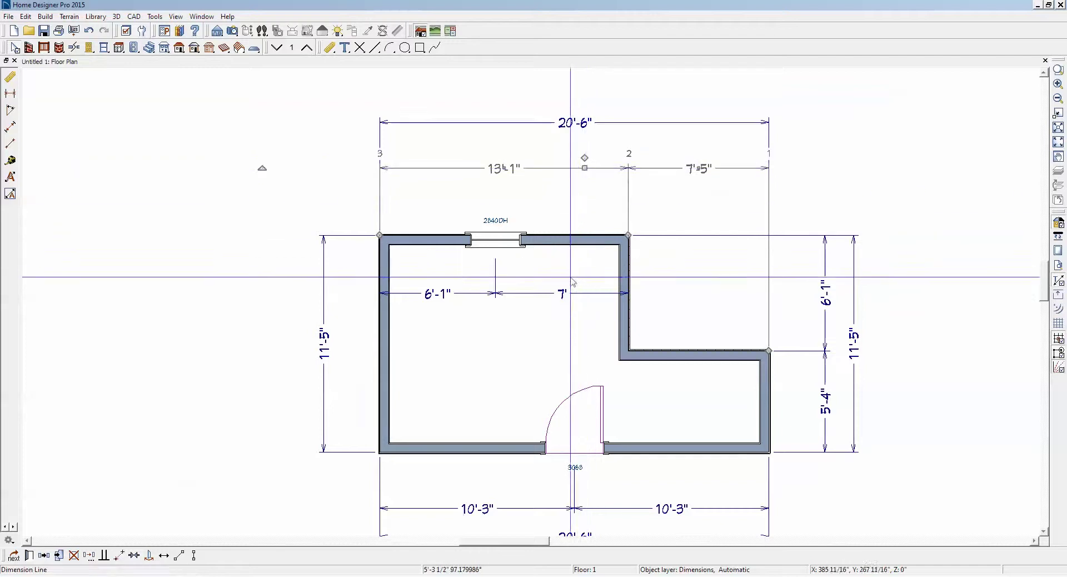
left_click(573, 291)
left_click_drag(572, 291, 568, 235)
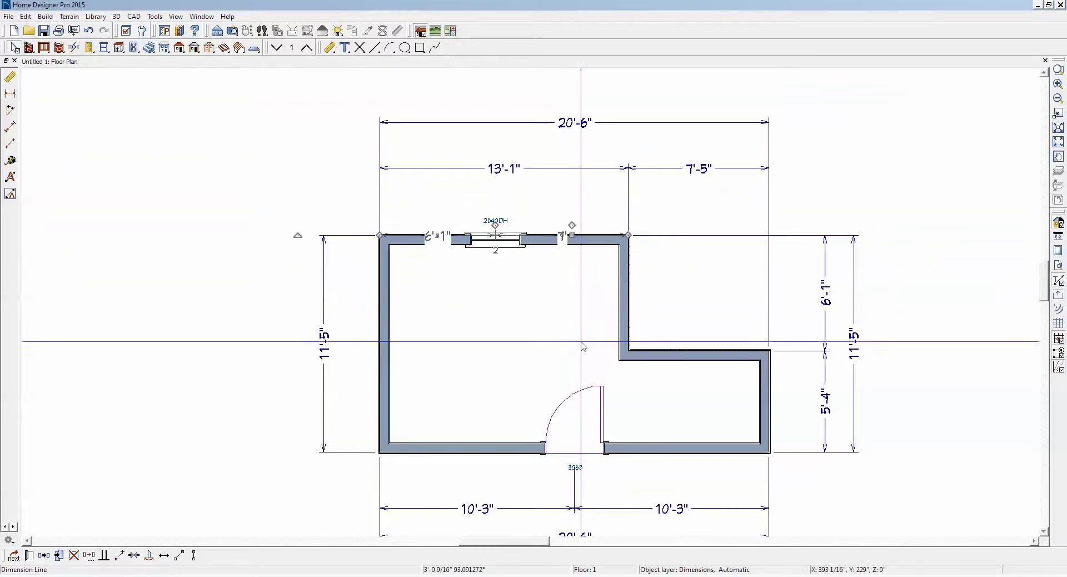
key("Escape")
left_click(576, 239)
key("Tab")
left_click_drag(582, 240, 588, 207)
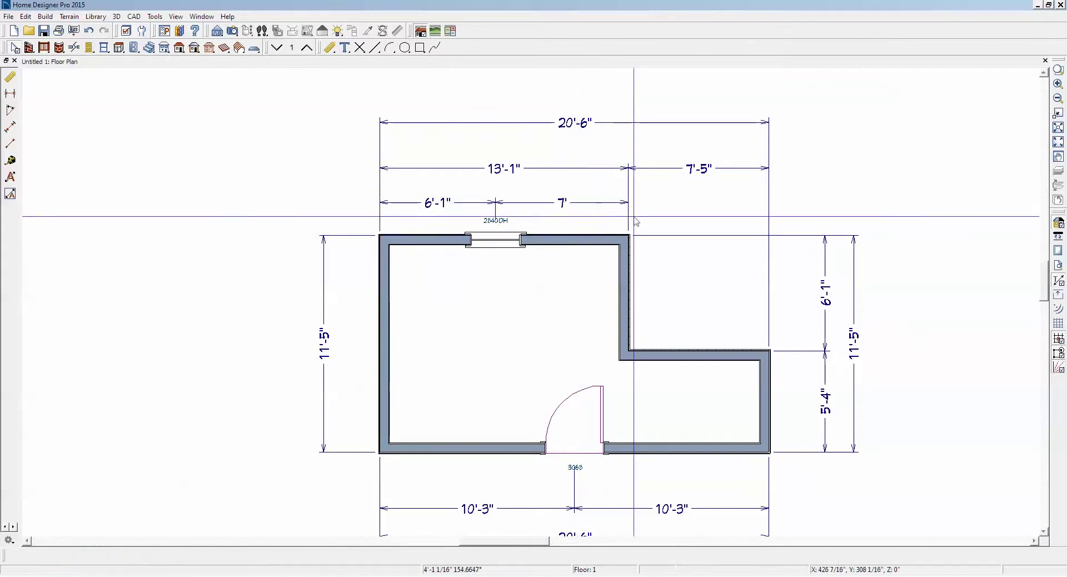
key("Escape")
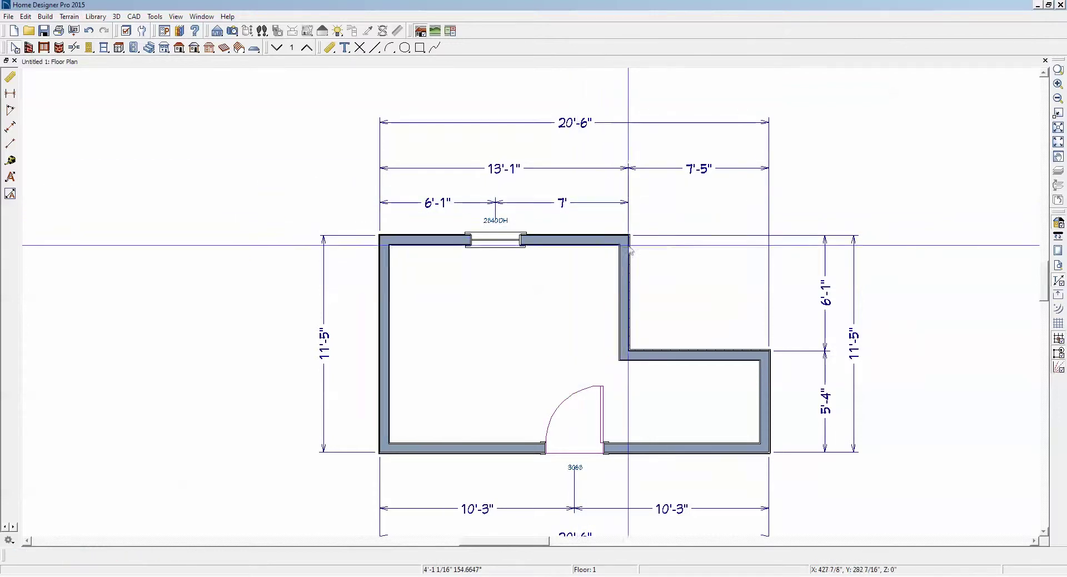
Place a window in the short recessed upper wall and add its center to the middle upper dimension line
left_click(108, 48)
left_click(701, 350)
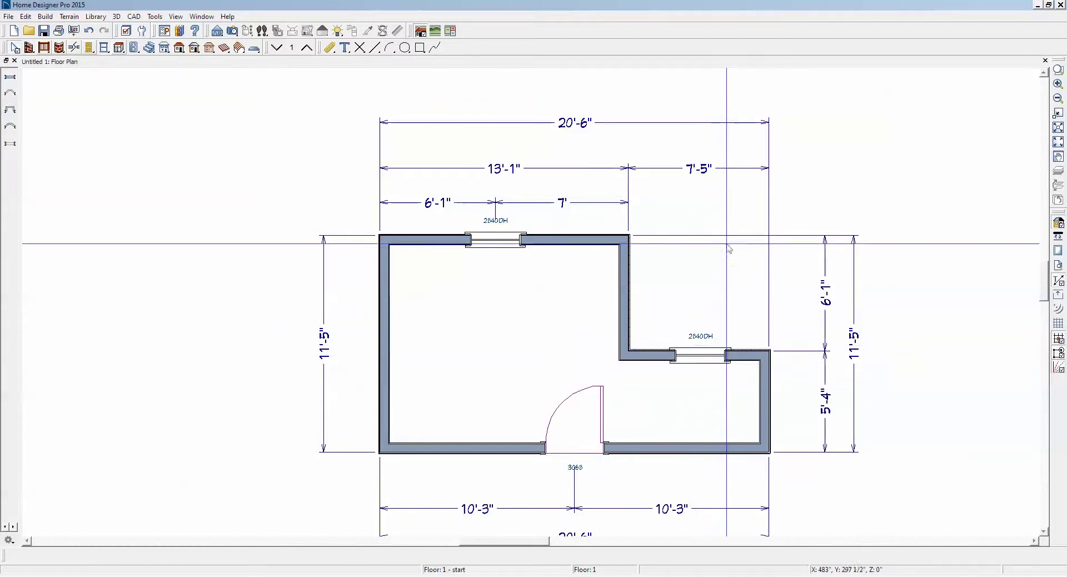
left_click(667, 159)
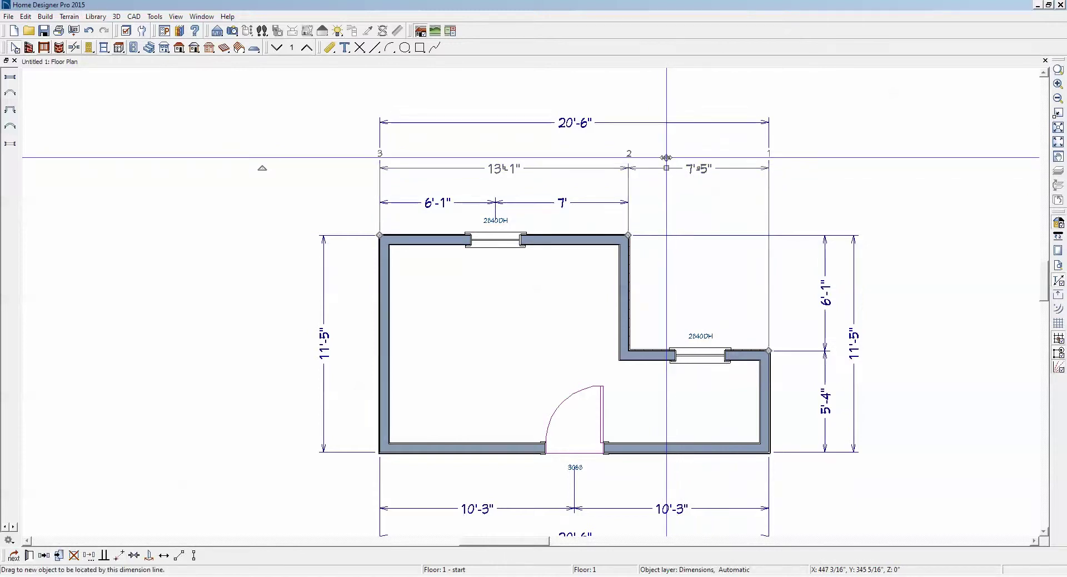
left_click_drag(666, 158, 700, 339)
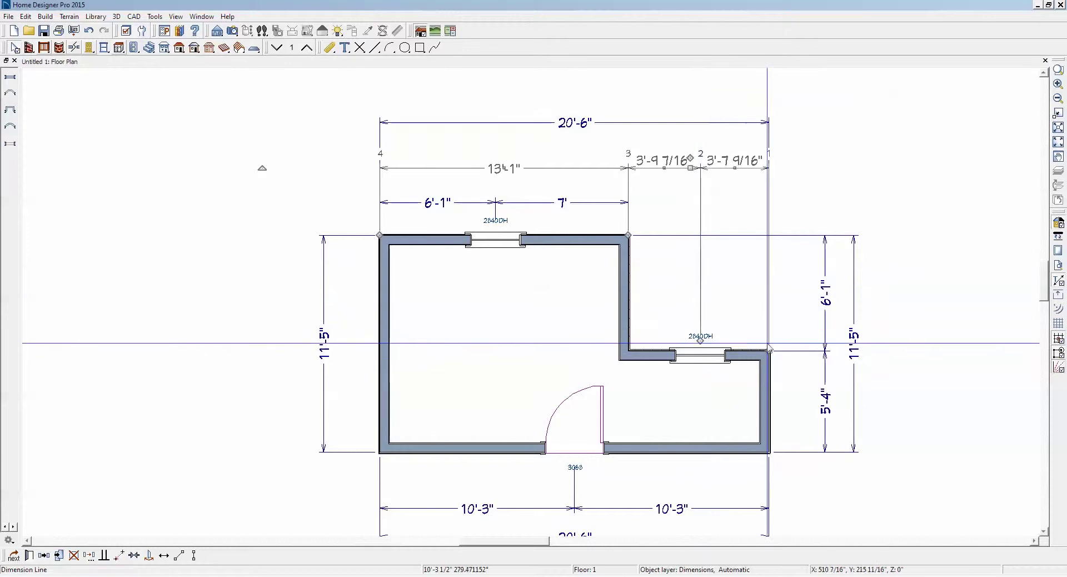
Nudge the new window a few inches left and back right along the recessed wall
left_click(707, 346)
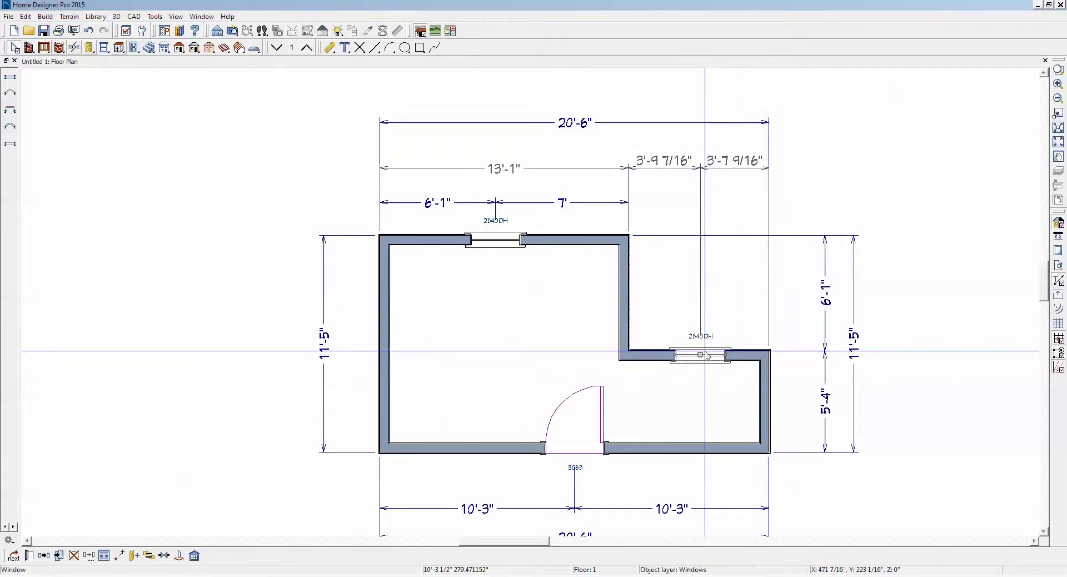
key("Left")
key("Left")
key("Left")
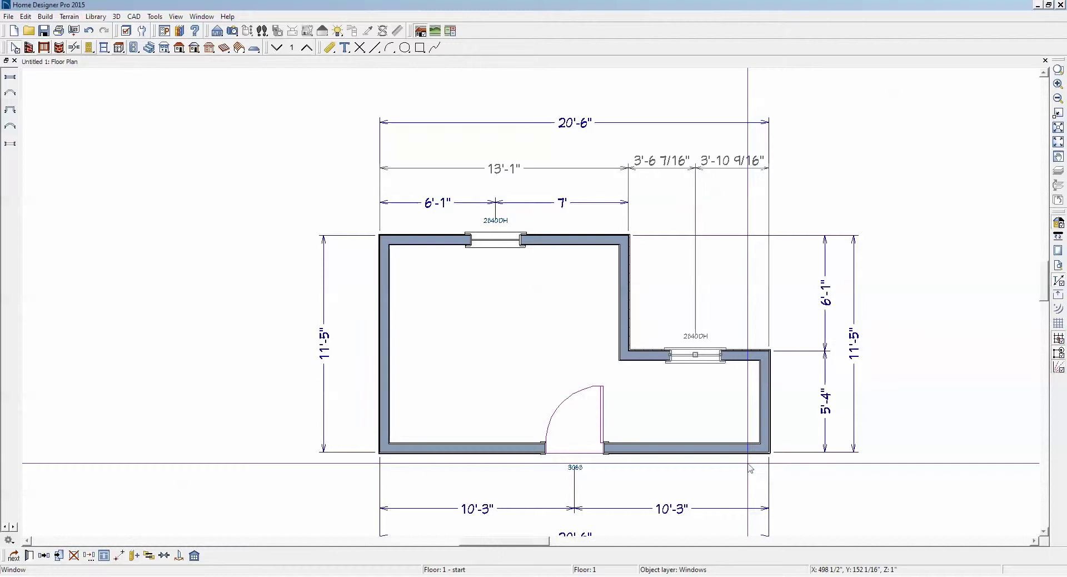
key("Left")
key("Right")
key("Right")
key("Right")
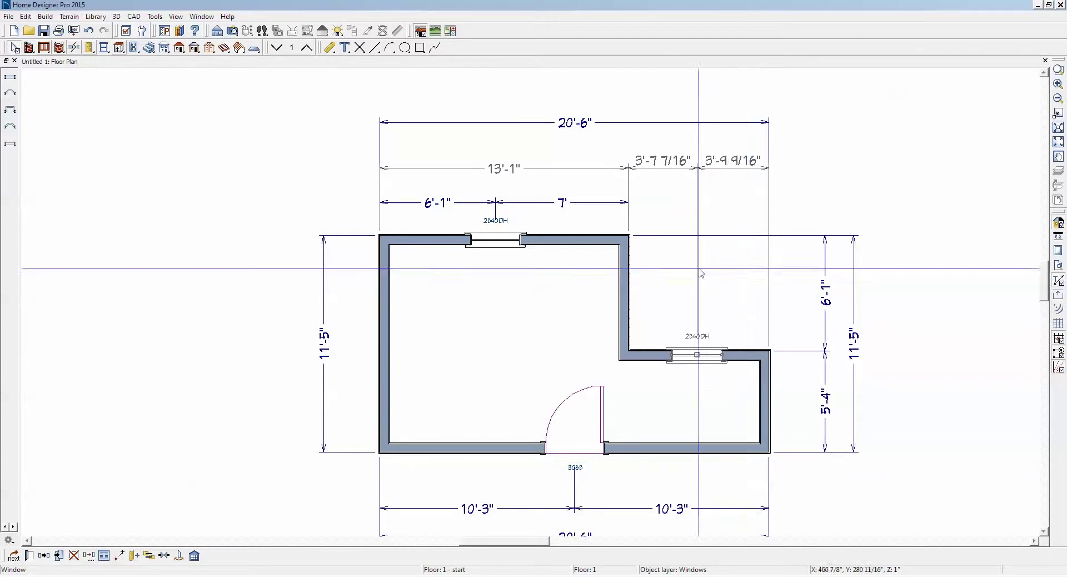
key("Left")
Set the dimension between the inner wall corner and the new window's center to 3' 7.5"
left_click(681, 160)
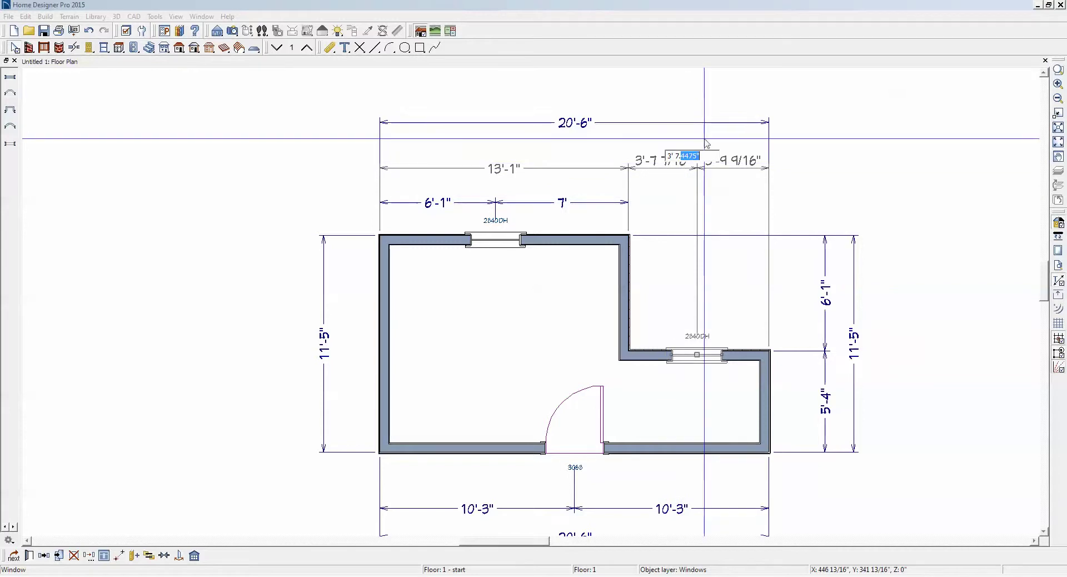
type("3' 7.5")
key("Return")
key("Escape")
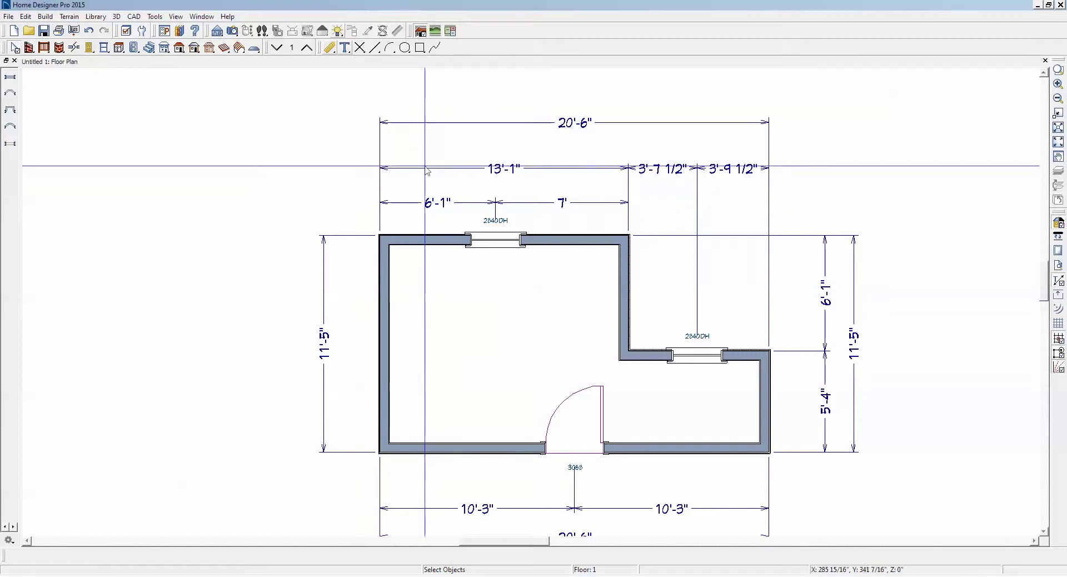
Change the arrow style in the Dimensions defaults to a thick diagonal slash and accept the default settings
left_click(26, 16)
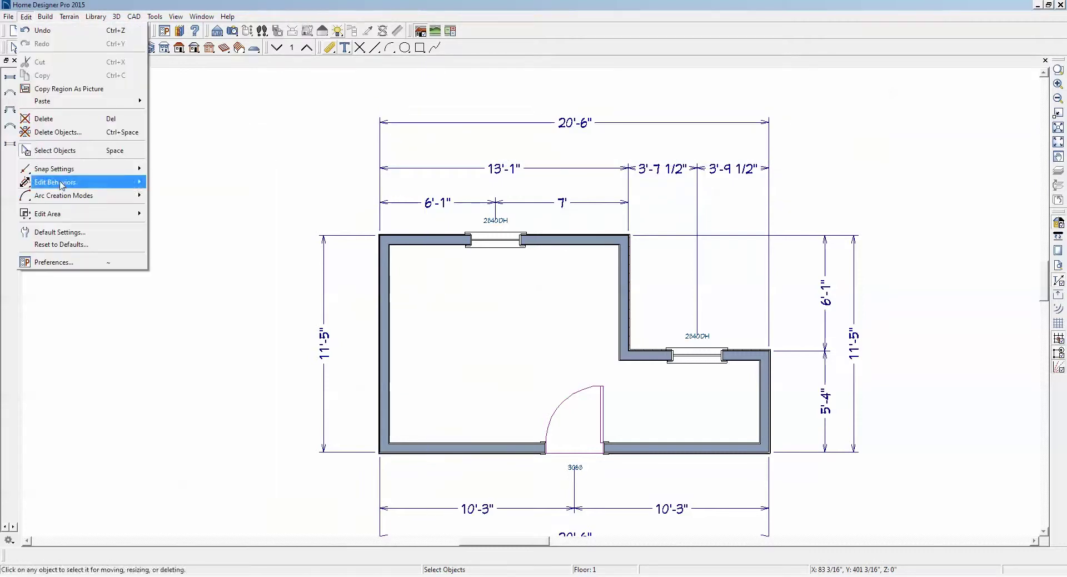
left_click(60, 231)
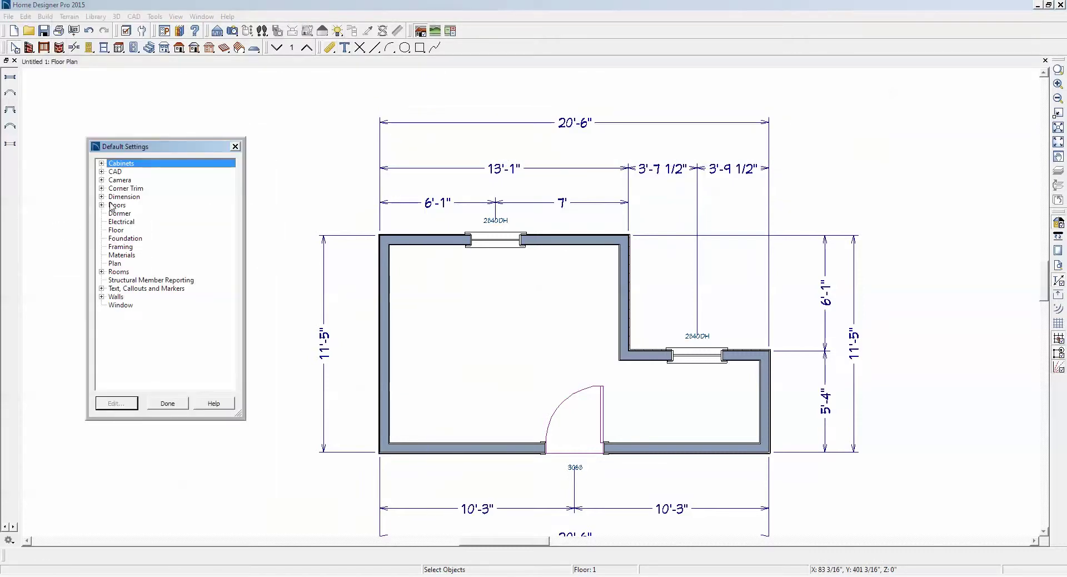
left_click(102, 197)
left_click(128, 206)
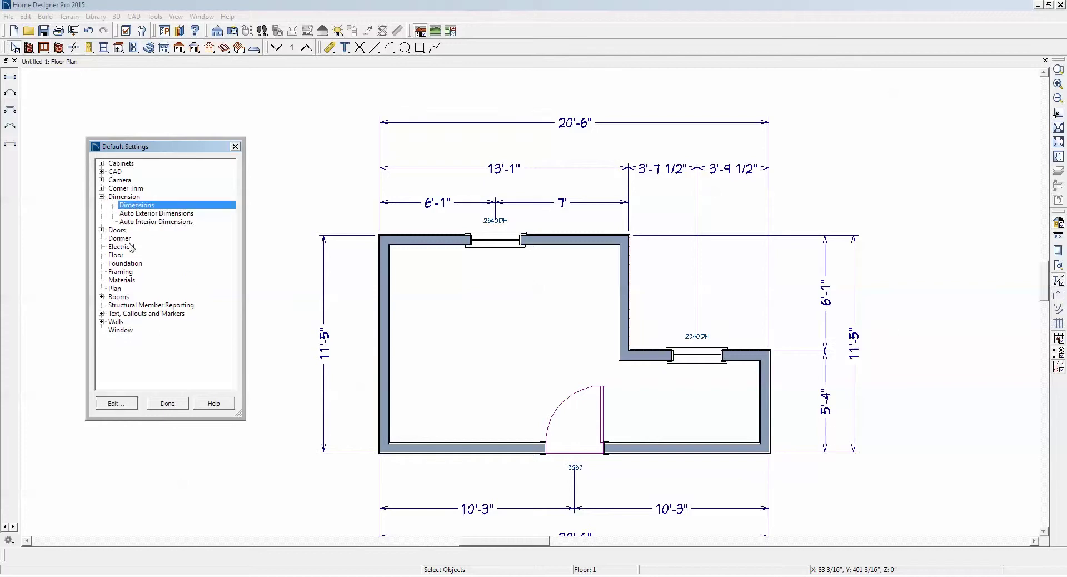
left_click(117, 402)
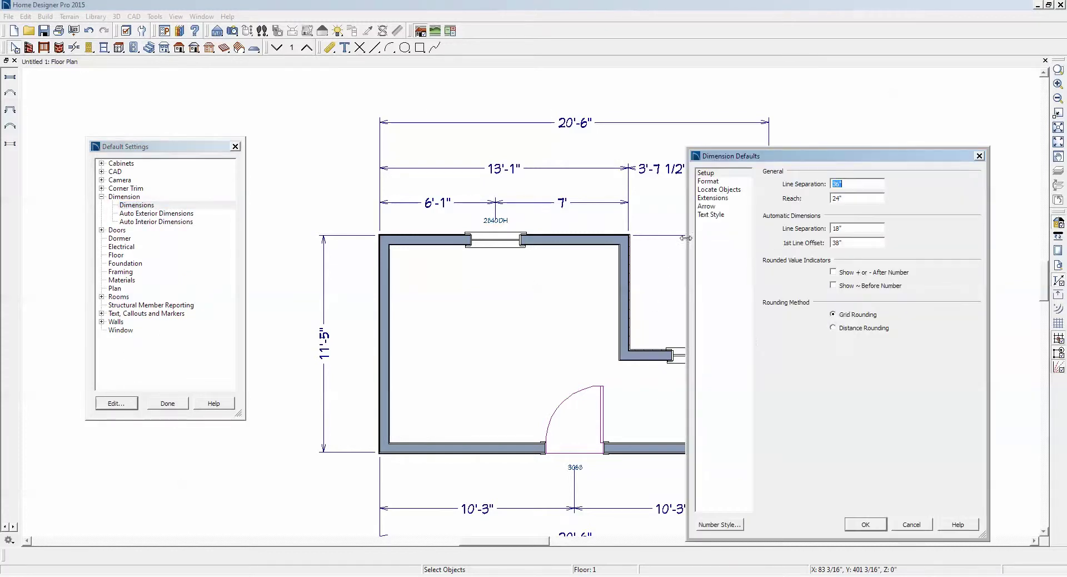
left_click(707, 206)
left_click(859, 187)
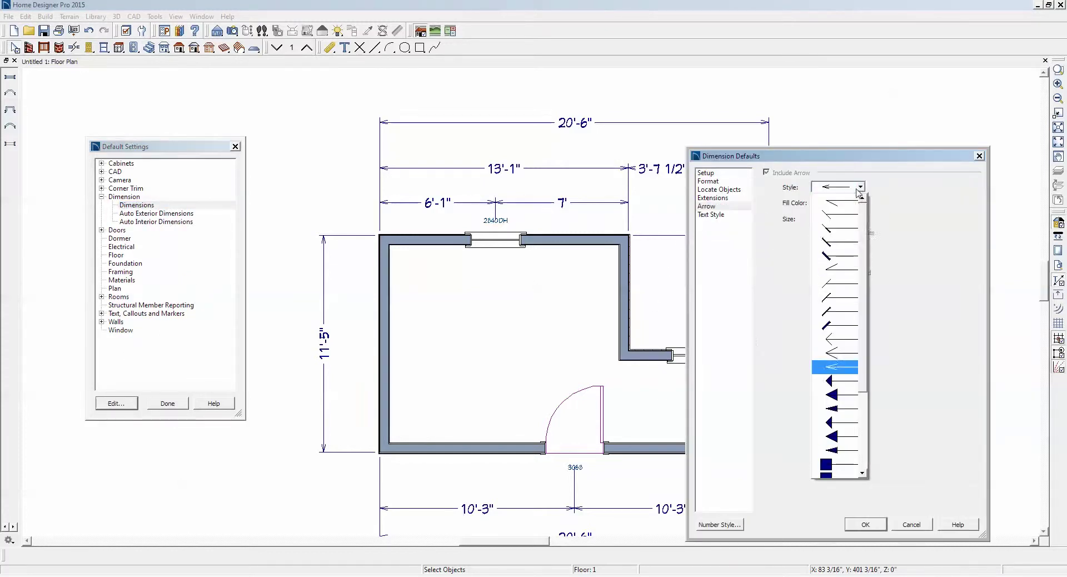
left_click(847, 243)
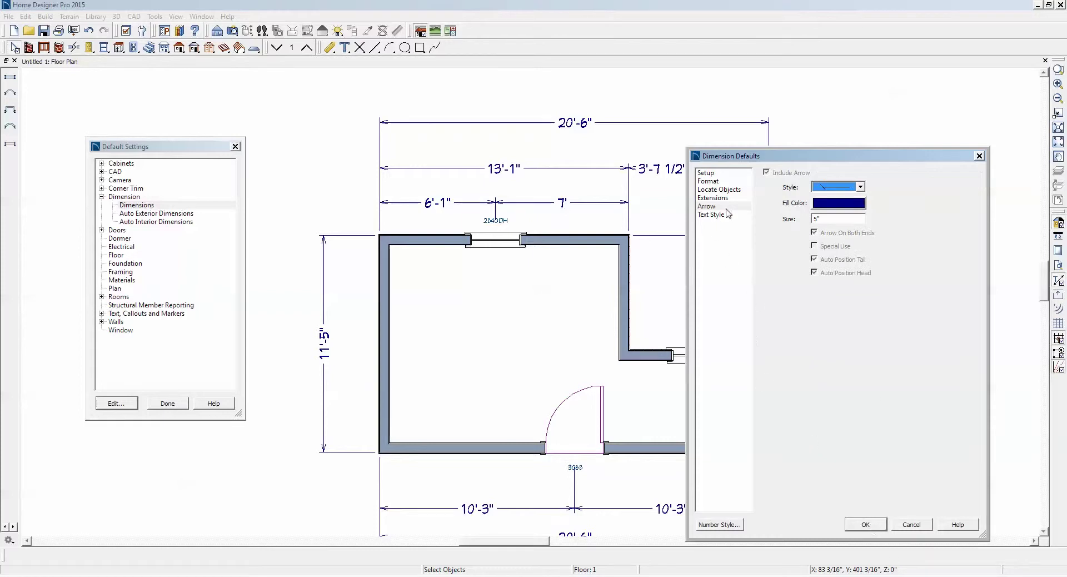
left_click(865, 525)
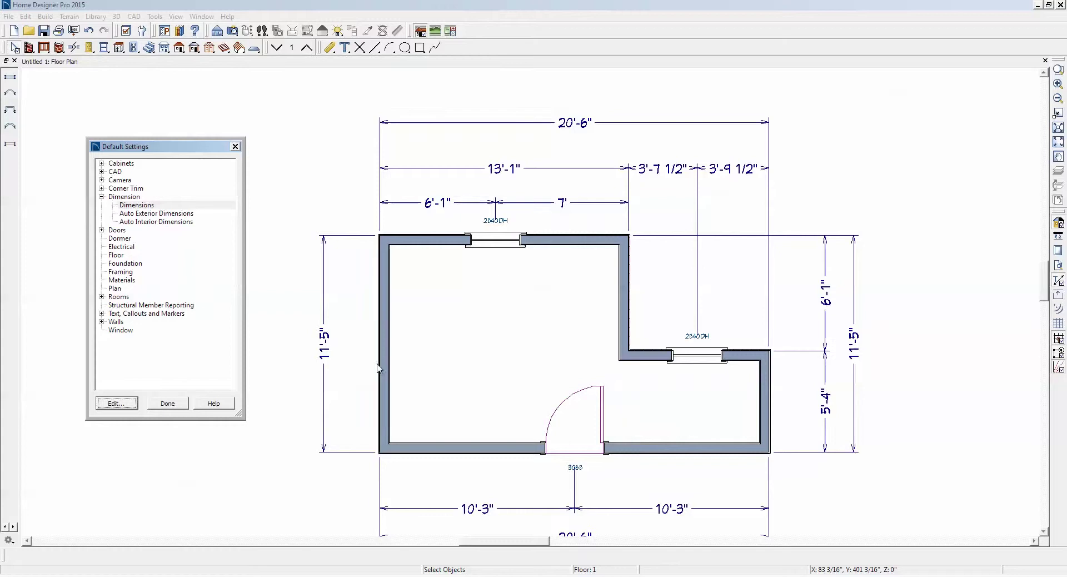
left_click(168, 404)
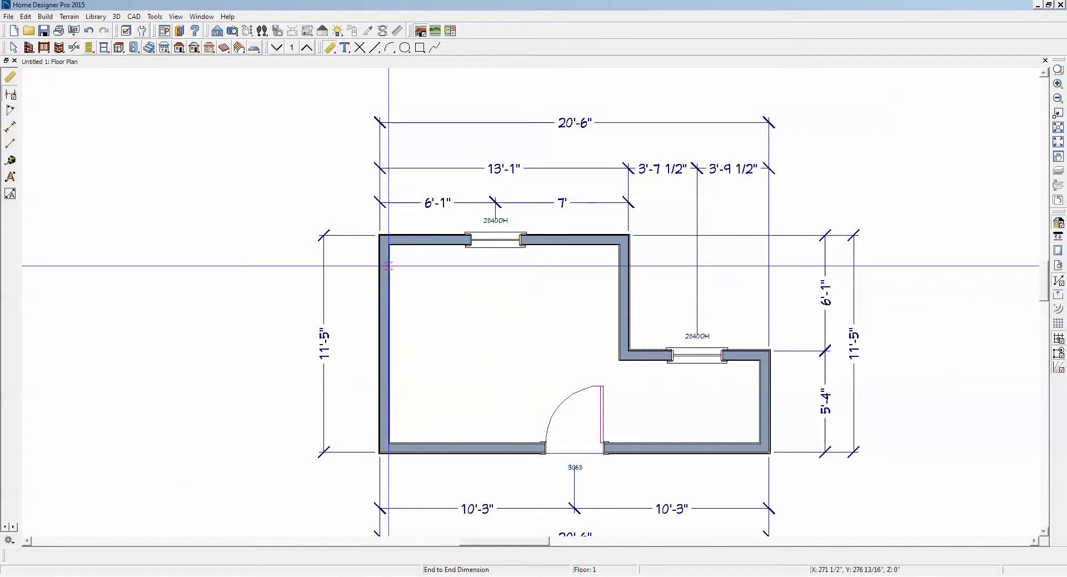
Draw an End to End dimension below the upper window from the left wall to the window's center, shifting its wall end to mid-wall, about 5'-10 1/2"
left_click_drag(494, 265, 494, 265)
scroll(494, 289, "up", 2)
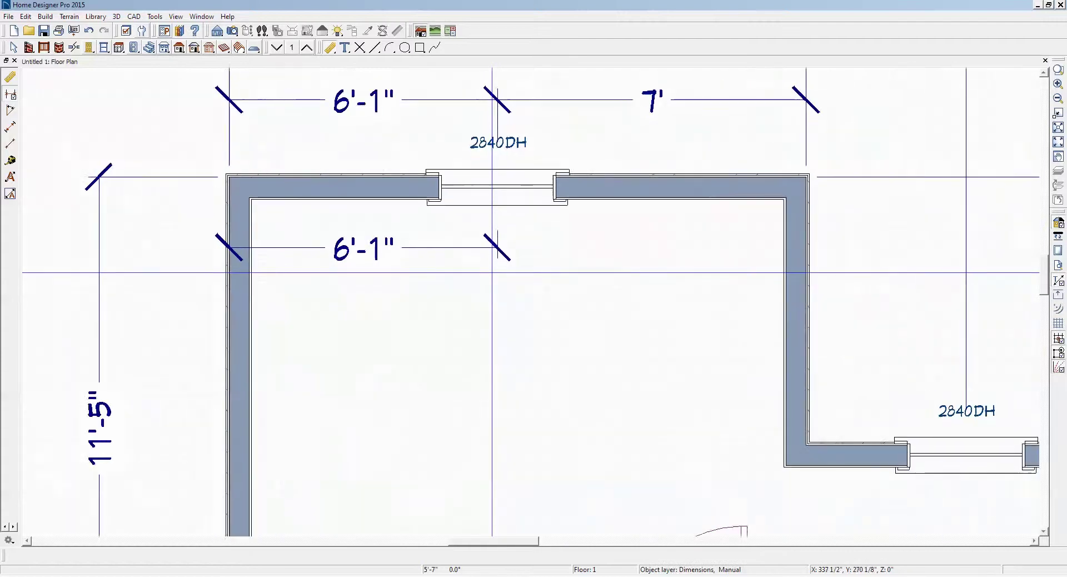
scroll(491, 272, "up", 1)
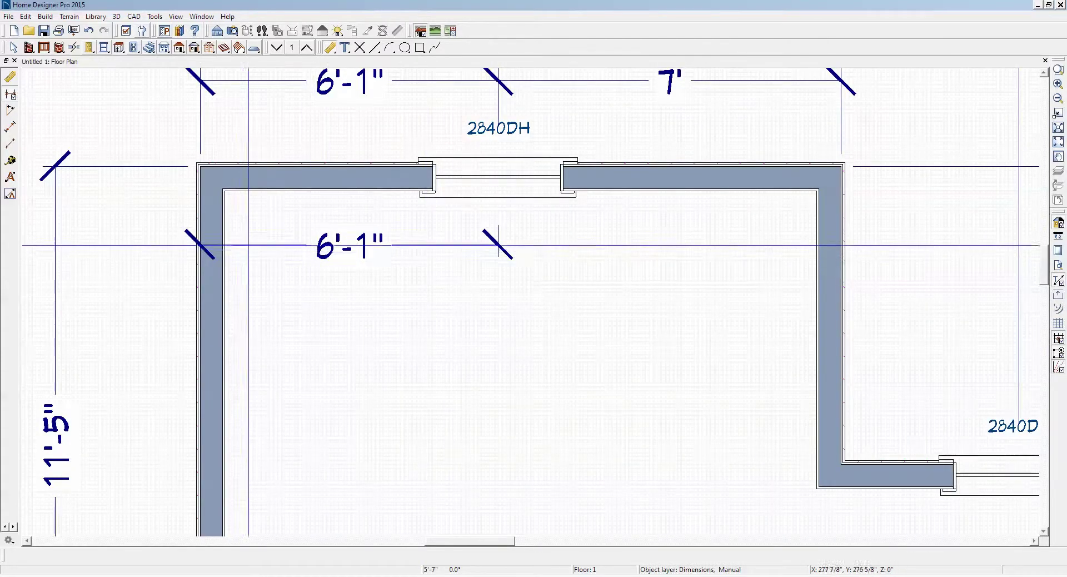
scroll(198, 245, "up", 3)
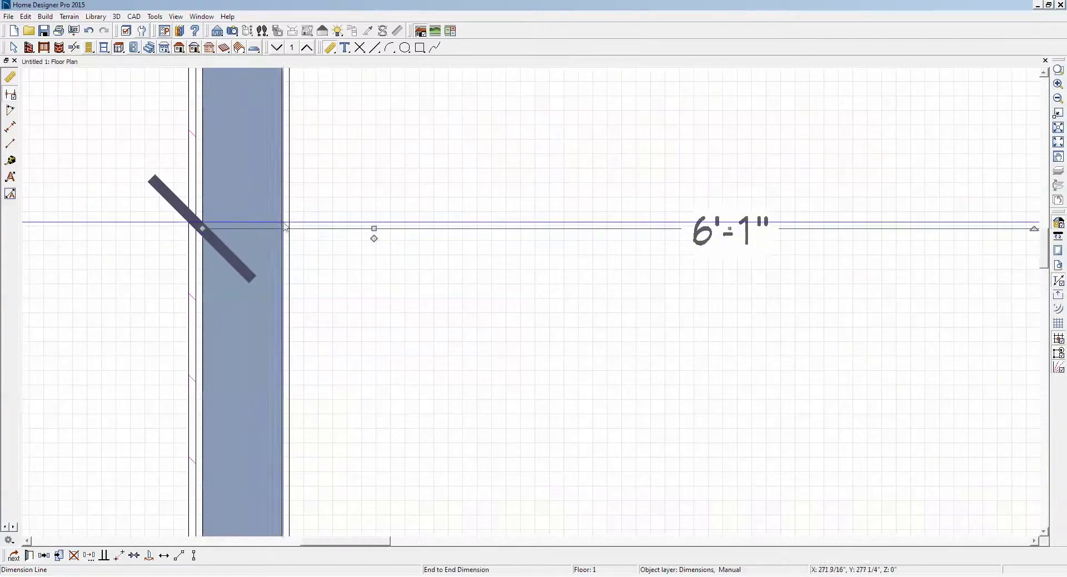
left_click_drag(203, 229, 251, 228)
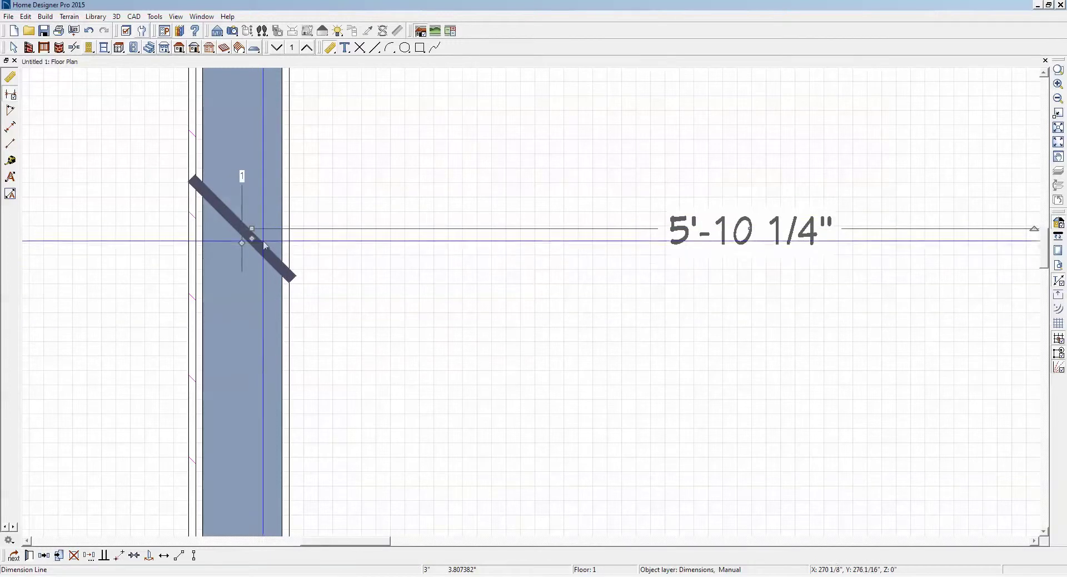
mouse_move(245, 244)
left_mouse_down()
mouse_move(291, 248)
mouse_move(281, 228)
mouse_move(295, 229)
mouse_move(299, 267)
mouse_move(289, 232)
mouse_move(186, 234)
mouse_move(240, 233)
left_mouse_up()
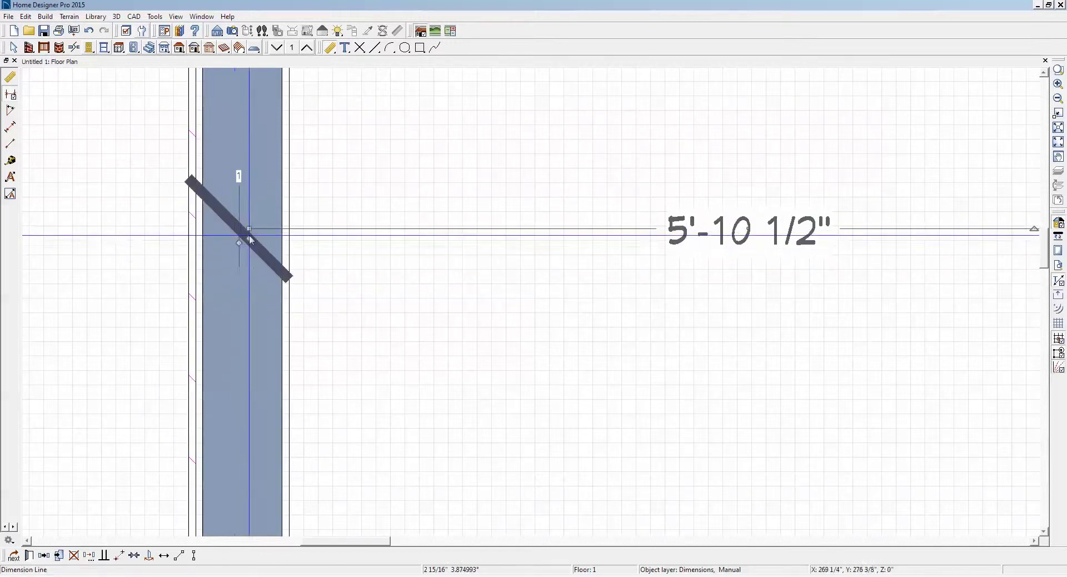
Add the left wall's inner surface as an extra point on the manual dimension and remove it again
left_click_drag(248, 239, 289, 308)
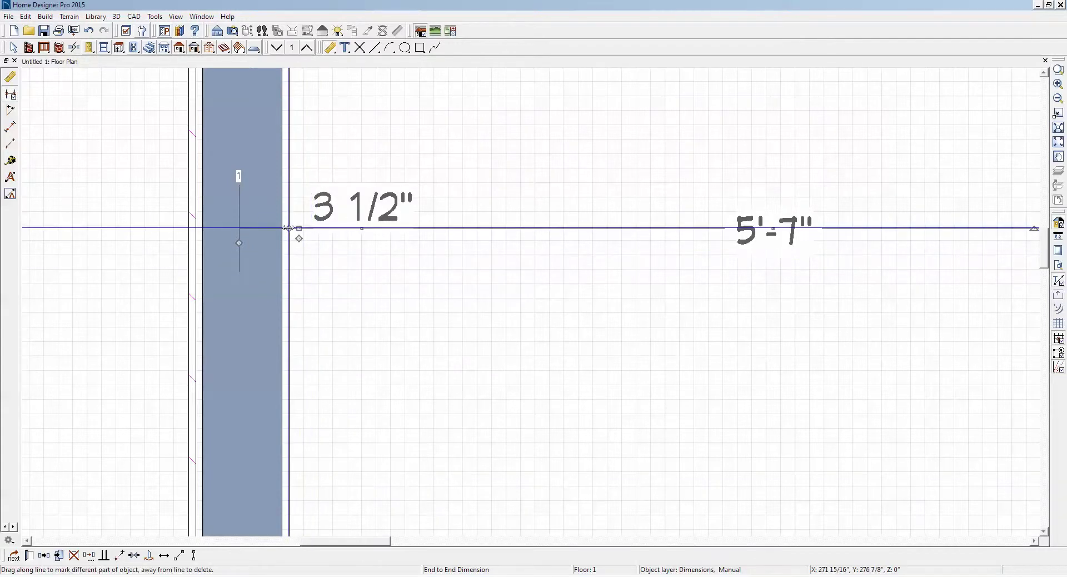
mouse_move(288, 228)
left_mouse_down()
mouse_move(595, 485)
mouse_move(752, 227)
mouse_move(464, 356)
left_mouse_up()
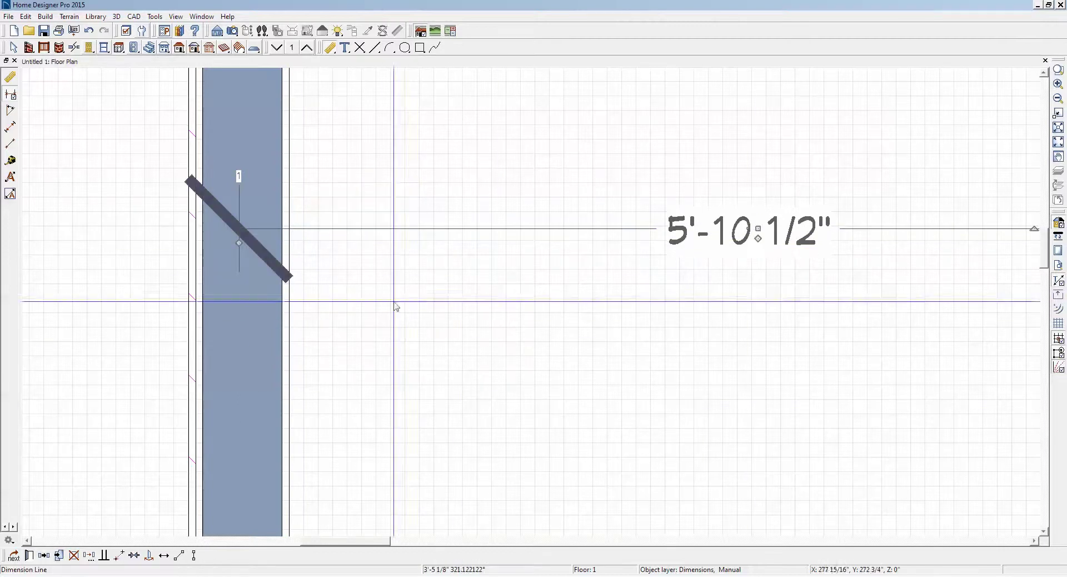
Move the manual dimension's window end to the opening's right side and add the opening's left side as an intermediate point
scroll(362, 212, "down", 3)
scroll(364, 213, "down", 3)
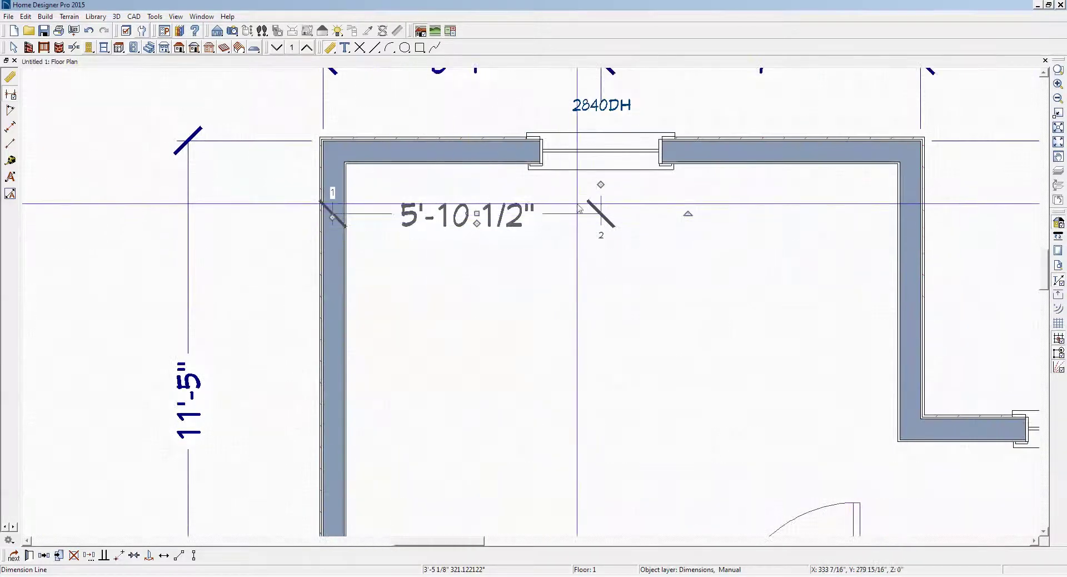
mouse_move(599, 184)
left_mouse_down()
mouse_move(589, 170)
mouse_move(546, 161)
mouse_move(537, 184)
mouse_move(661, 166)
left_mouse_up()
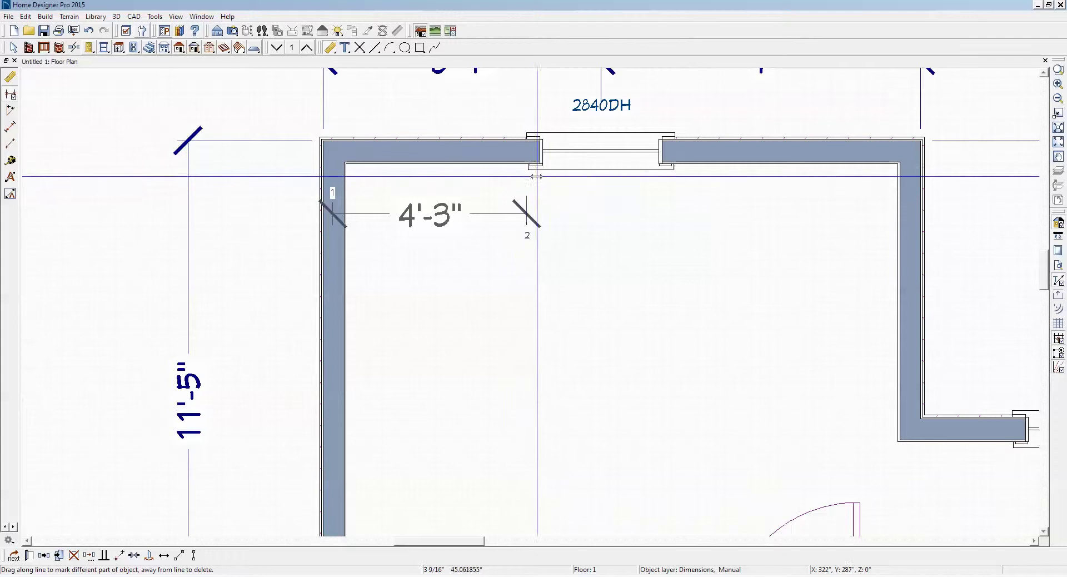
left_click_drag(540, 185, 657, 189)
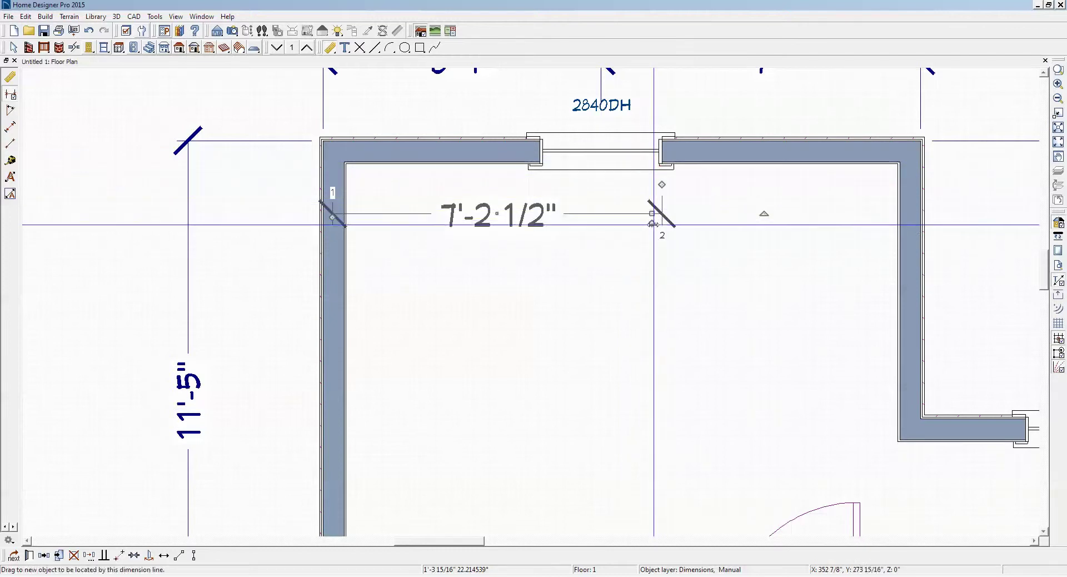
left_click_drag(653, 224, 540, 157)
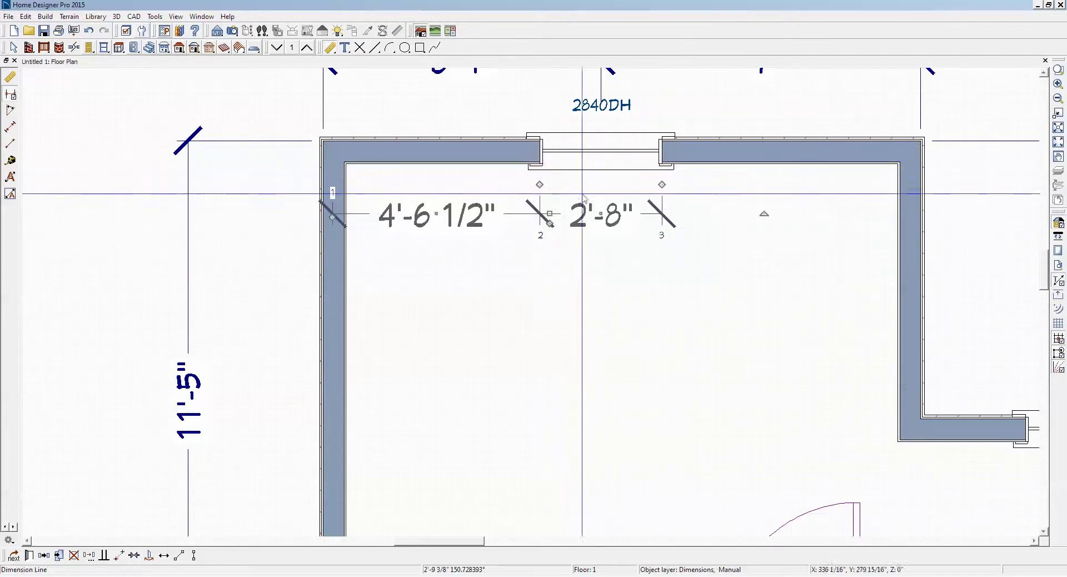
left_click(627, 260)
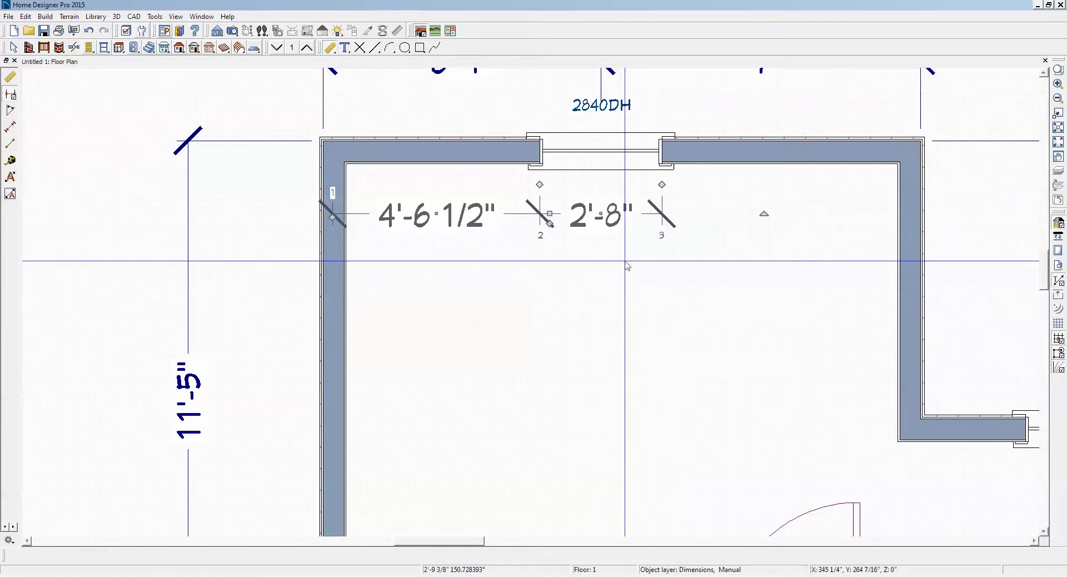
scroll(626, 265, "down", 1)
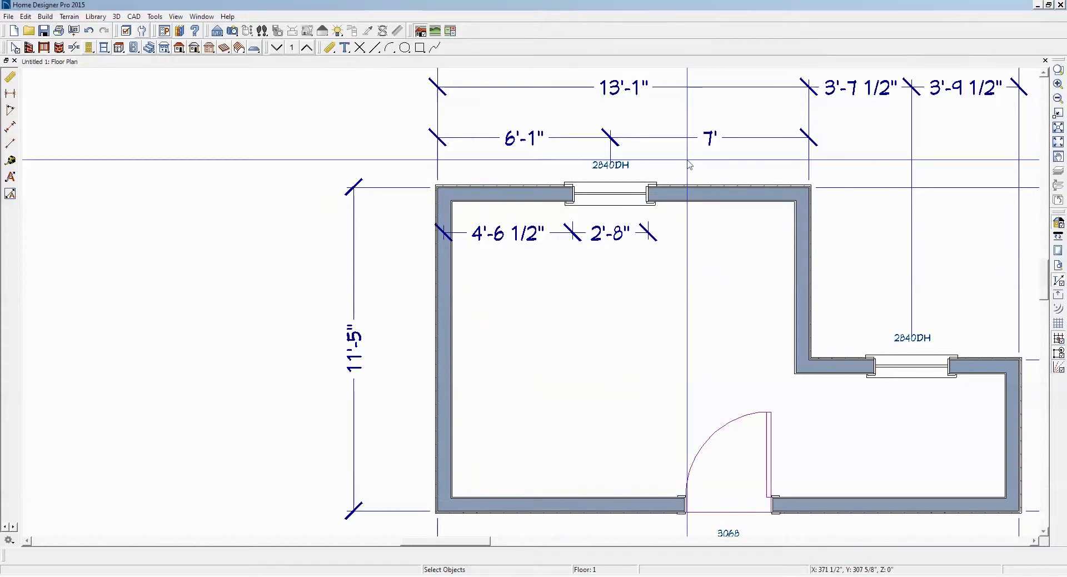
scroll(688, 163, "down", 2)
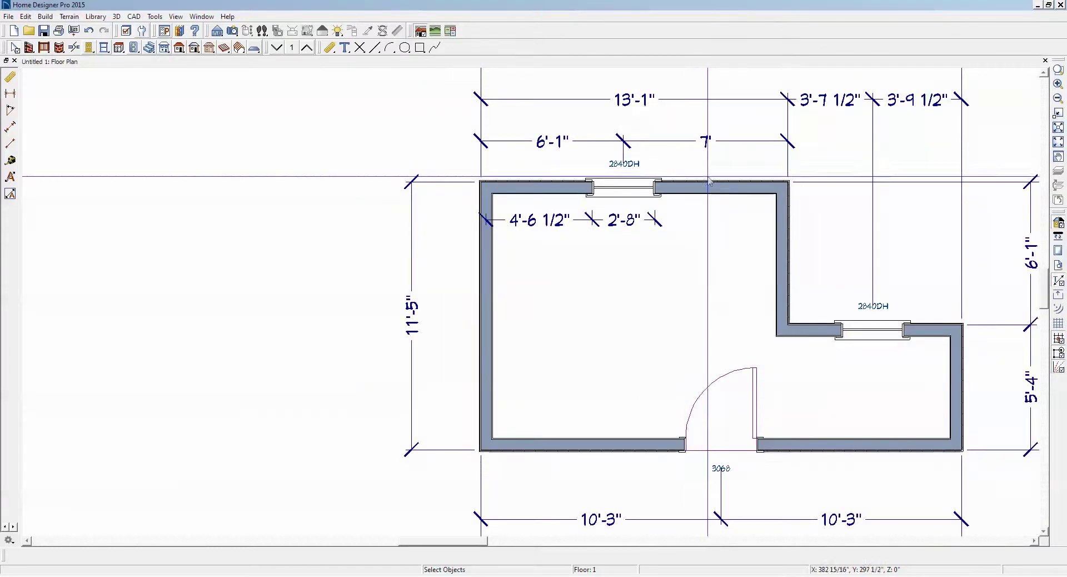
left_click(1036, 540)
left_click(1035, 540)
left_click(1036, 540)
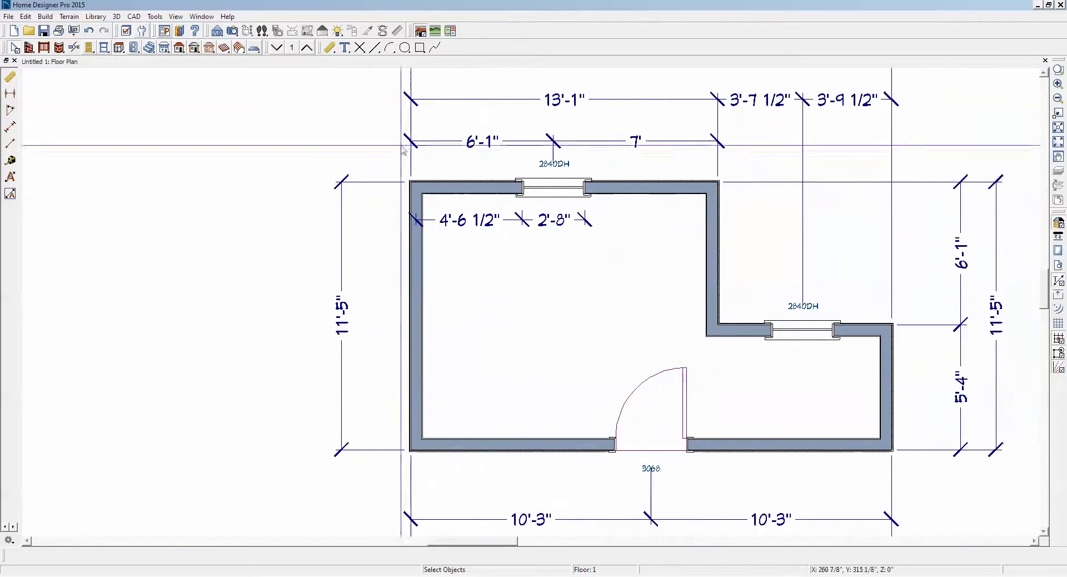
Draw angular dimensions at the main room's upper inside corner and around the inward corner beside the lower window, repositioning the first arc
left_click(10, 112)
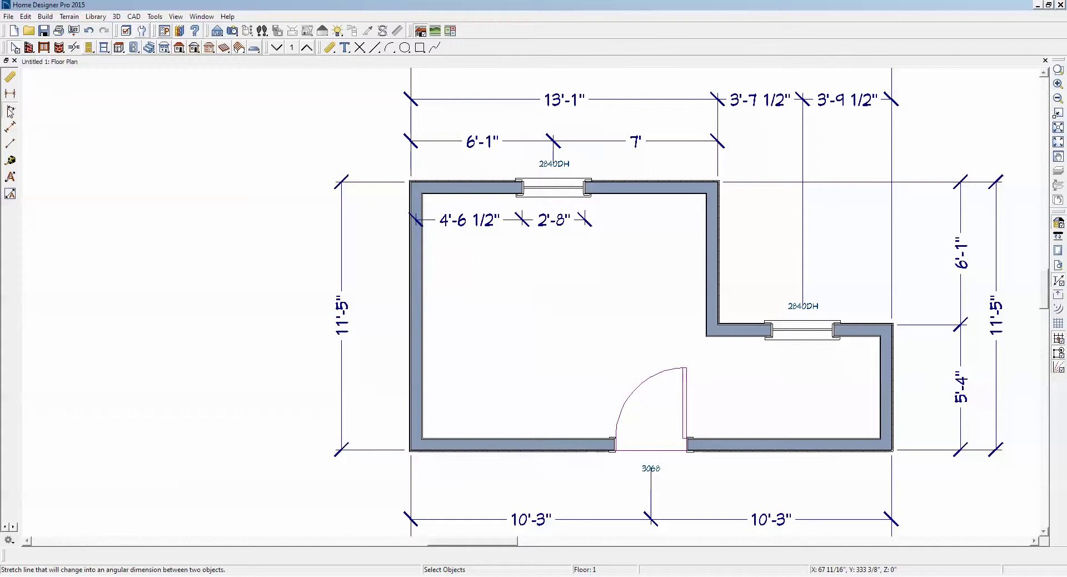
left_click_drag(632, 188, 708, 265)
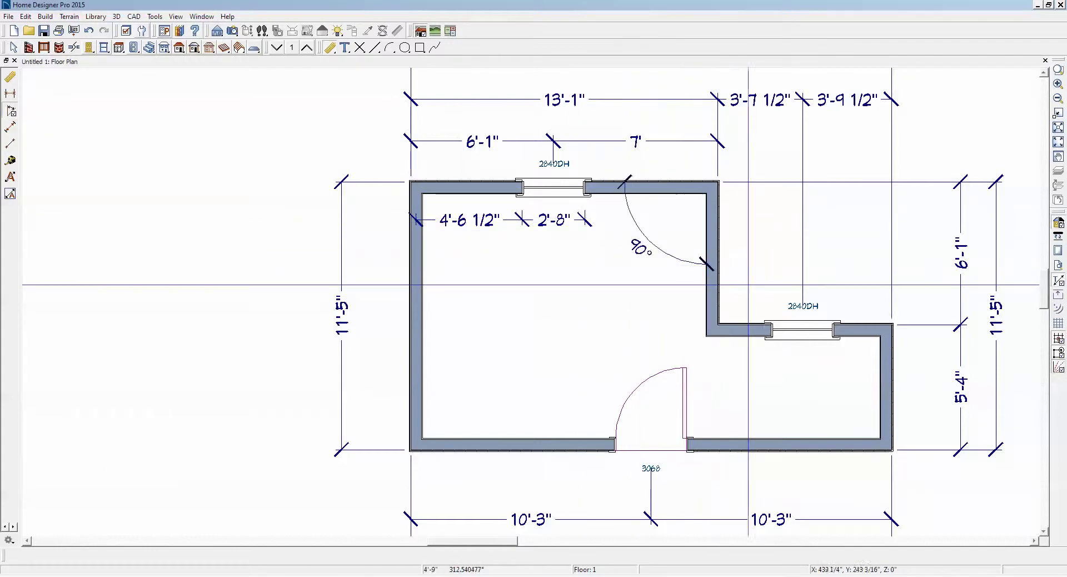
left_click(653, 240)
left_click_drag(649, 239, 739, 159)
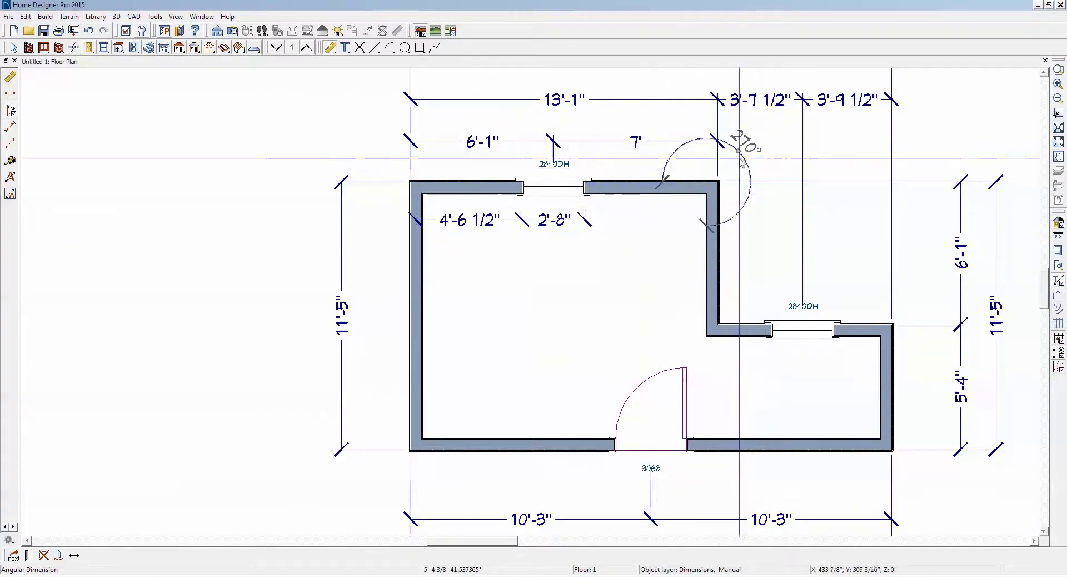
left_click_drag(737, 151, 661, 229)
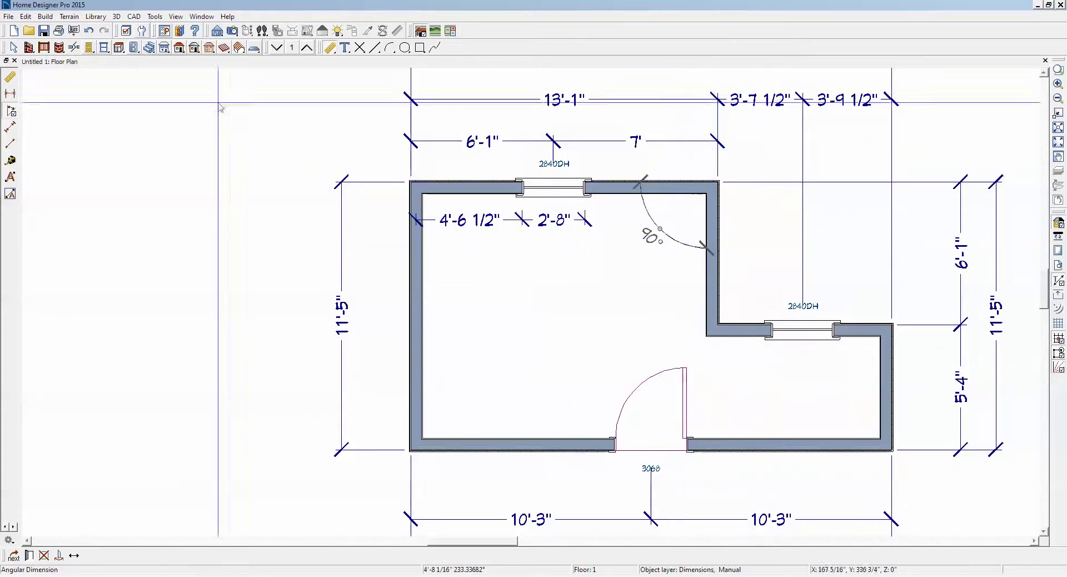
left_click(10, 110)
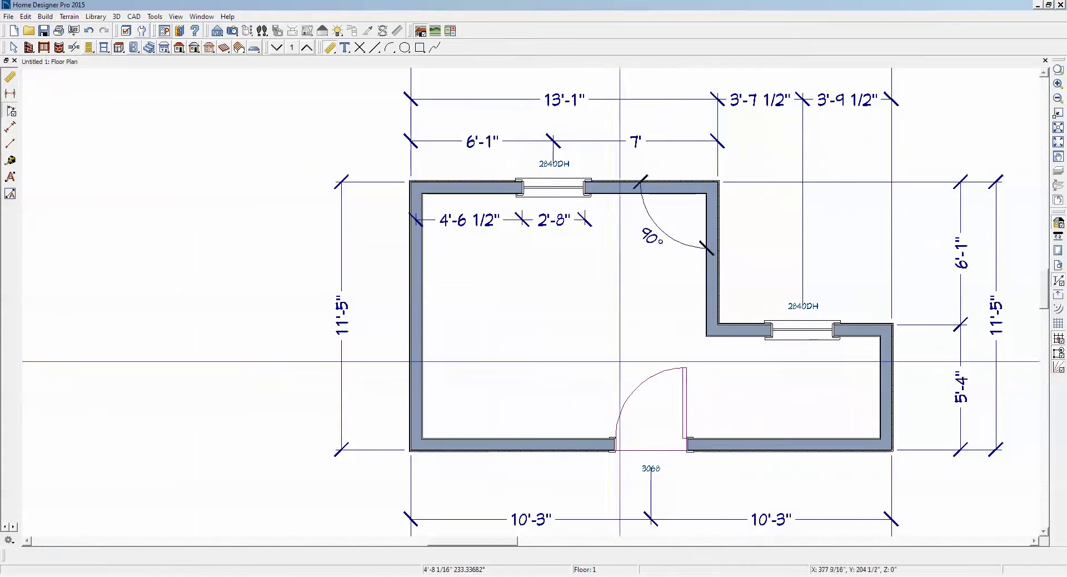
left_click_drag(722, 314, 695, 358)
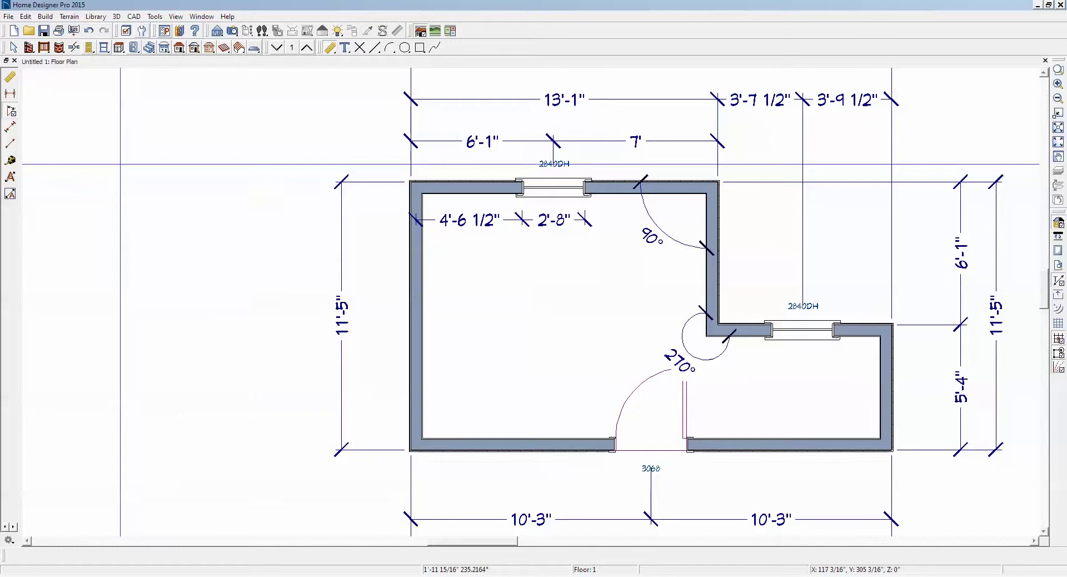
Move the door by setting the distance from the left exterior corner to its center to 6'
key("space")
left_click(642, 441)
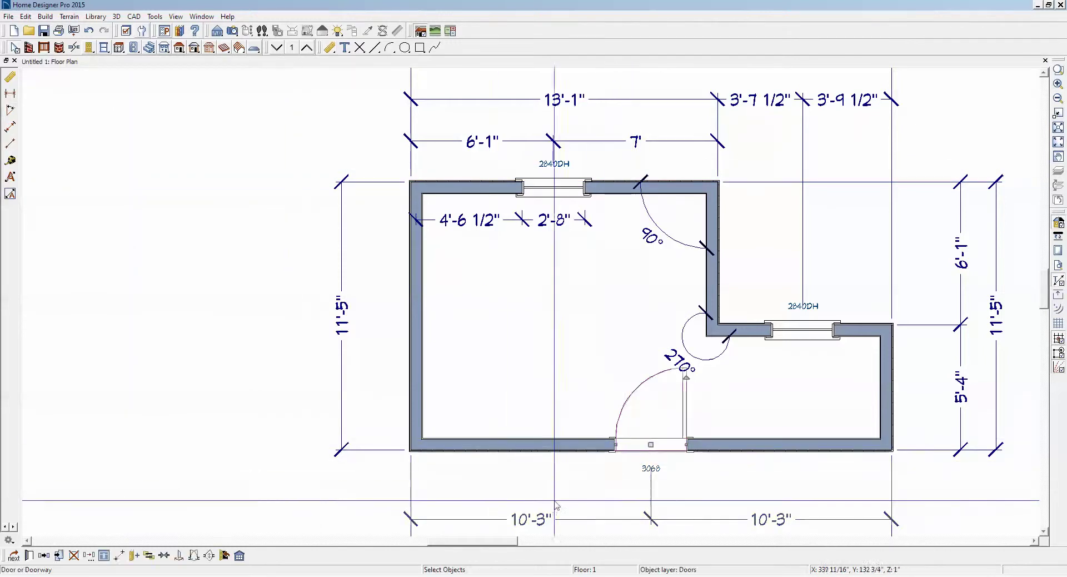
left_click(525, 519)
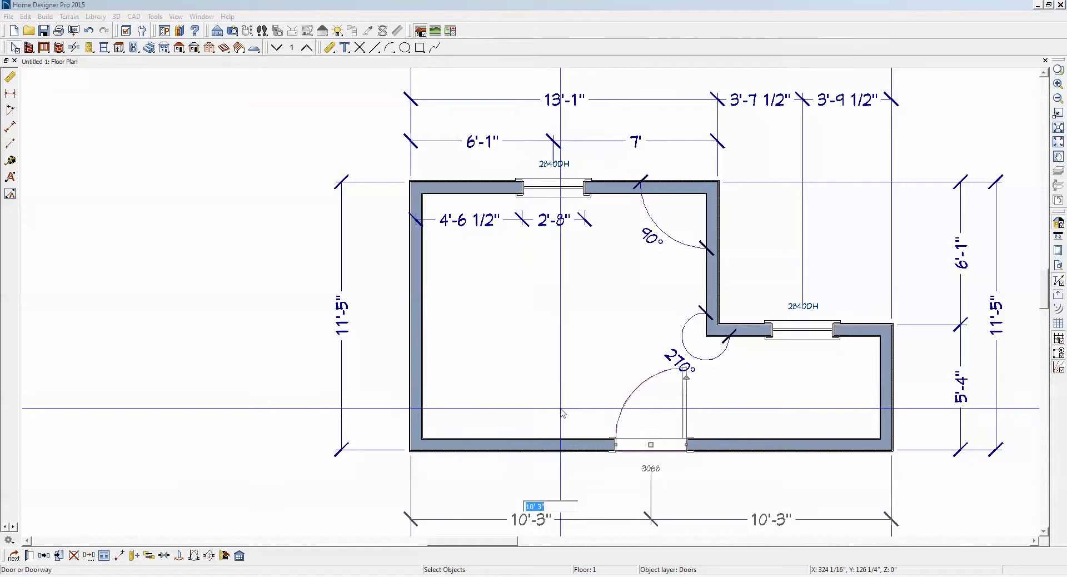
type("6'")
key("Return")
scroll(559, 349, "down", 1)
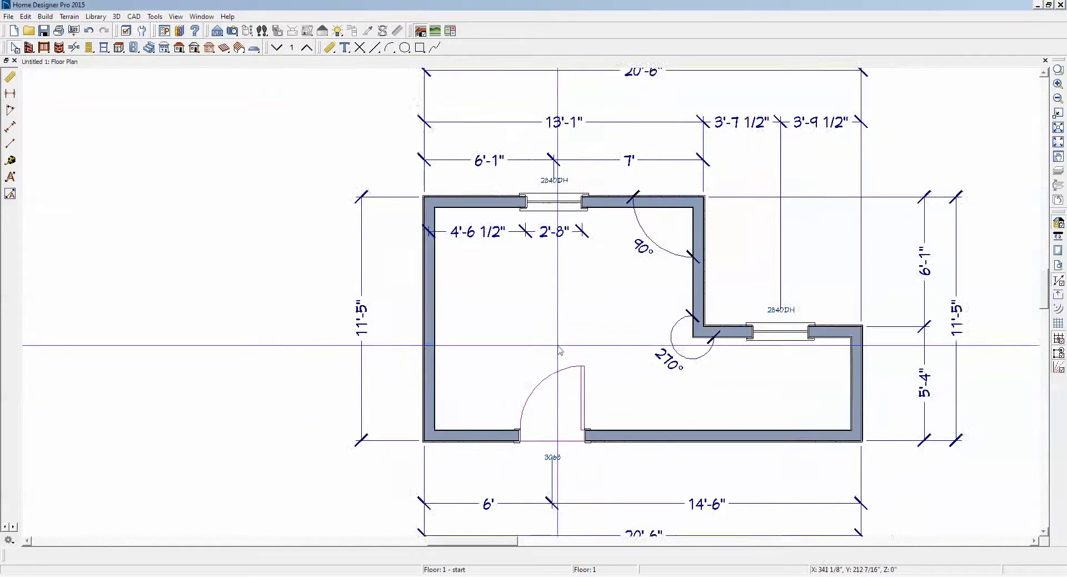
scroll(560, 349, "down", 1)
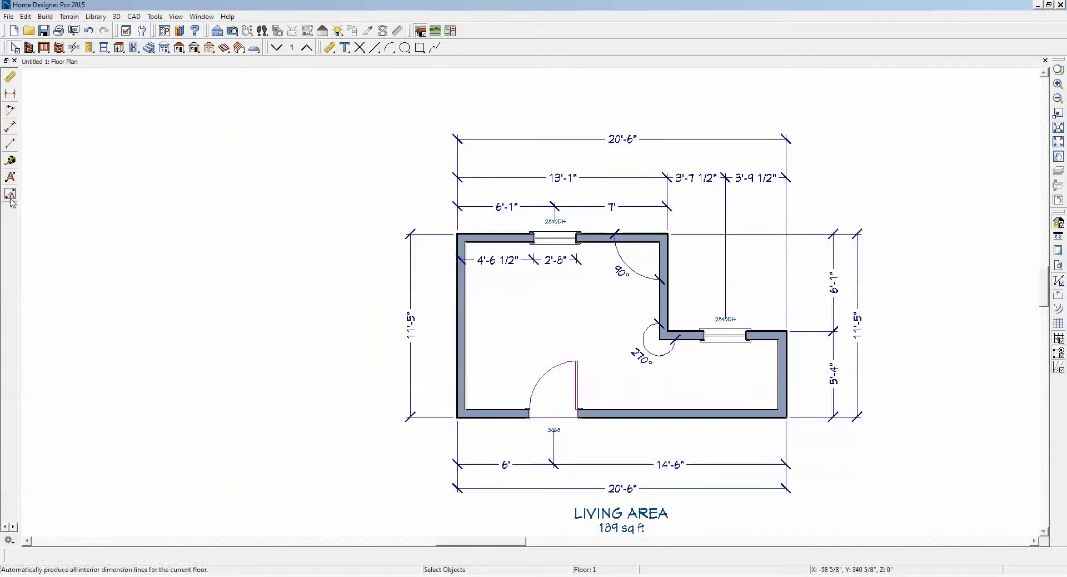
Measure across the room from the left wall with the Tape Measure
left_click(11, 162)
left_click_drag(458, 295, 610, 300)
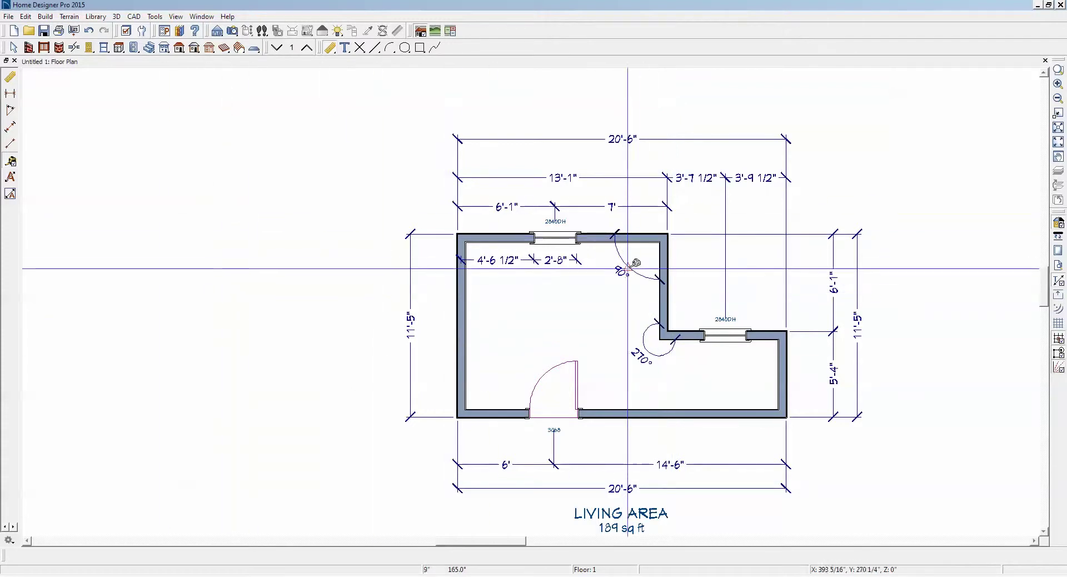
Draw a vertical Point to Point dimension about 9'-3" long in the empty space beside the plan and offset its line away from its markers
left_click(12, 145)
left_click_drag(272, 236, 271, 386)
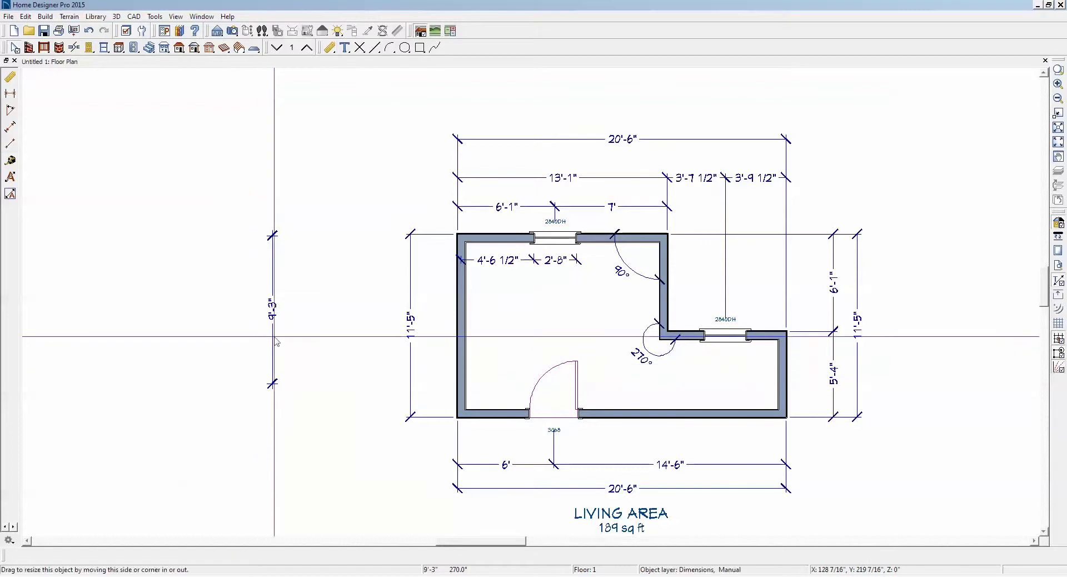
left_click_drag(273, 337, 170, 333)
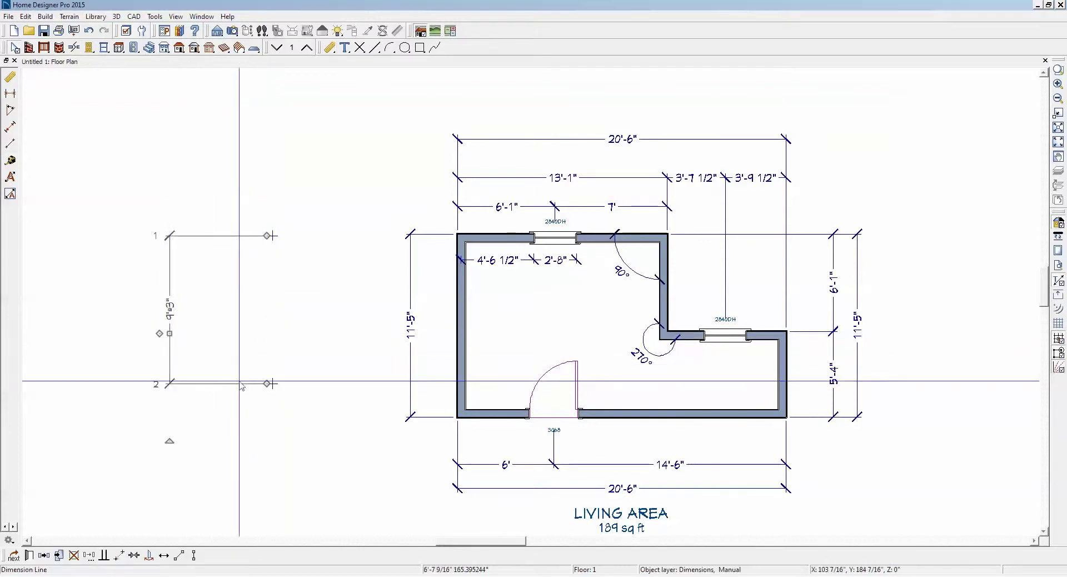
Move the upper marker of the Point to Point dimension upward so the span becomes about 10'-10 5/16"
left_click(273, 384)
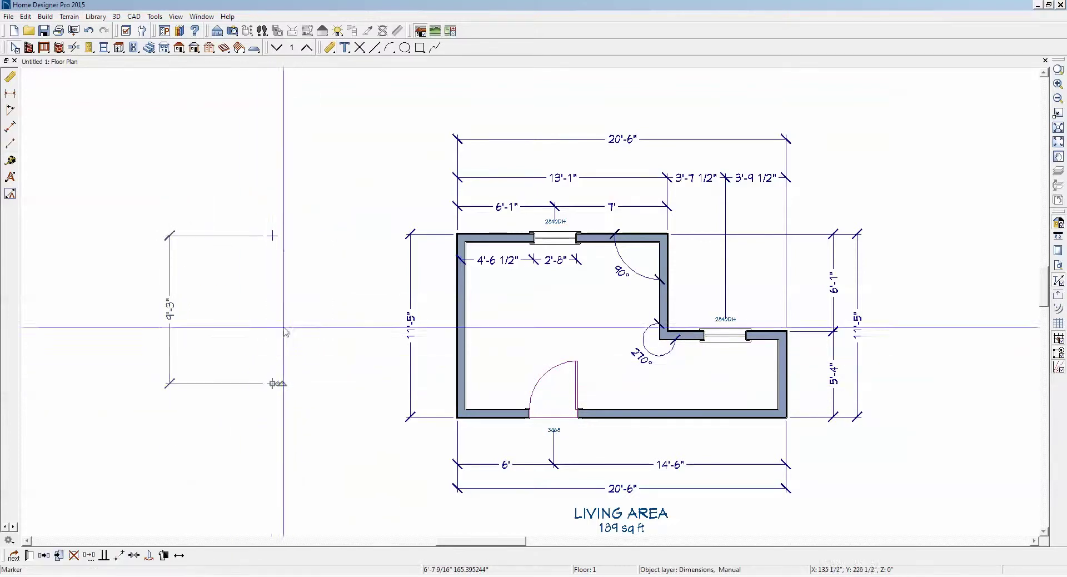
left_click(272, 235)
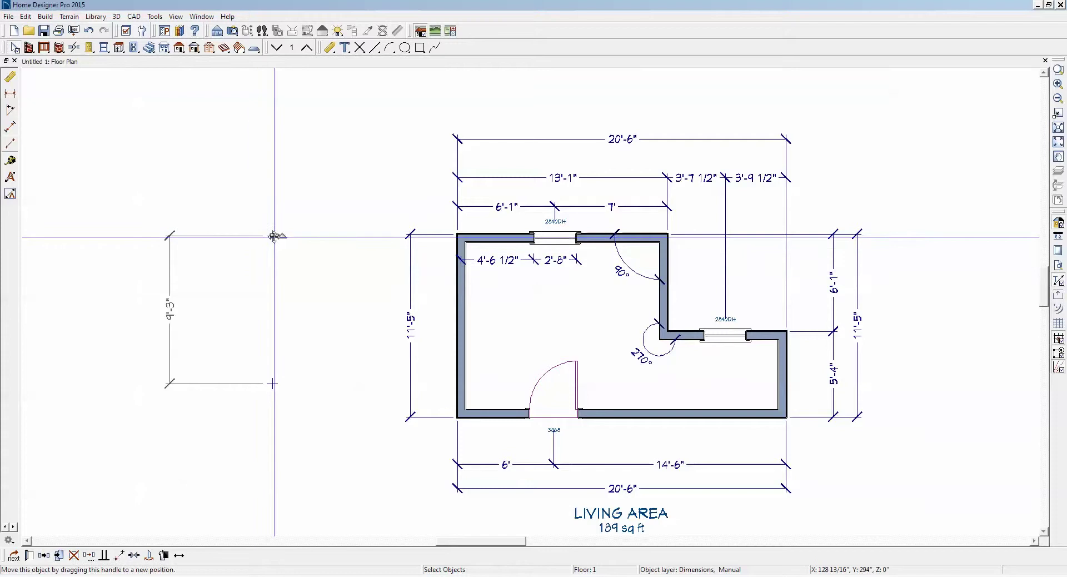
left_click_drag(274, 235, 270, 210)
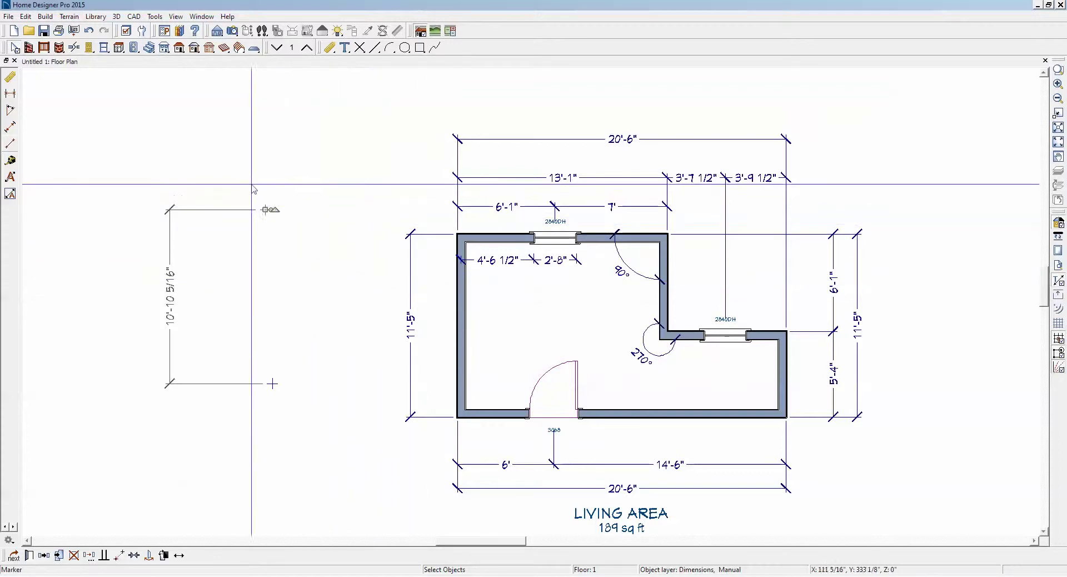
Draw a horizontal Interior Dimension across the main room from the left wall to the wall opposite, about 12'-2", and zoom in on its left end
left_click(12, 129)
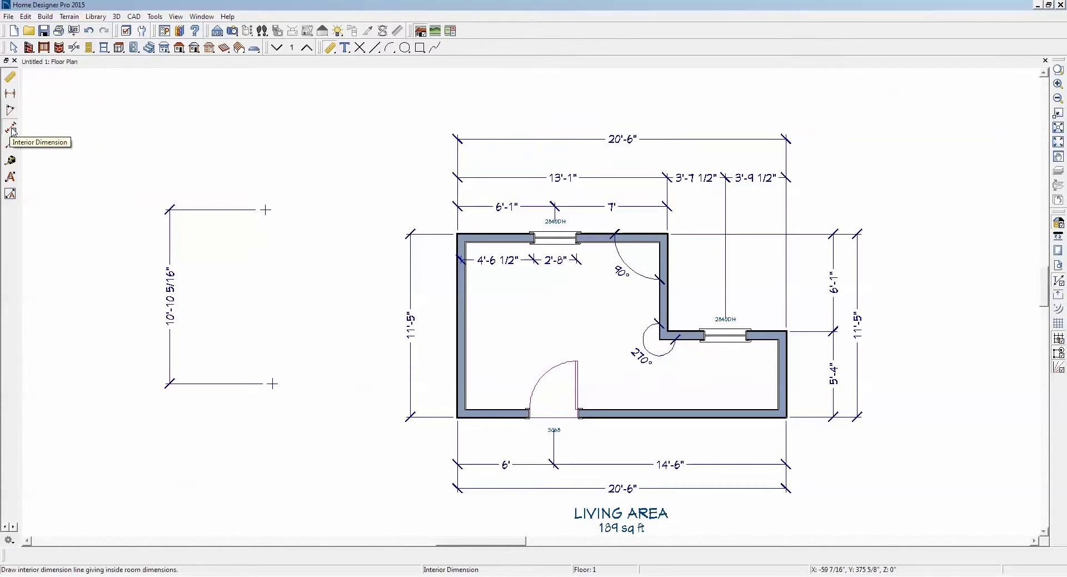
left_click_drag(444, 297, 719, 293)
scroll(522, 298, "up", 3)
scroll(521, 296, "up", 1)
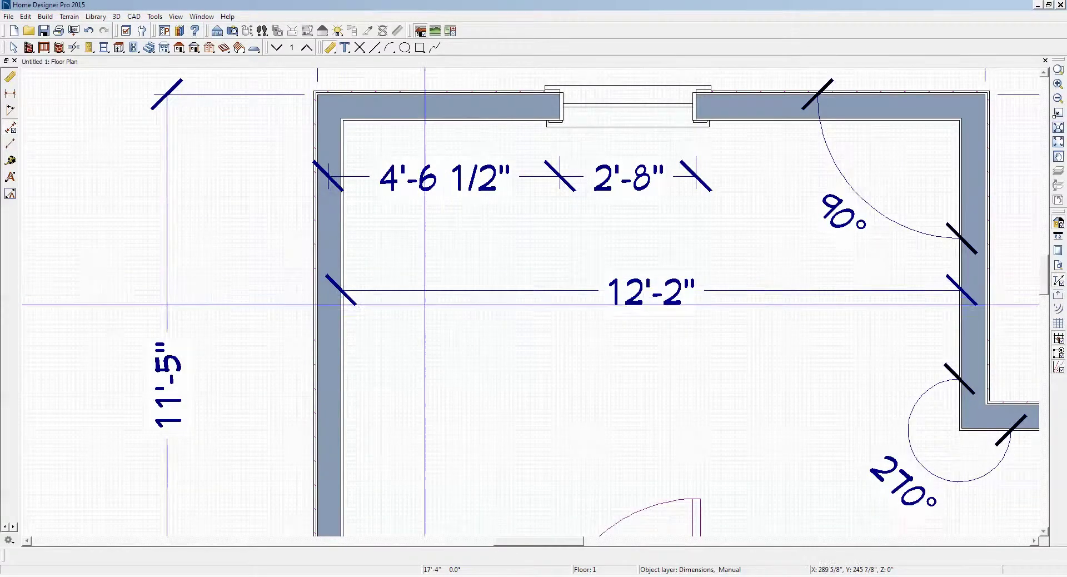
scroll(345, 292, "up", 4)
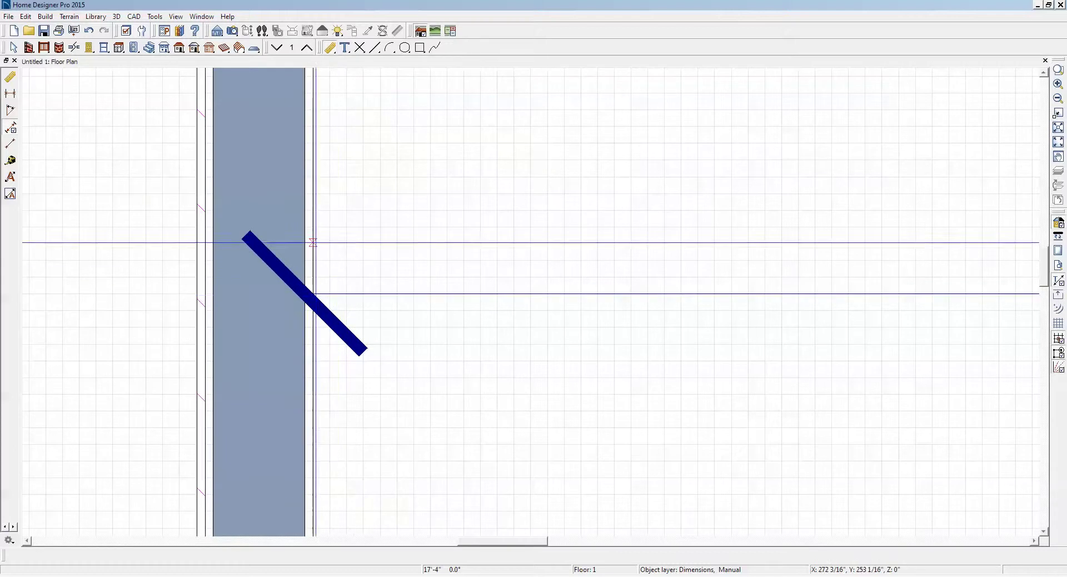
key("Escape")
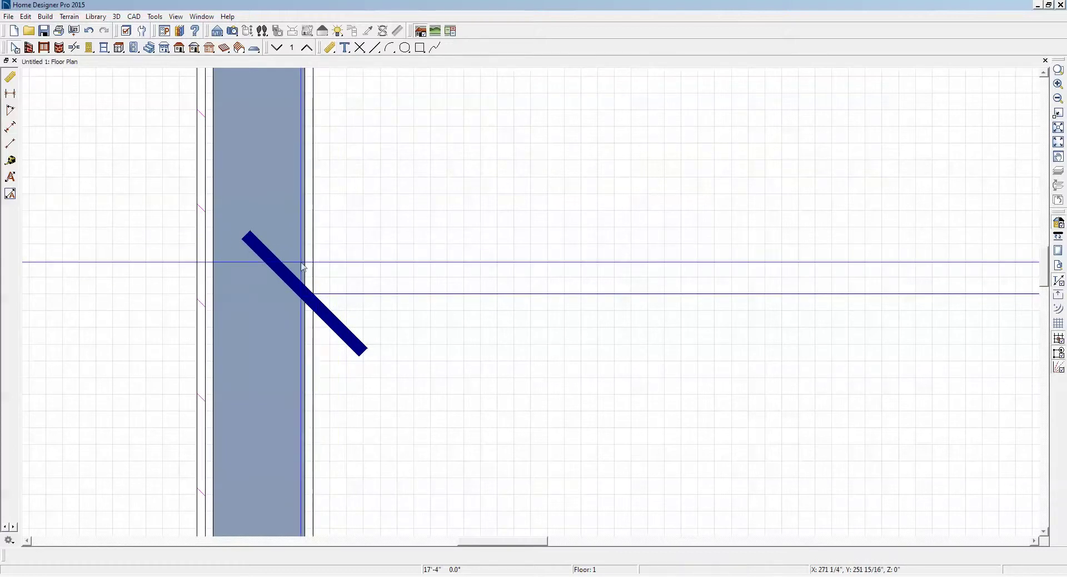
Move the interior dimension's left end from the wall's inner surface to its outer side, extending the dimension to about 12'-7 1/2"
left_click(310, 303)
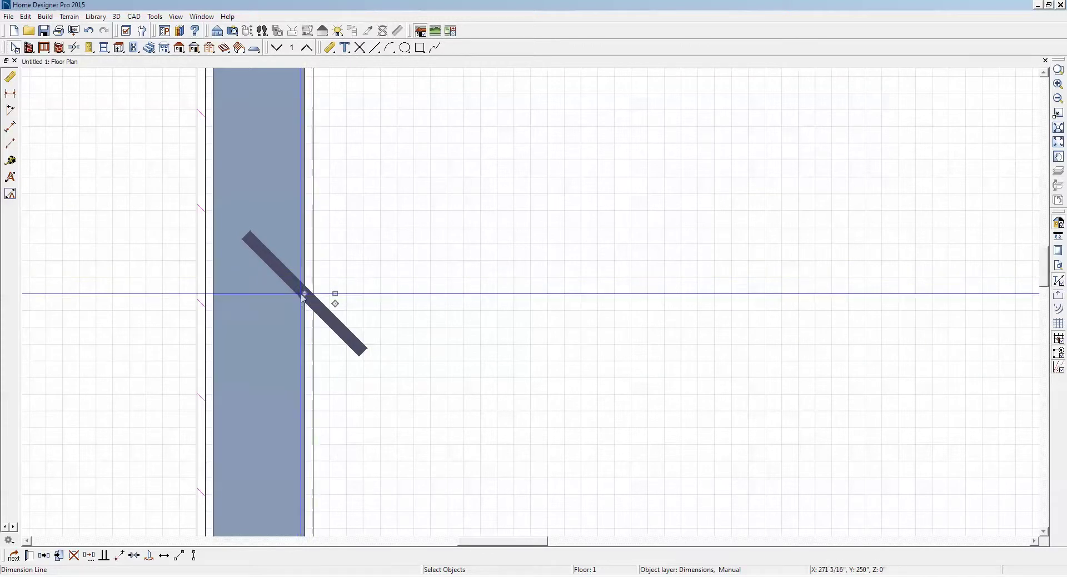
left_click_drag(305, 293, 228, 294)
scroll(357, 278, "down", 5)
scroll(357, 277, "down", 2)
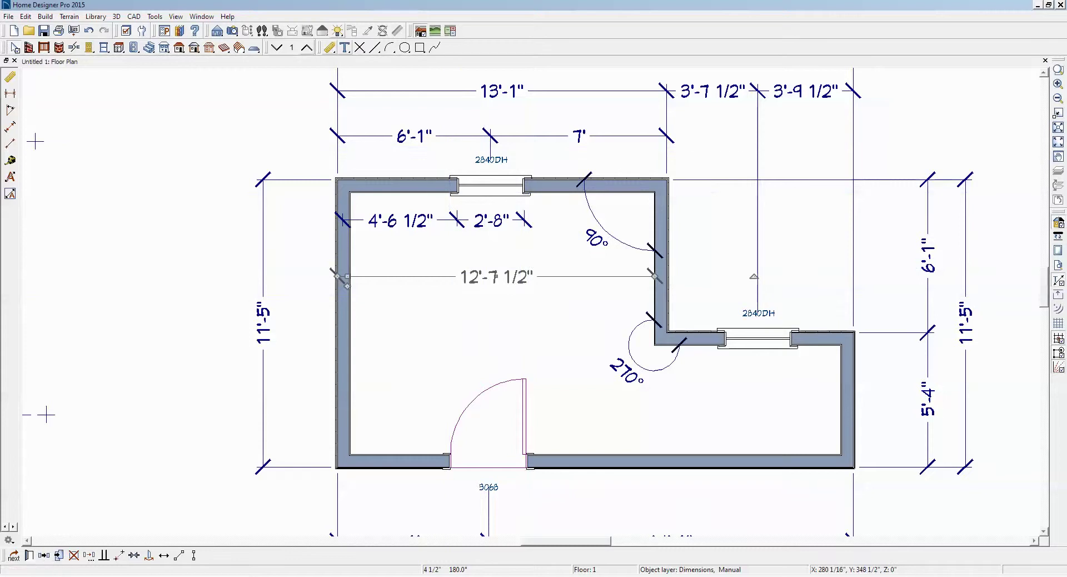
Delete all manual and automatic dimensions on all floors with Delete Objects
left_click(26, 16)
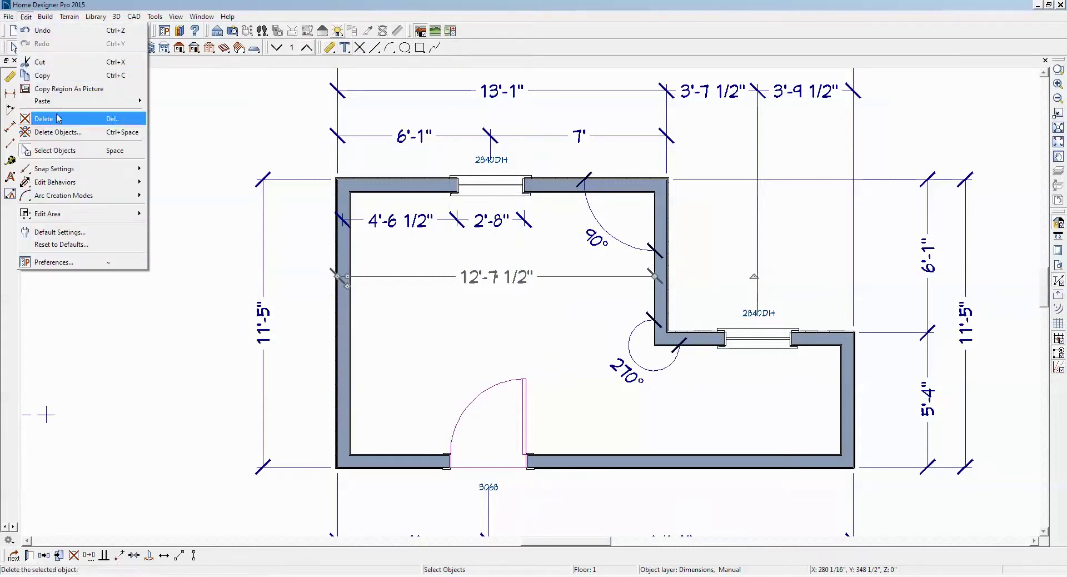
left_click(56, 133)
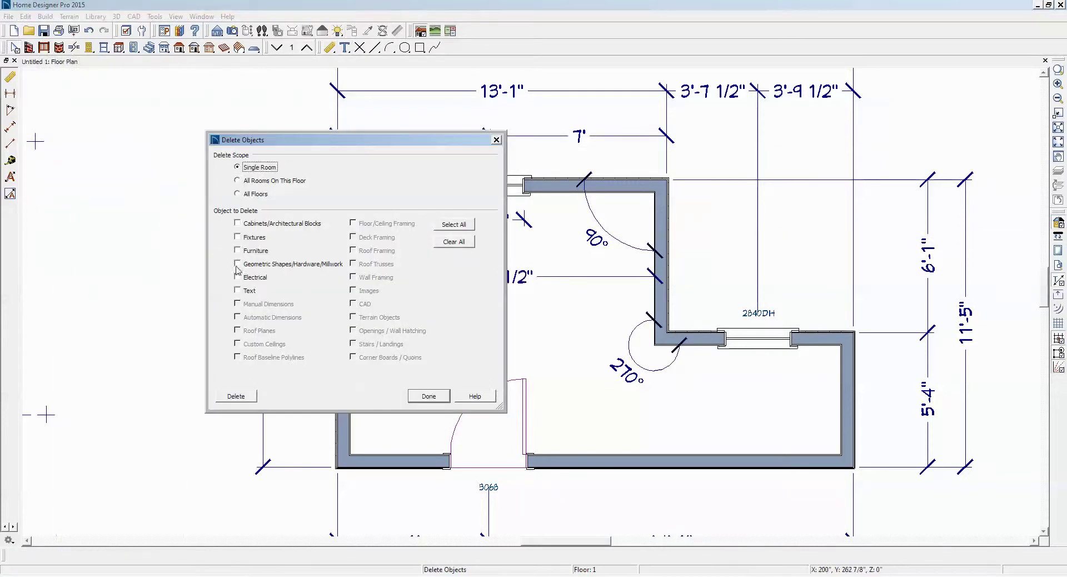
left_click(248, 194)
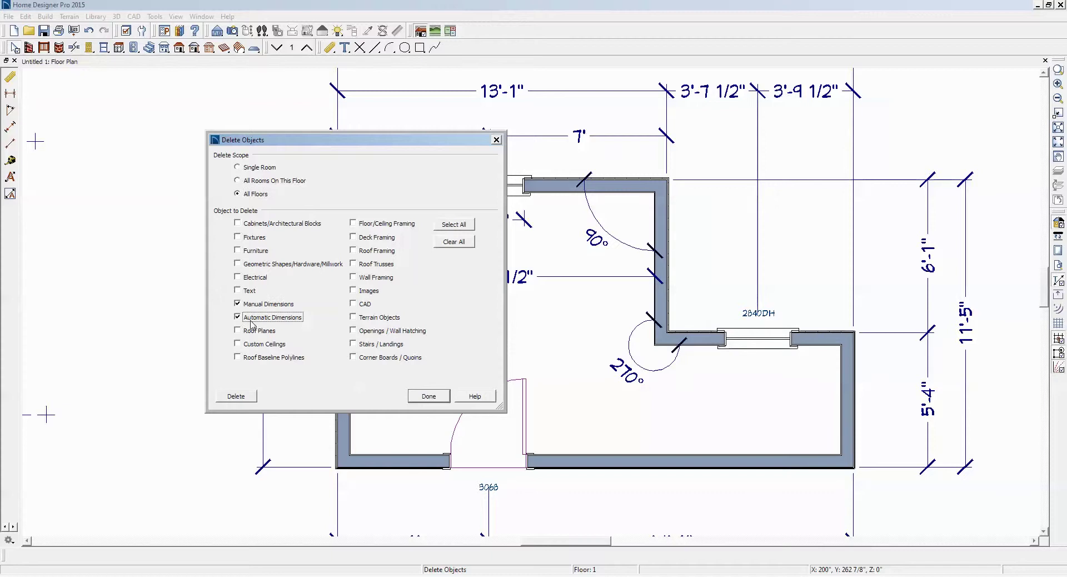
left_click(429, 395)
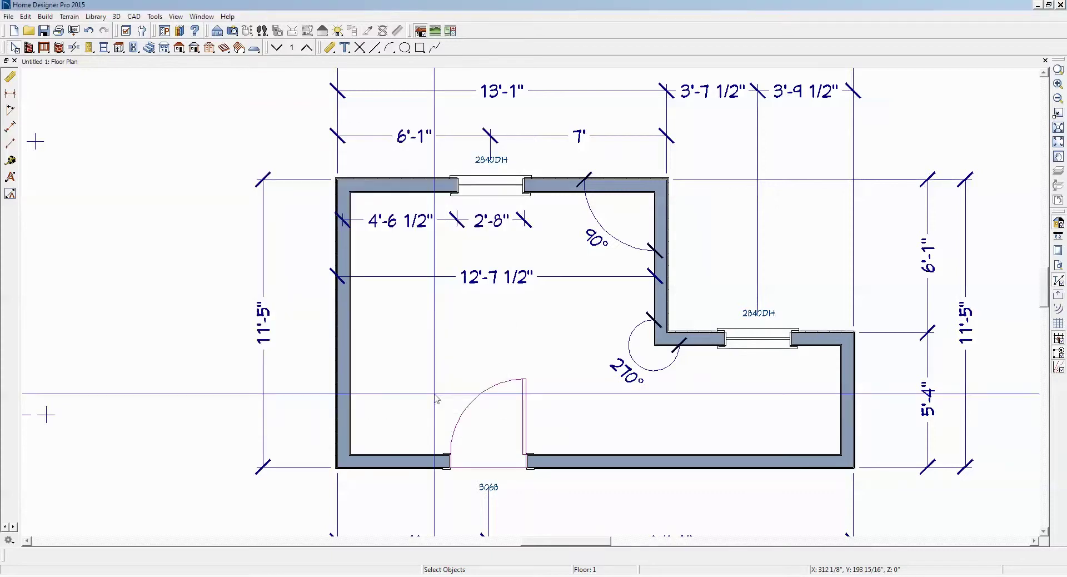
left_click(27, 17)
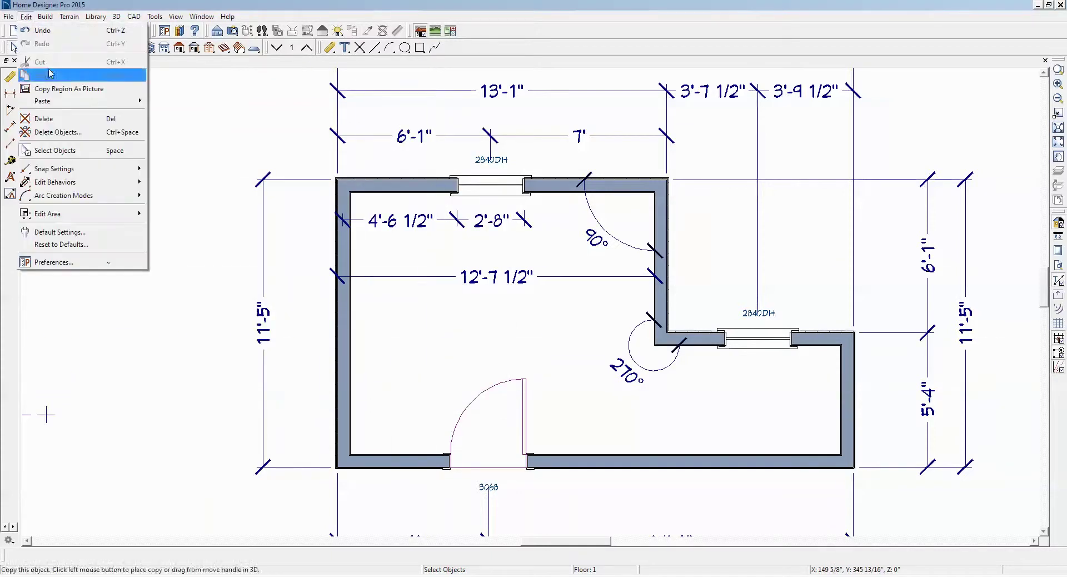
left_click(73, 133)
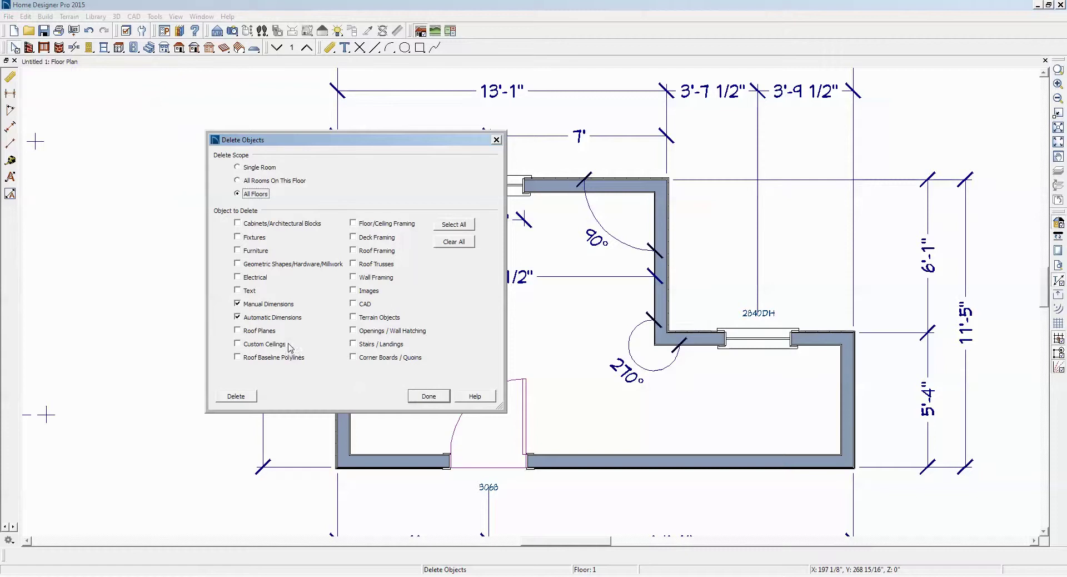
left_click(236, 396)
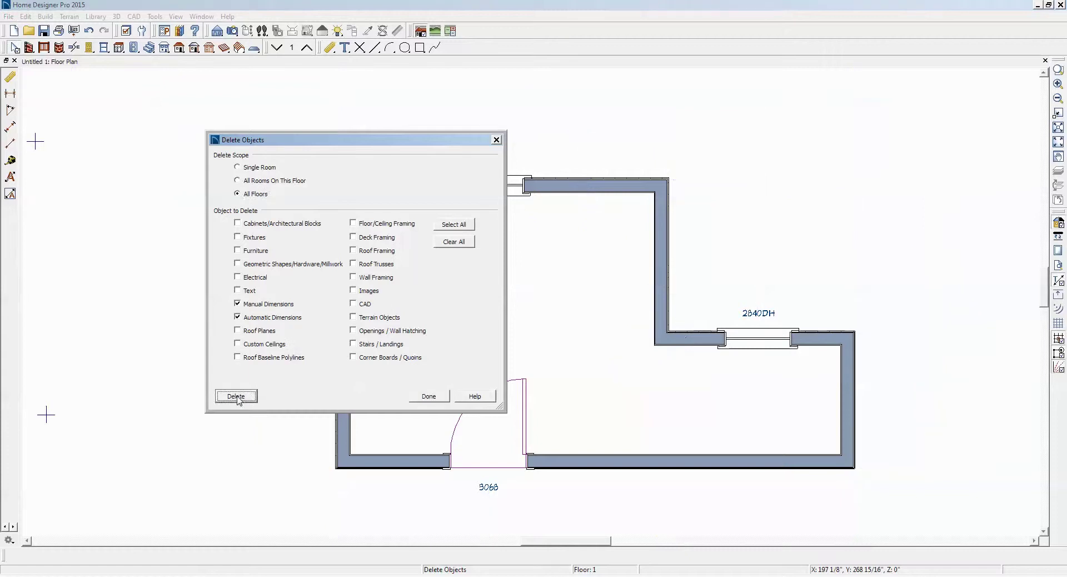
left_click(429, 397)
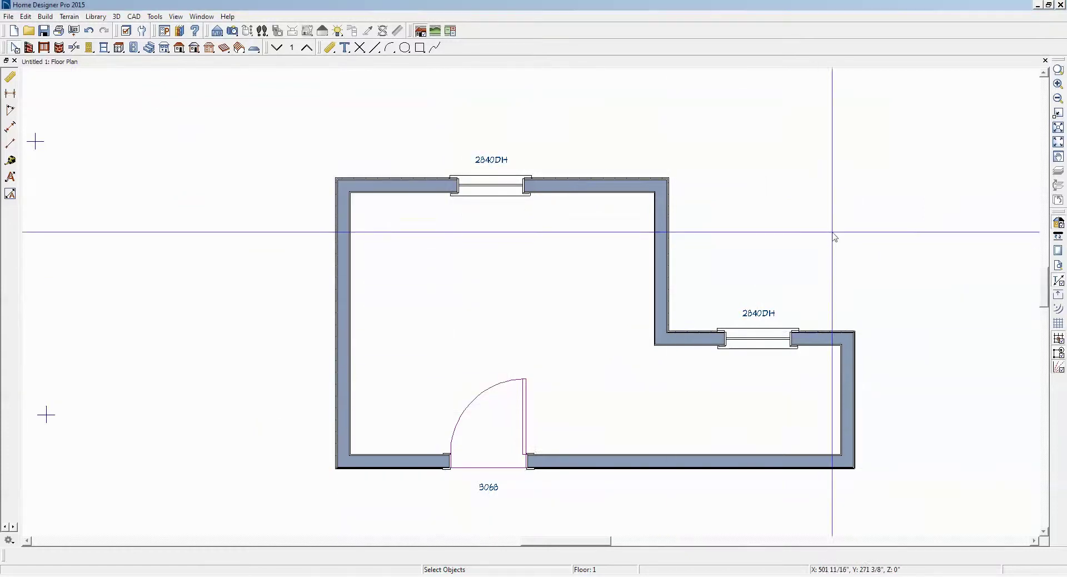
Set the default manual dimensions to locate walls by Surfaces in the Locate Objects settings of the Dimension Defaults
left_click(26, 17)
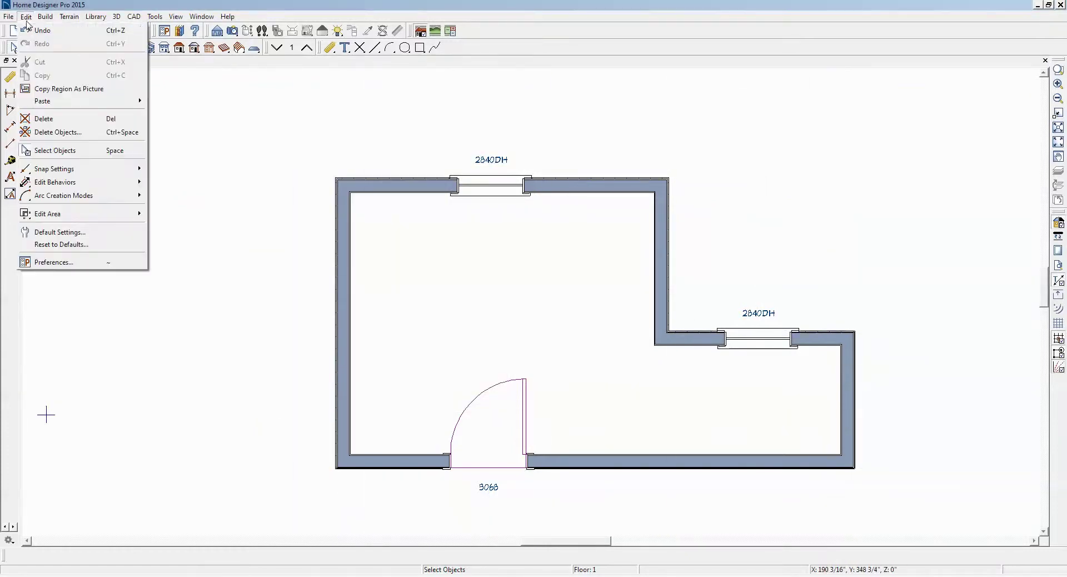
left_click(56, 232)
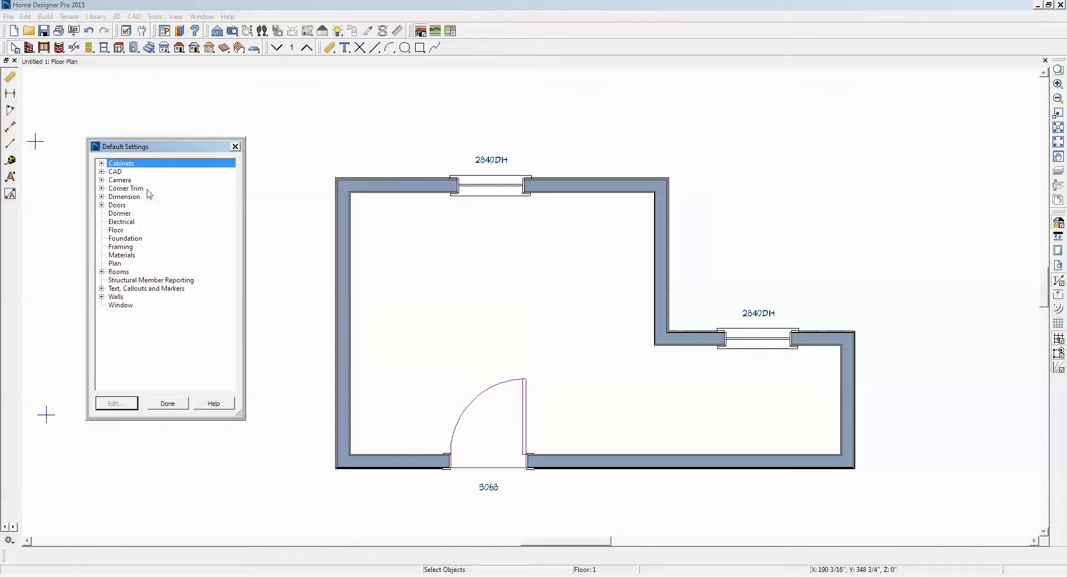
left_click(102, 197)
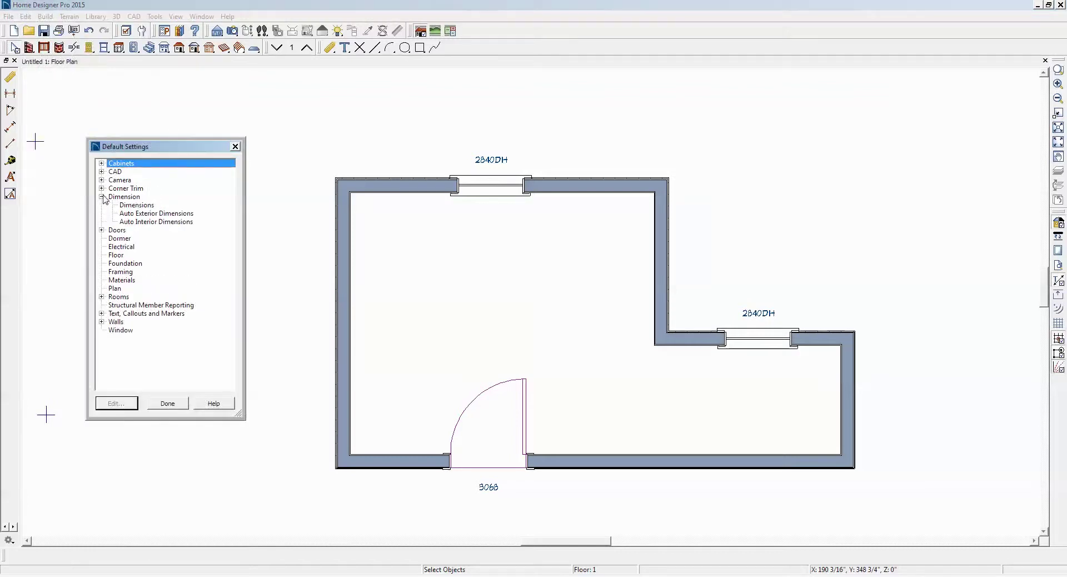
left_click(131, 206)
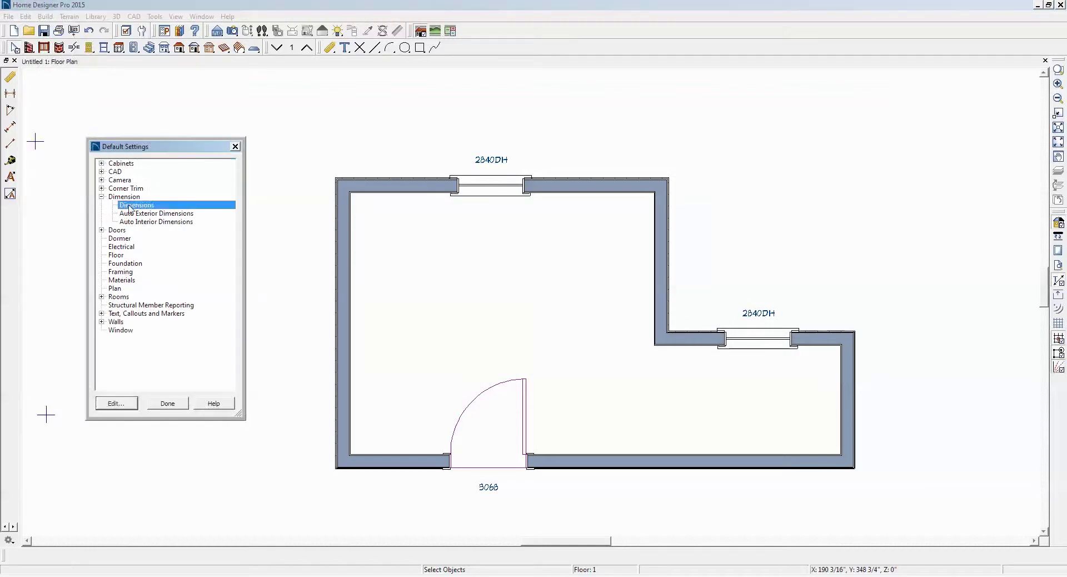
left_click(127, 407)
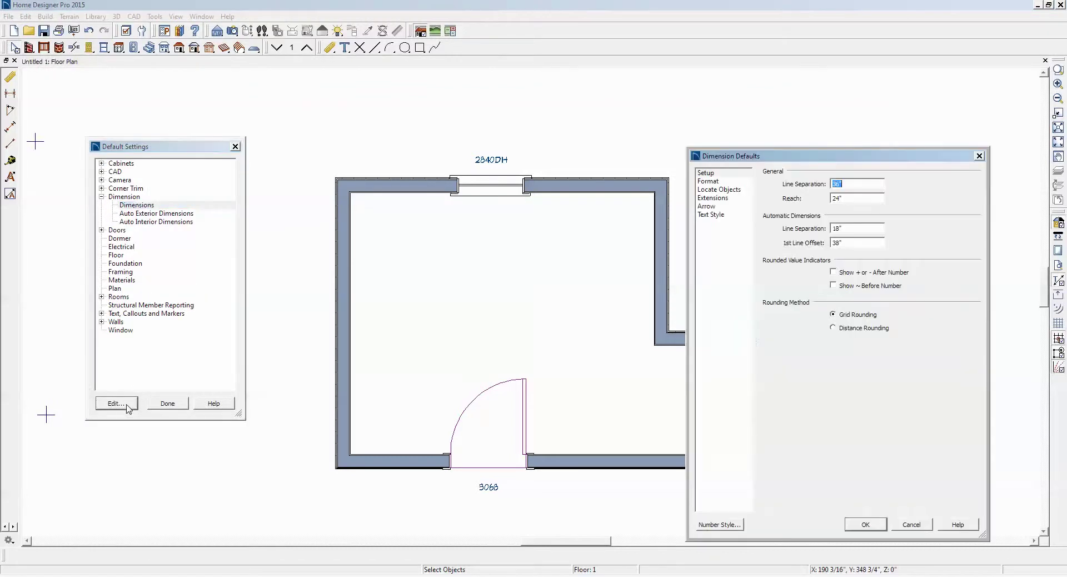
left_click(713, 192)
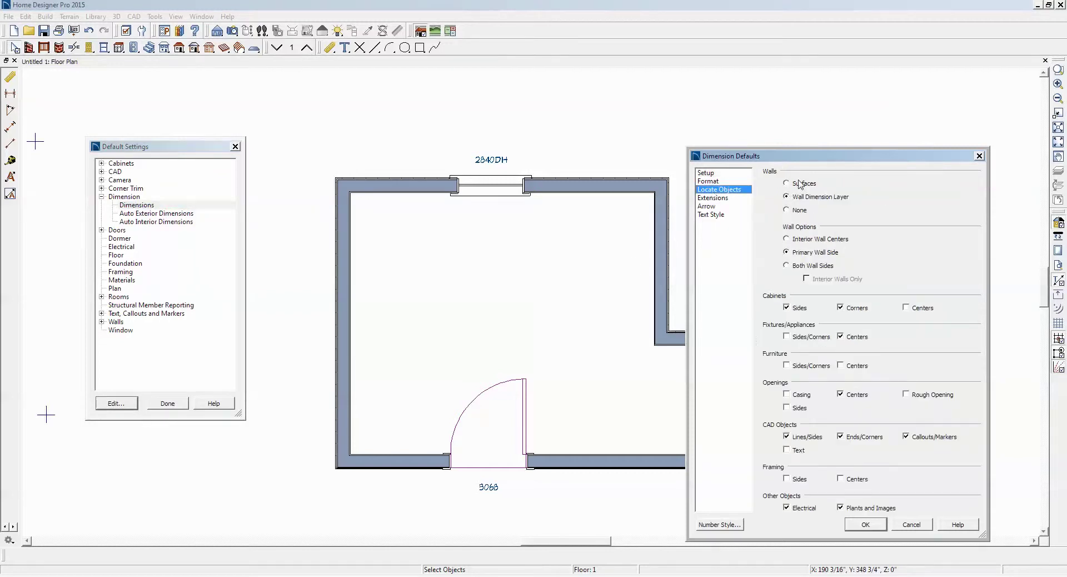
left_click(866, 525)
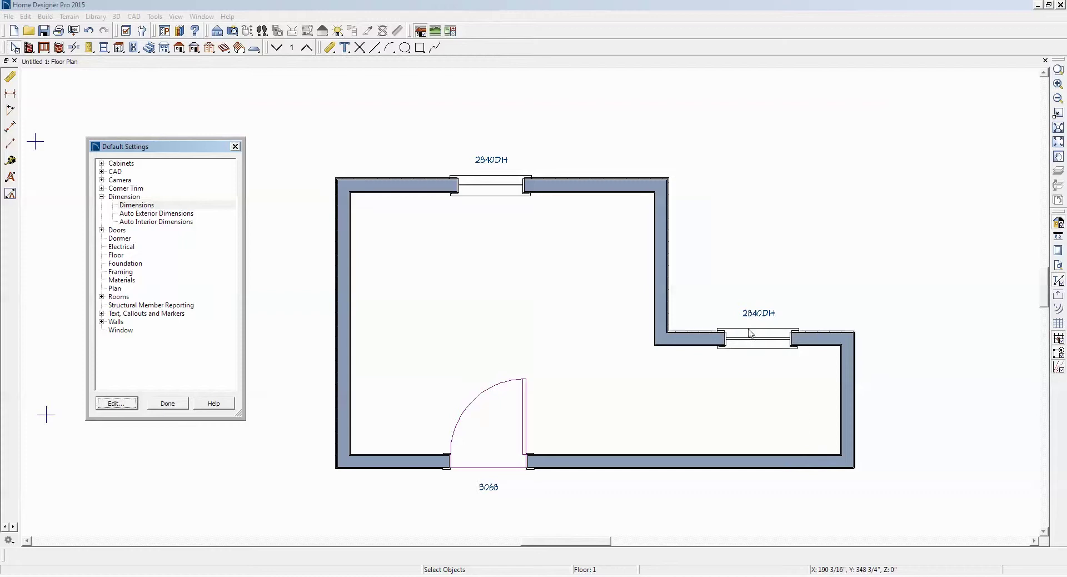
left_click(181, 404)
Draw a horizontal manual dimension across the main room between the outer surfaces of its side walls, about 13'-2 7/8"
scroll(428, 317, "down", 3)
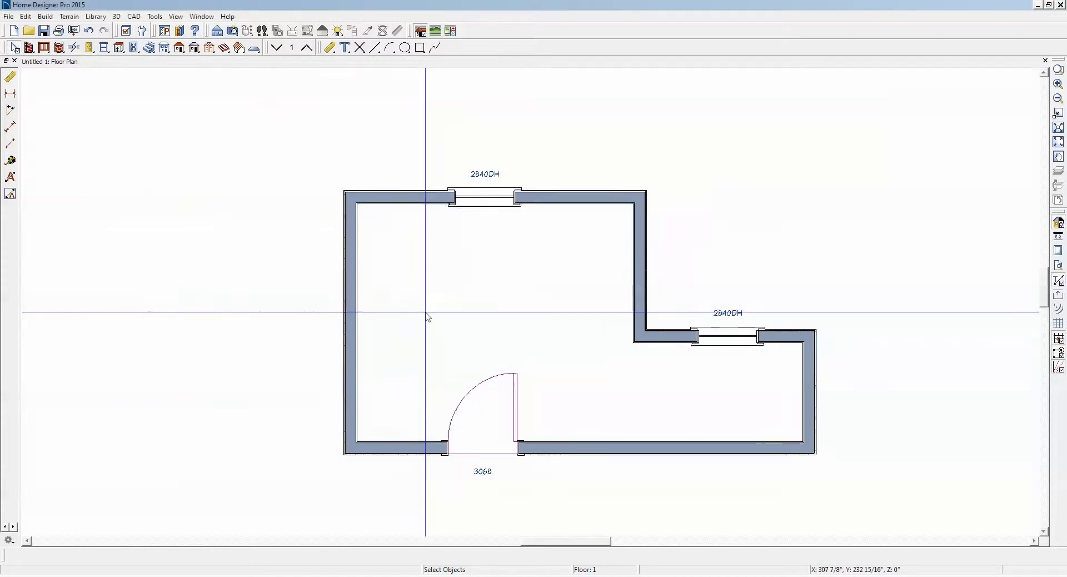
left_click(10, 96)
left_click_drag(305, 248, 696, 248)
Move both ends of the manual dimension from the outer to the inner wall surfaces so it spans 12'-1"
scroll(374, 279, "up", 4)
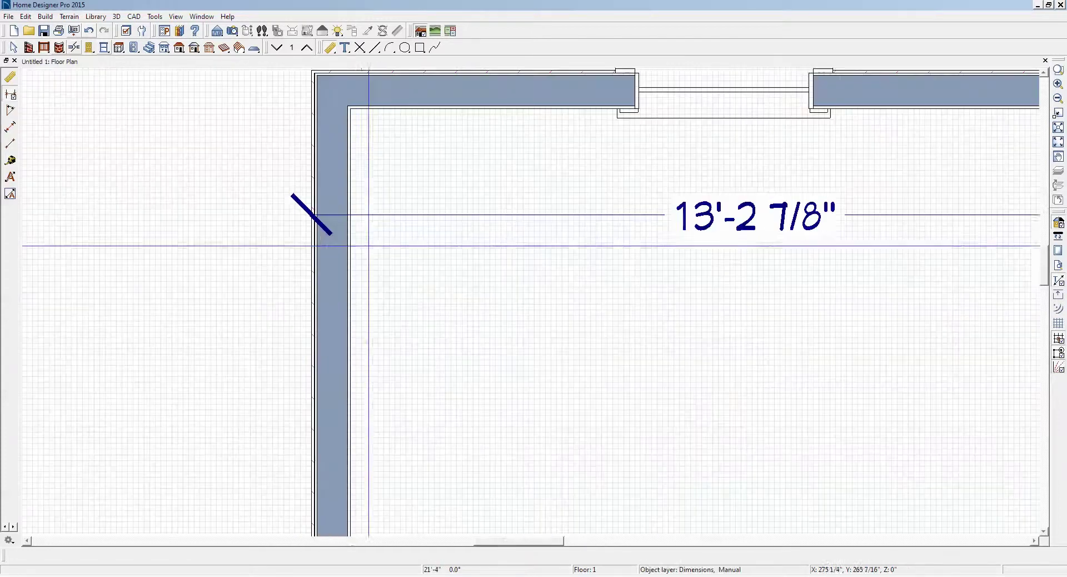
left_click(325, 216)
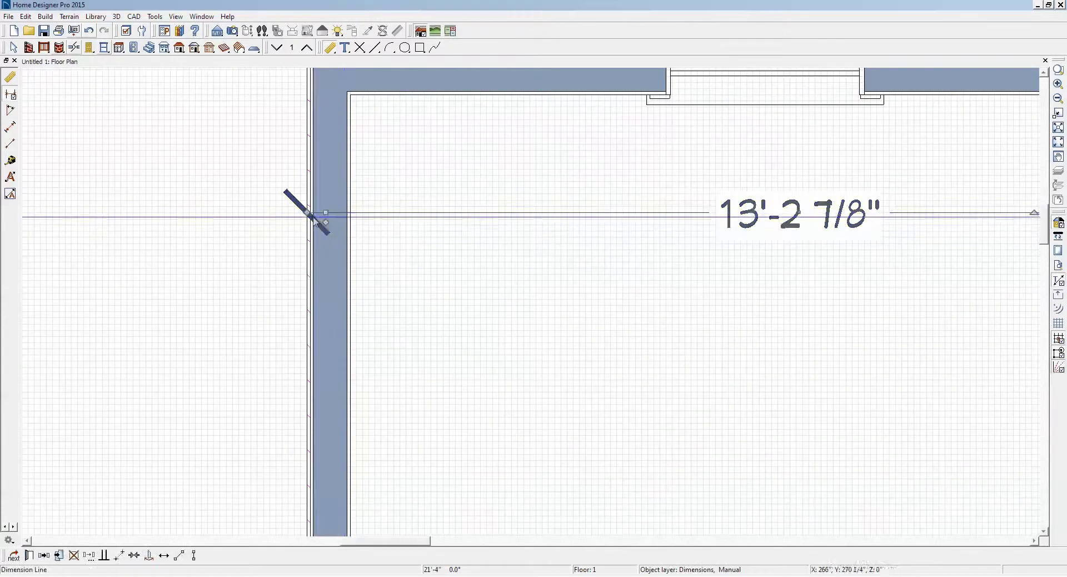
left_click_drag(310, 215, 359, 217)
scroll(359, 218, "down", 3)
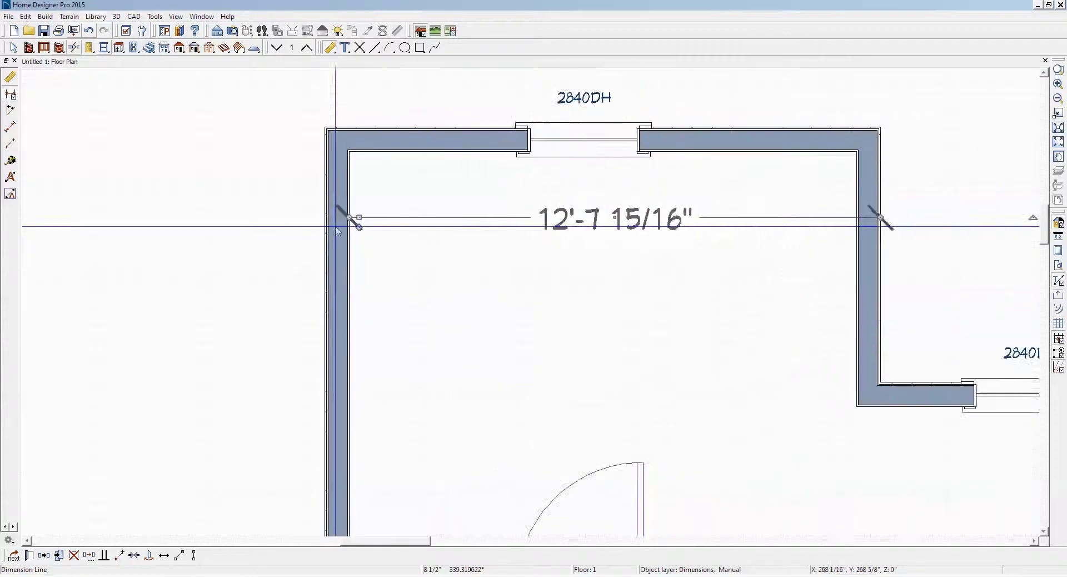
scroll(706, 237, "up", 3)
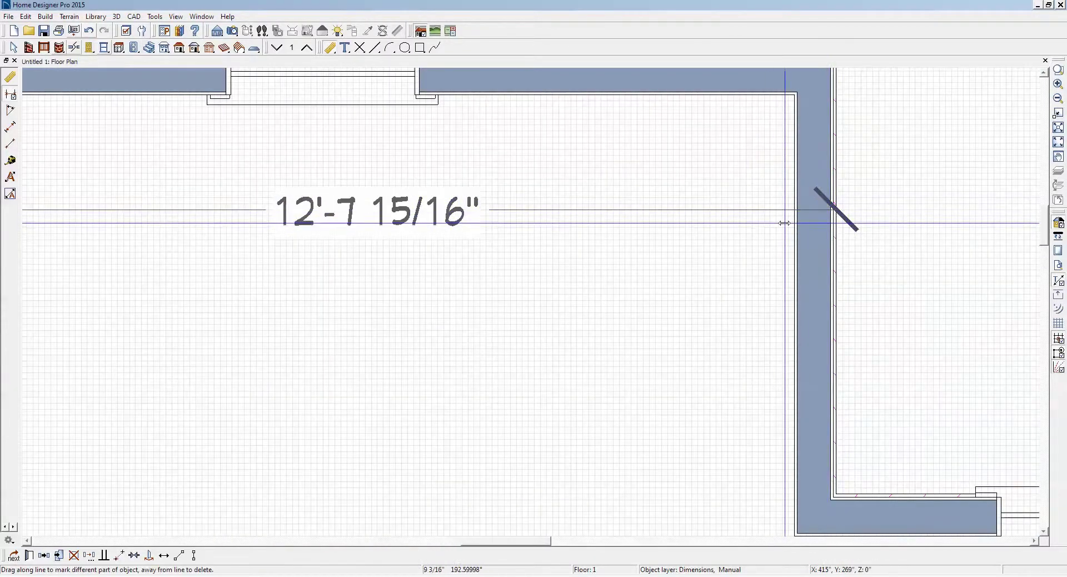
left_click_drag(788, 222, 789, 222)
scroll(783, 234, "down", 3)
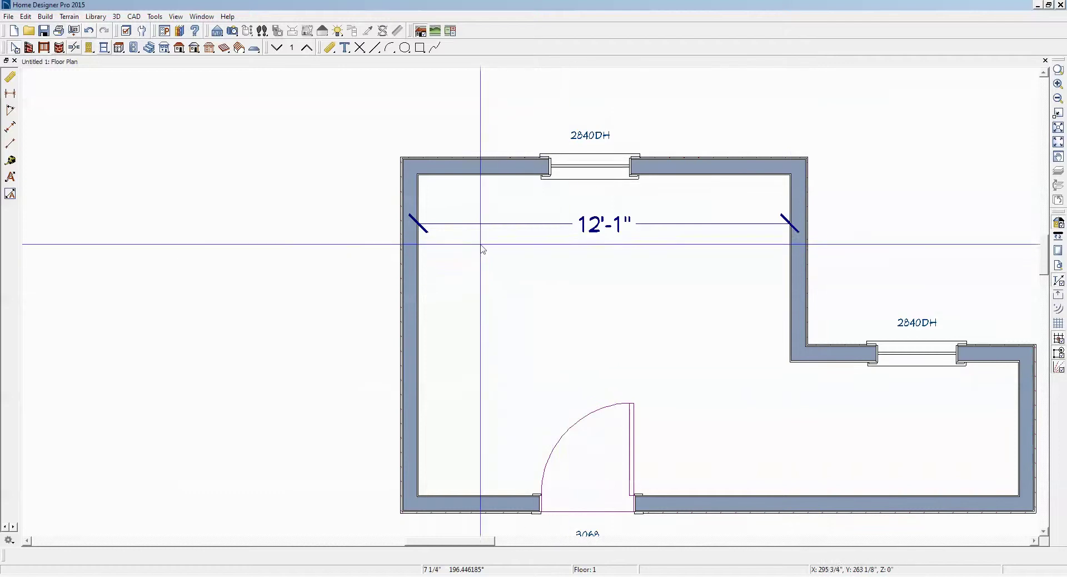
Move both ends of the manual dimension from the inner wall surfaces to the walls' main layers so it spans 12'-2"
scroll(441, 234, "up", 4)
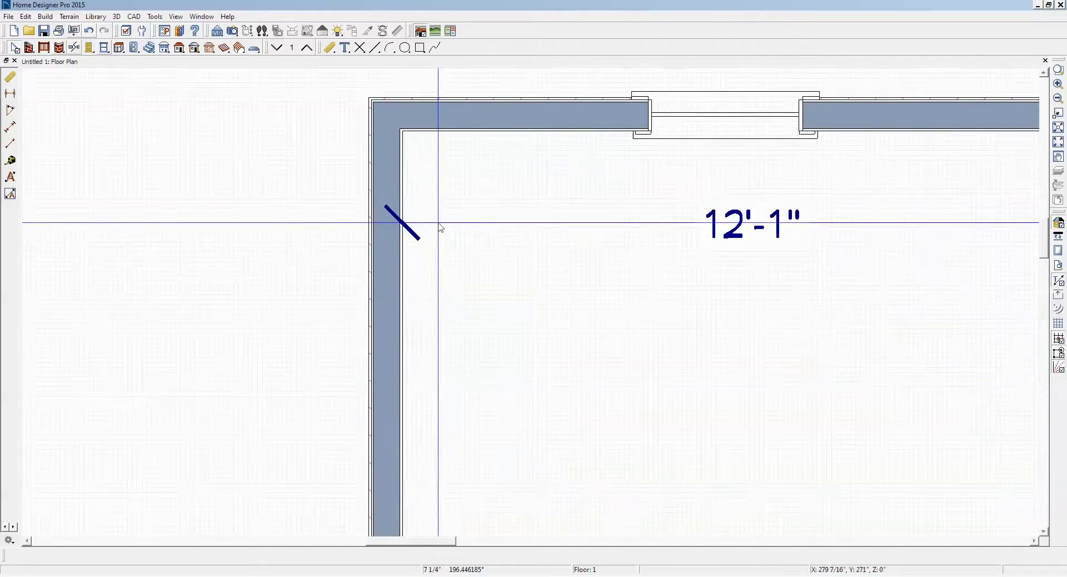
left_click(435, 224)
left_click_drag(400, 221, 393, 219)
scroll(478, 265, "down", 2)
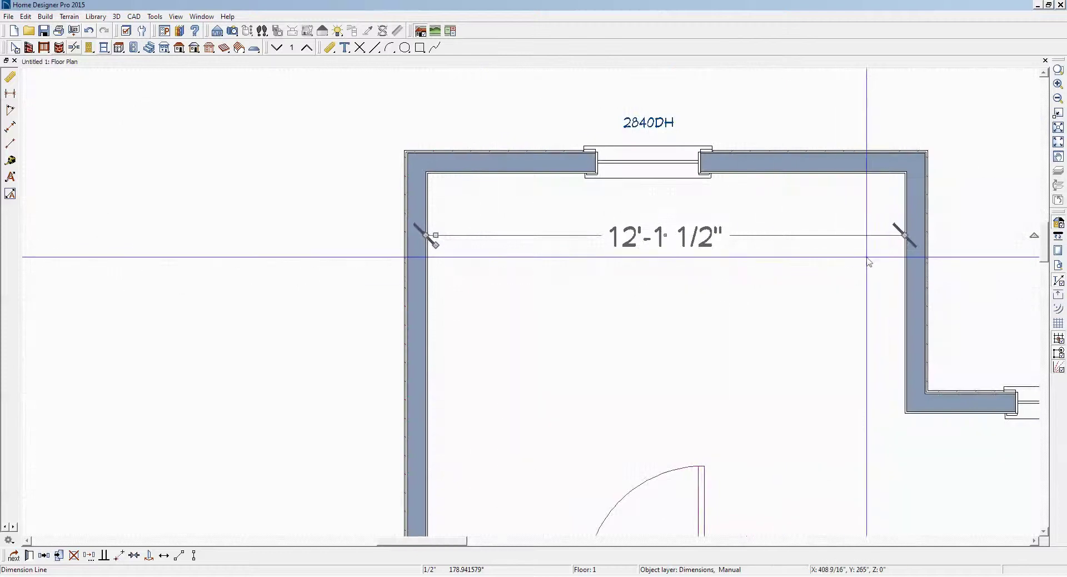
scroll(889, 246, "up", 2)
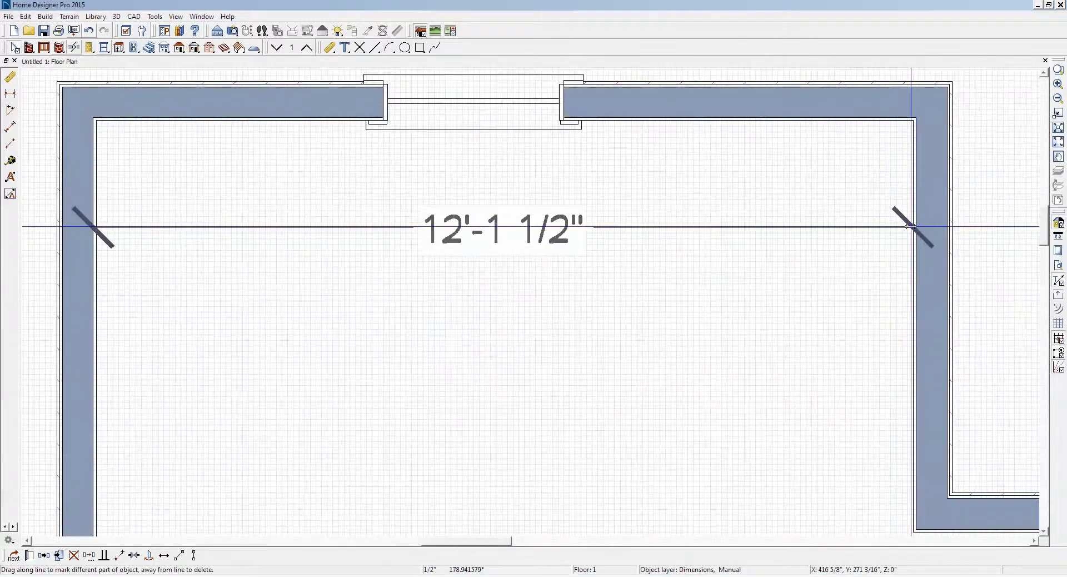
left_click_drag(912, 226, 918, 227)
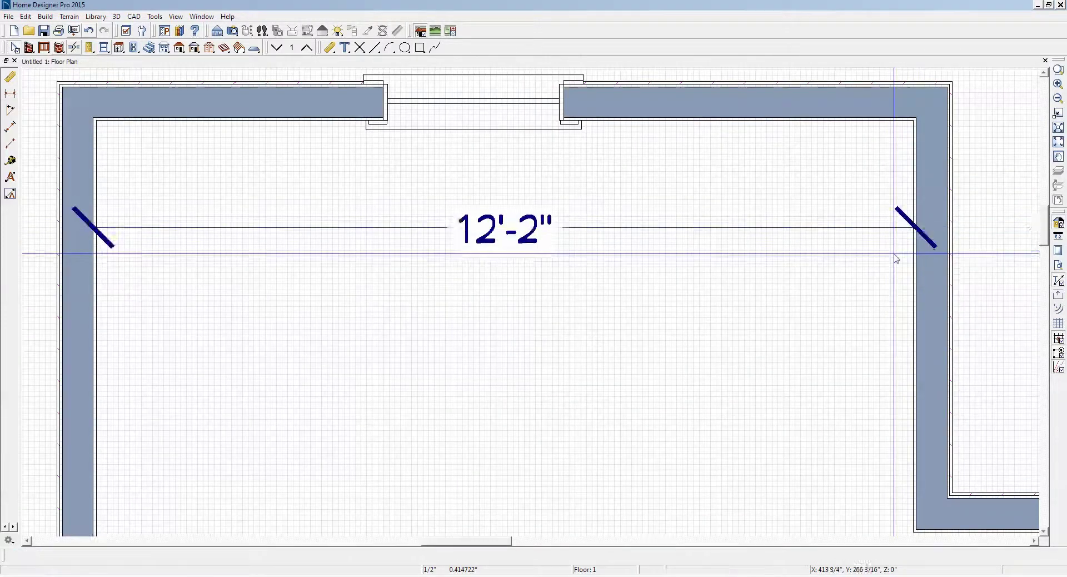
Add a horizontal Interior Dimension of about 12'-1" below the manual one and a vertical one of about 10'-5" across the main room
scroll(896, 258, "down", 1)
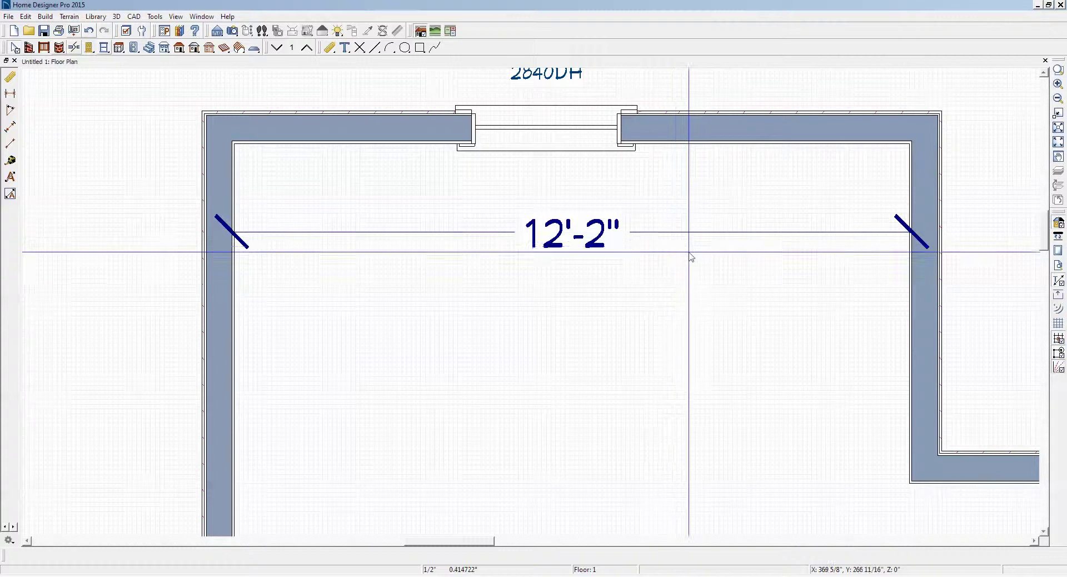
scroll(678, 250, "down", 2)
scroll(685, 259, "down", 1)
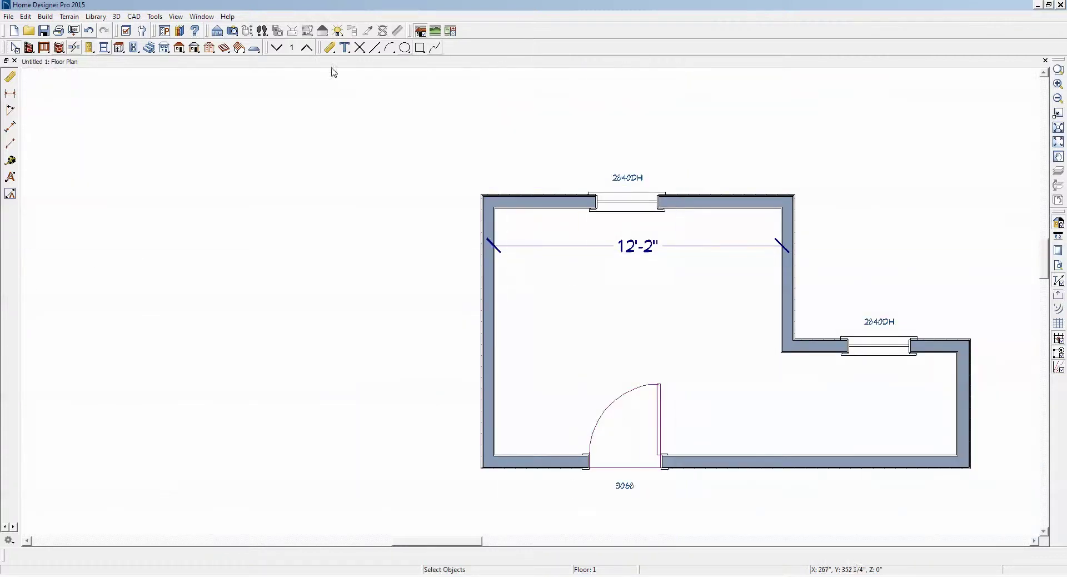
left_click(10, 130)
scroll(280, 229, "up", 1)
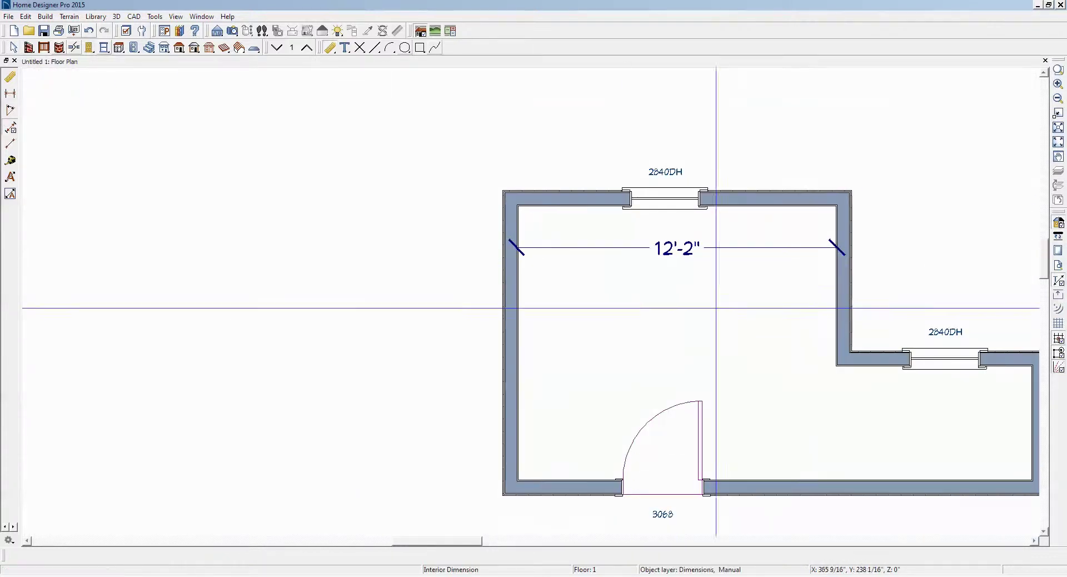
left_click(453, 281)
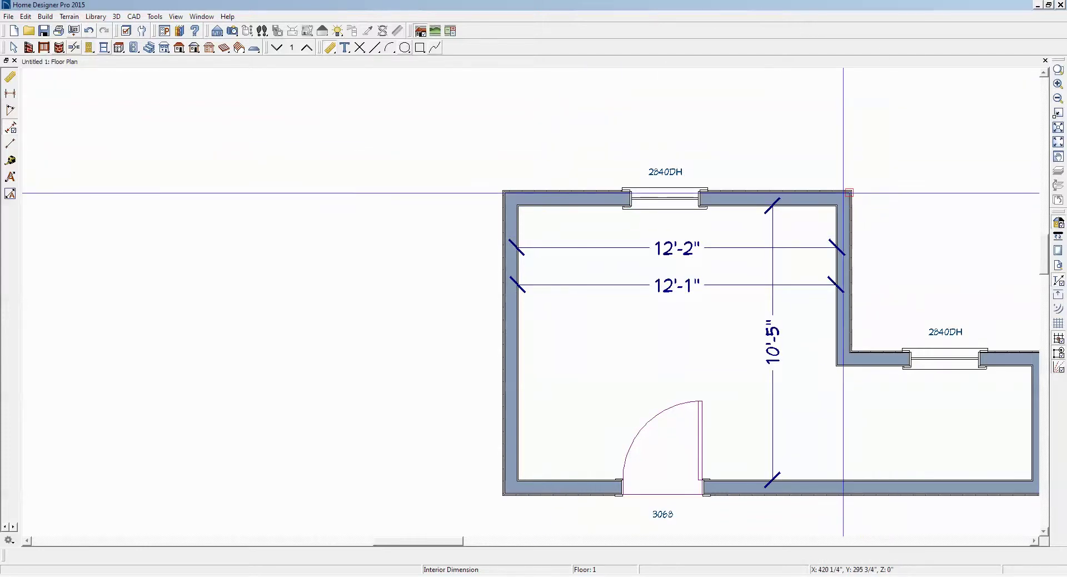
Make the vertical interior dimension also locate the inner corner of the wall jog, splitting it into 6'-1" and 4'-4"
scroll(843, 193, "down", 1)
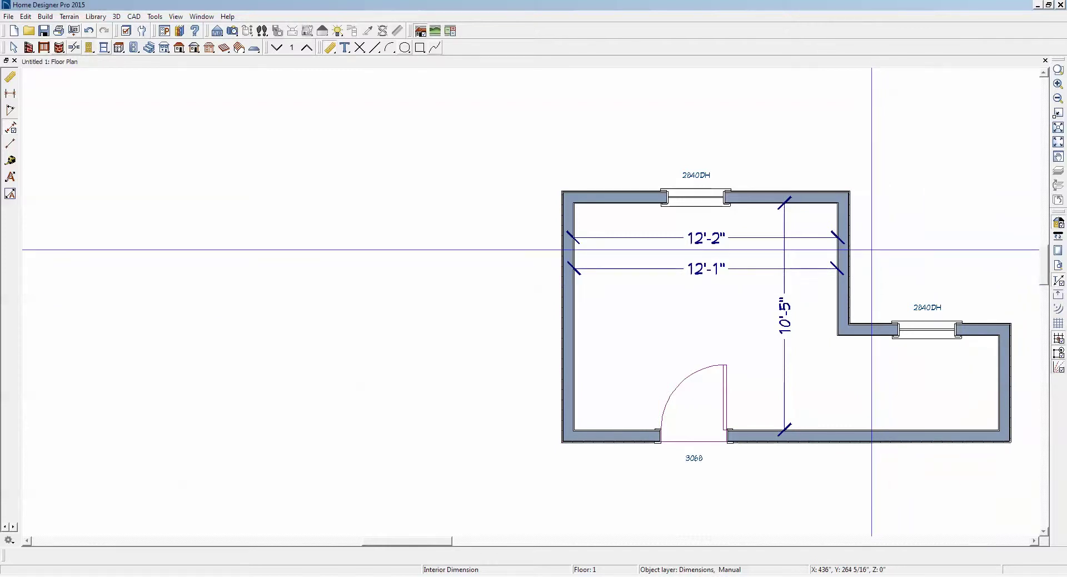
scroll(864, 250, "down", 1)
key("space")
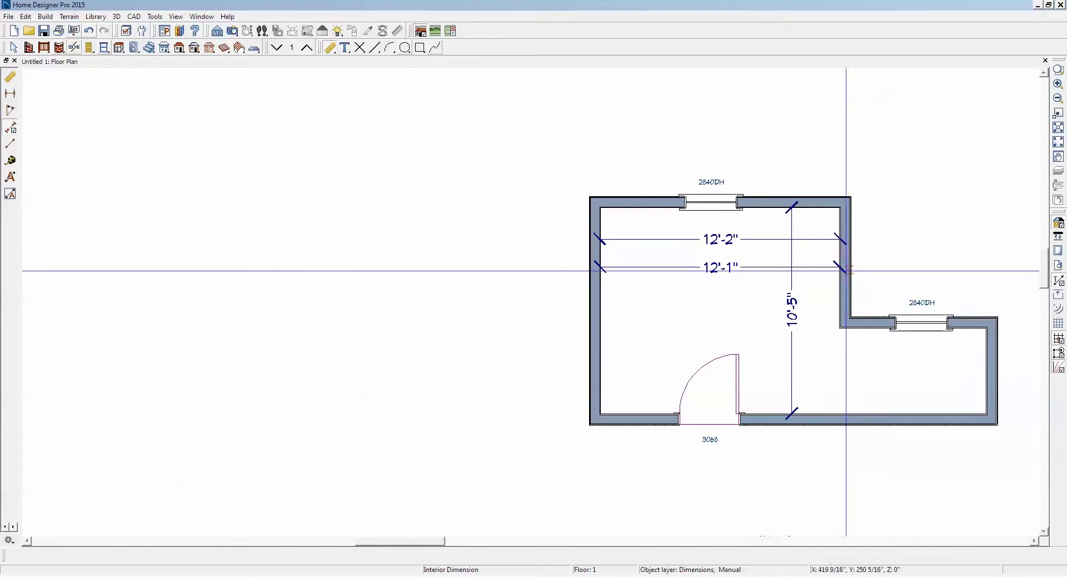
left_click(795, 355)
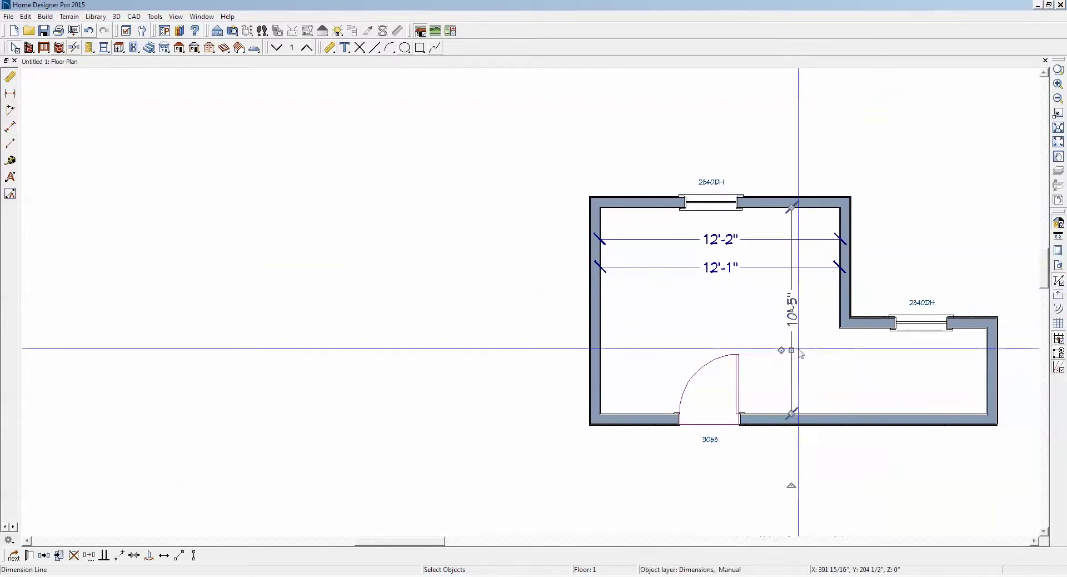
scroll(789, 354, "up", 1)
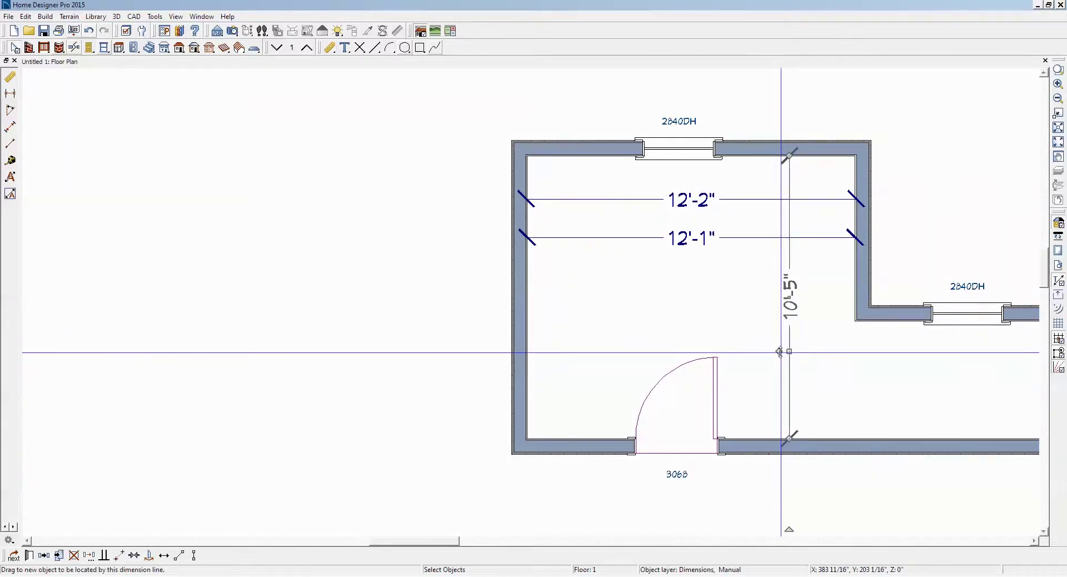
left_click_drag(779, 351, 855, 320)
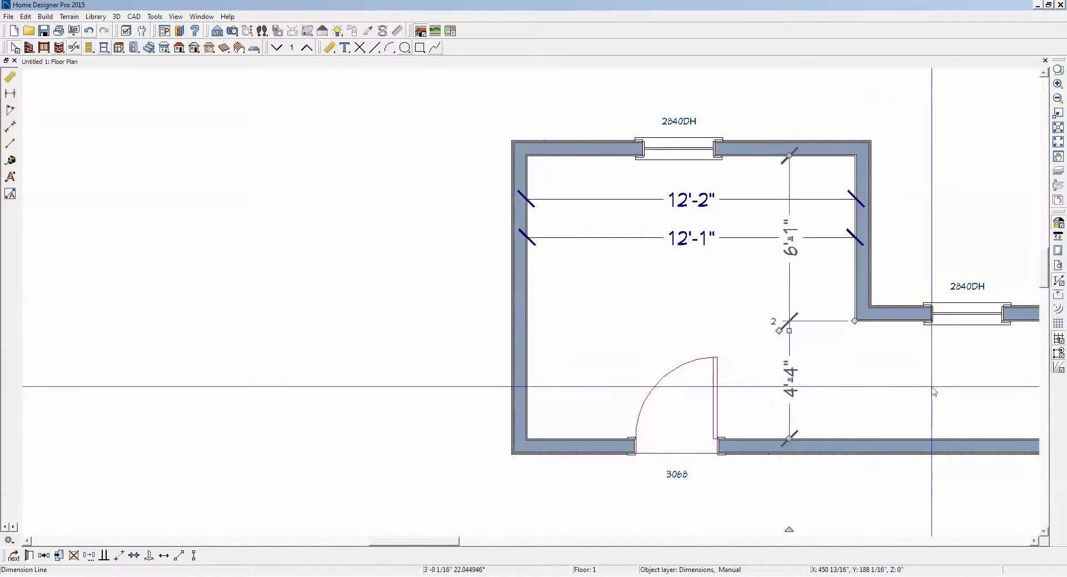
mouse_move(786, 365)
left_mouse_down()
mouse_move(847, 368)
mouse_move(731, 373)
mouse_move(819, 373)
mouse_move(787, 369)
left_mouse_up()
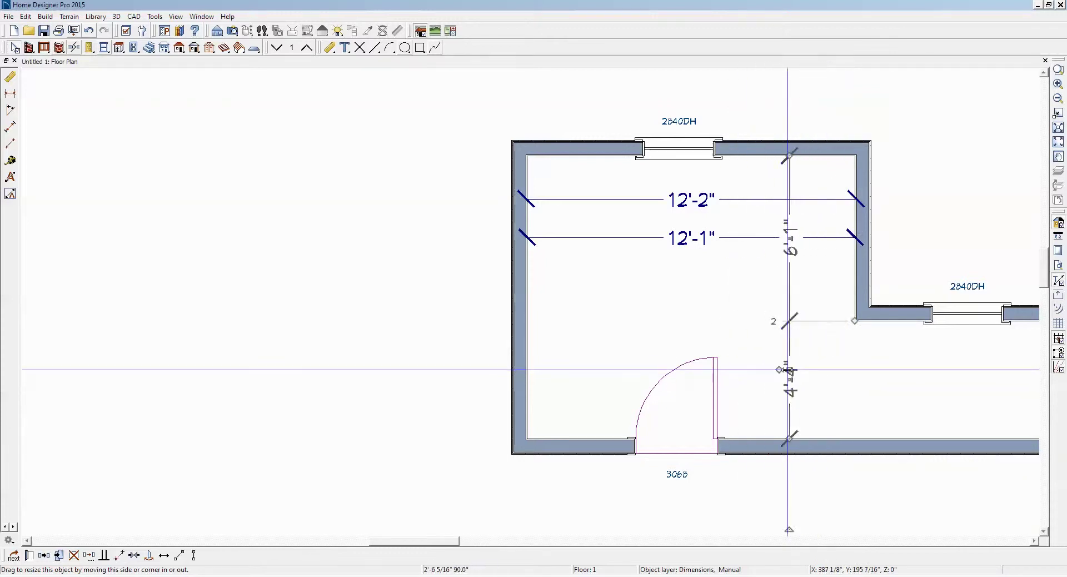
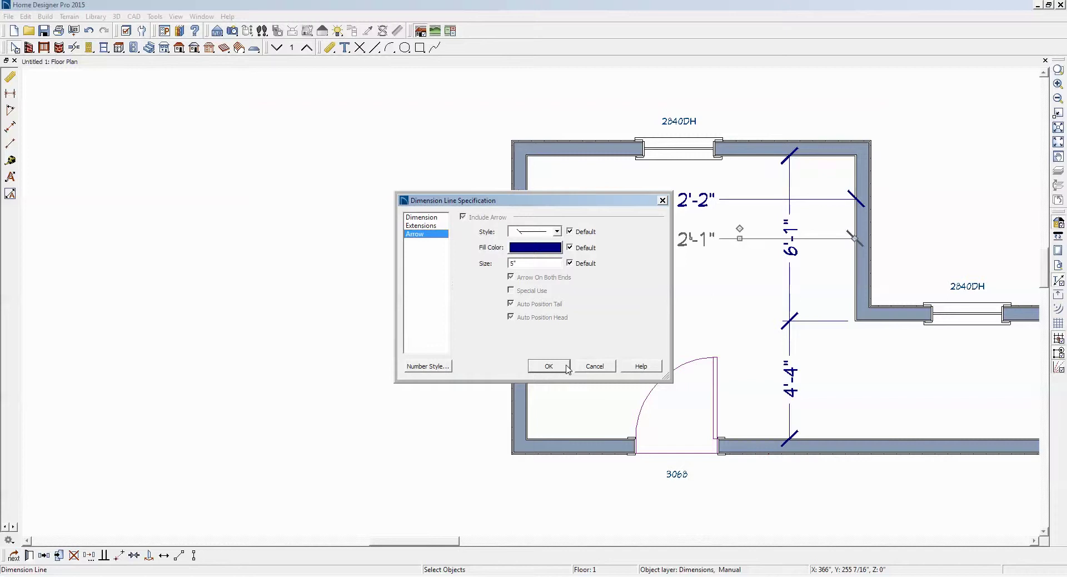
Leave the Dimension Line Specification of the horizontal interior dimension without changes and deselect the dimension
left_click(594, 367)
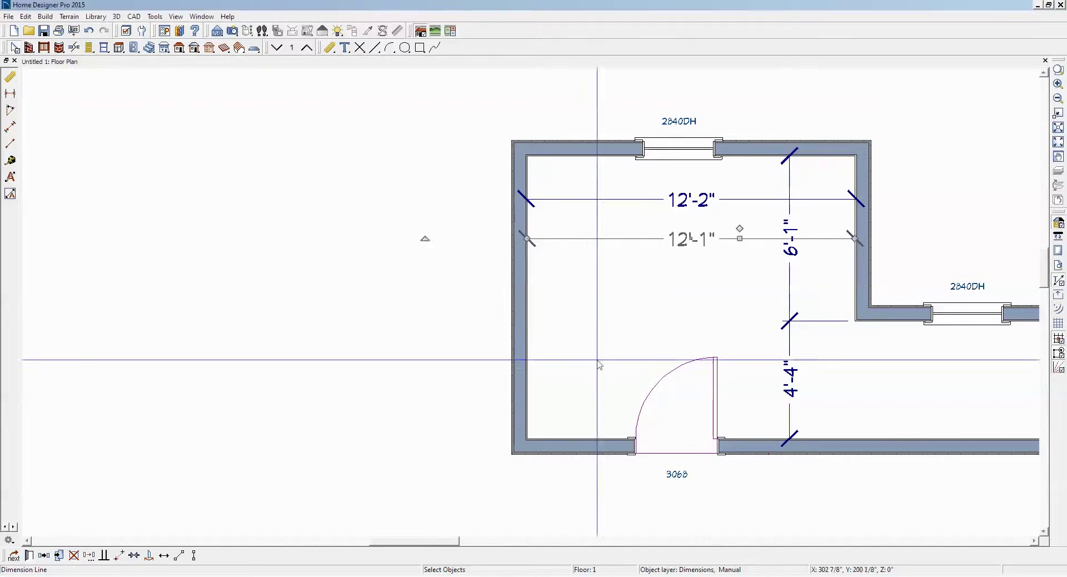
left_click(656, 312)
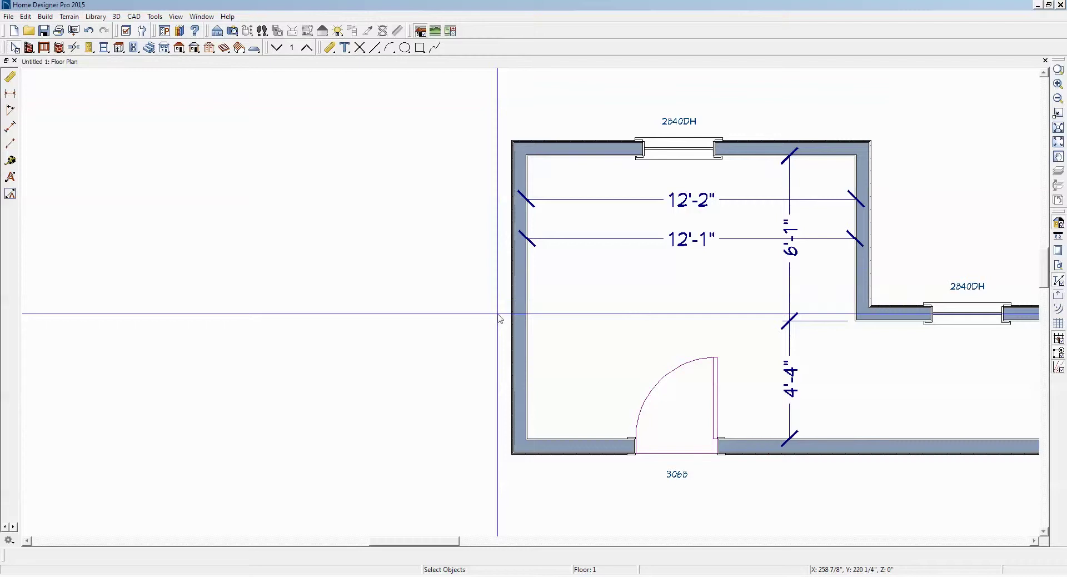
Review the Setup and Format settings of the plan's Dimension Defaults and close the default settings without changes
left_click(26, 16)
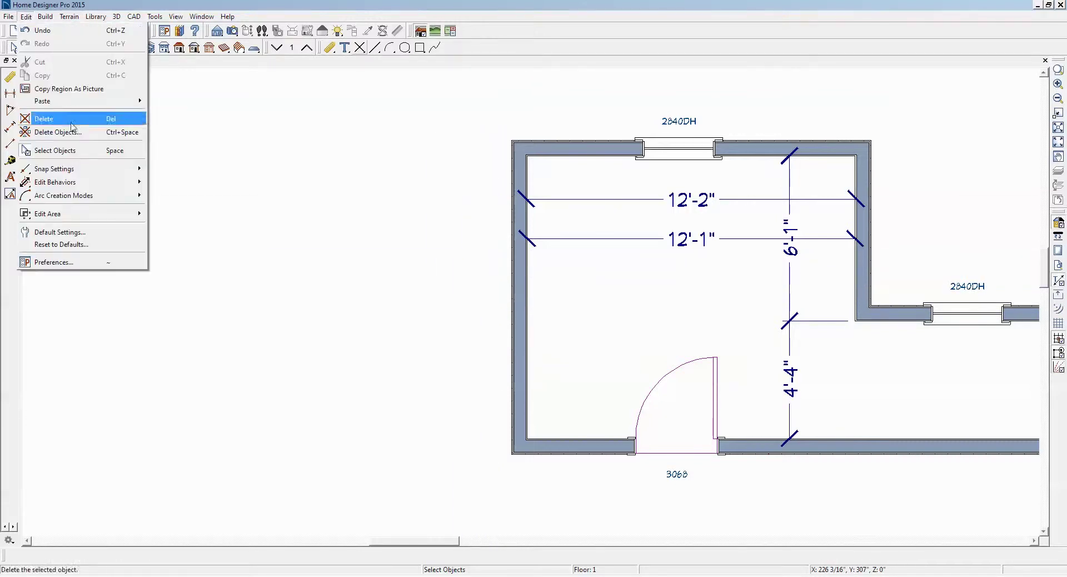
left_click(81, 233)
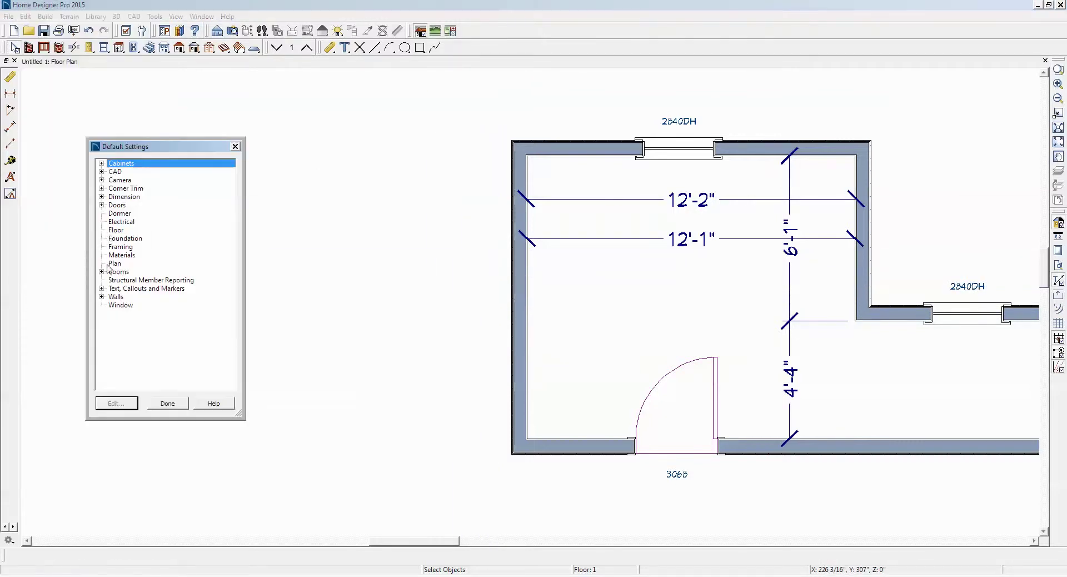
left_click(101, 196)
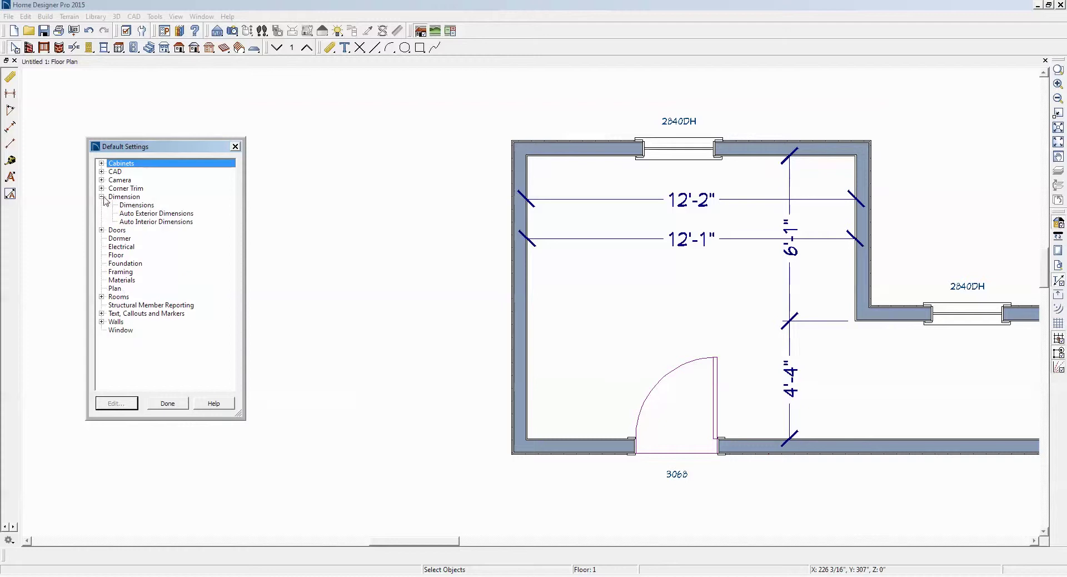
left_click(130, 205)
left_click(116, 404)
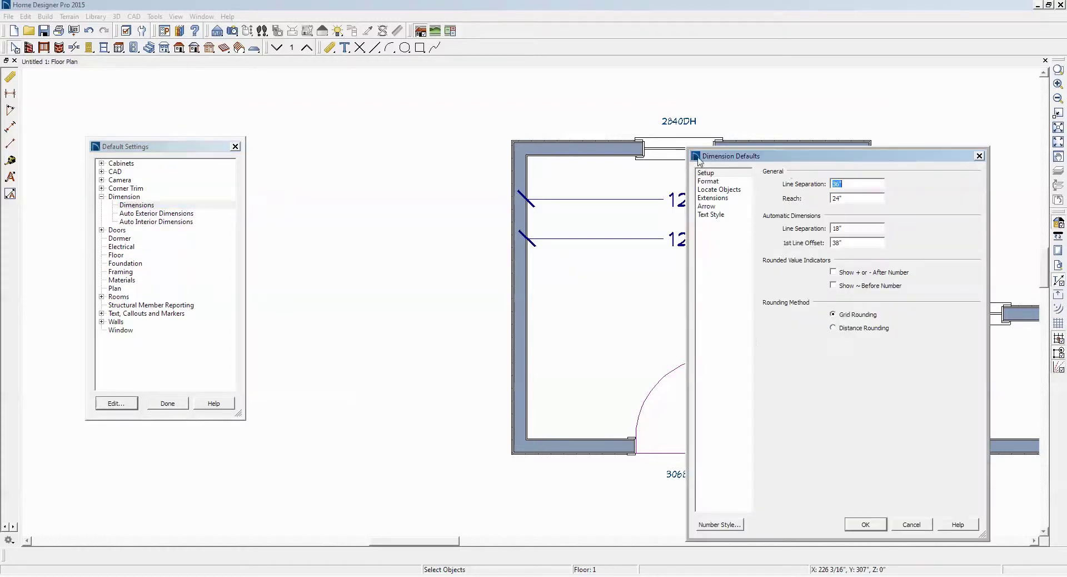
left_click_drag(786, 166, 398, 147)
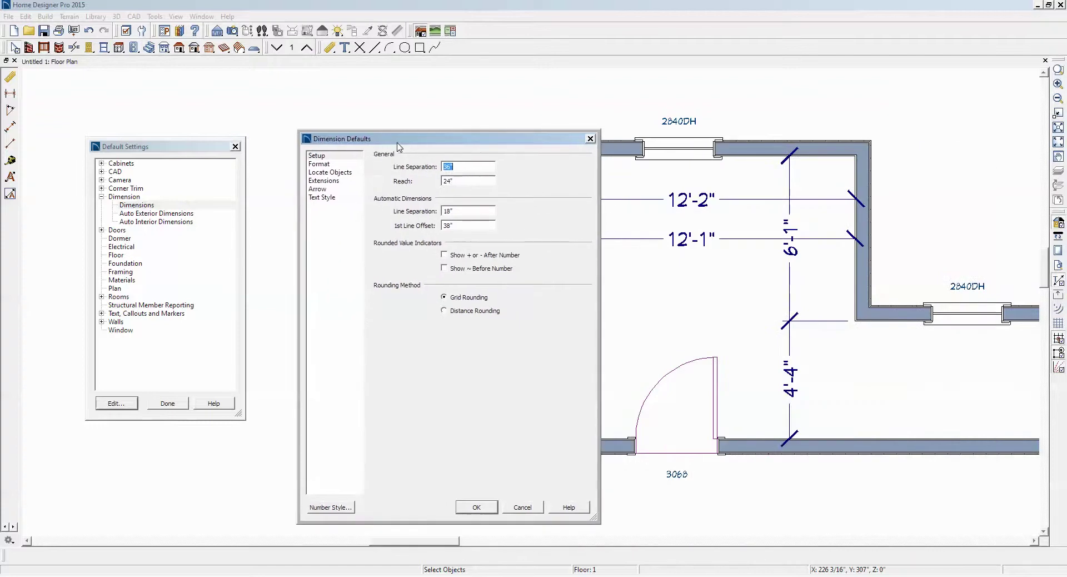
left_click(329, 165)
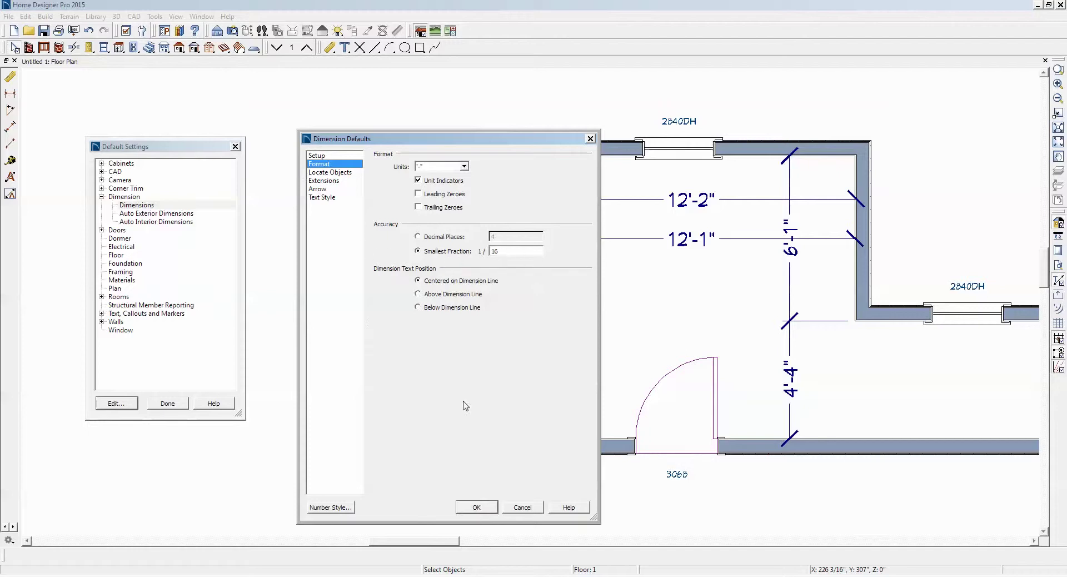
left_click(528, 509)
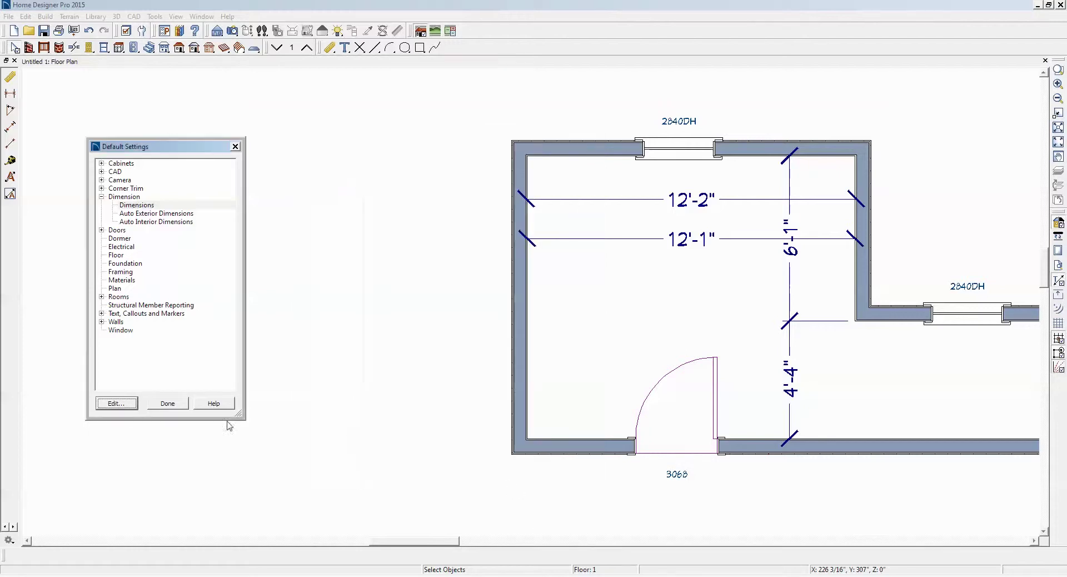
left_click(167, 403)
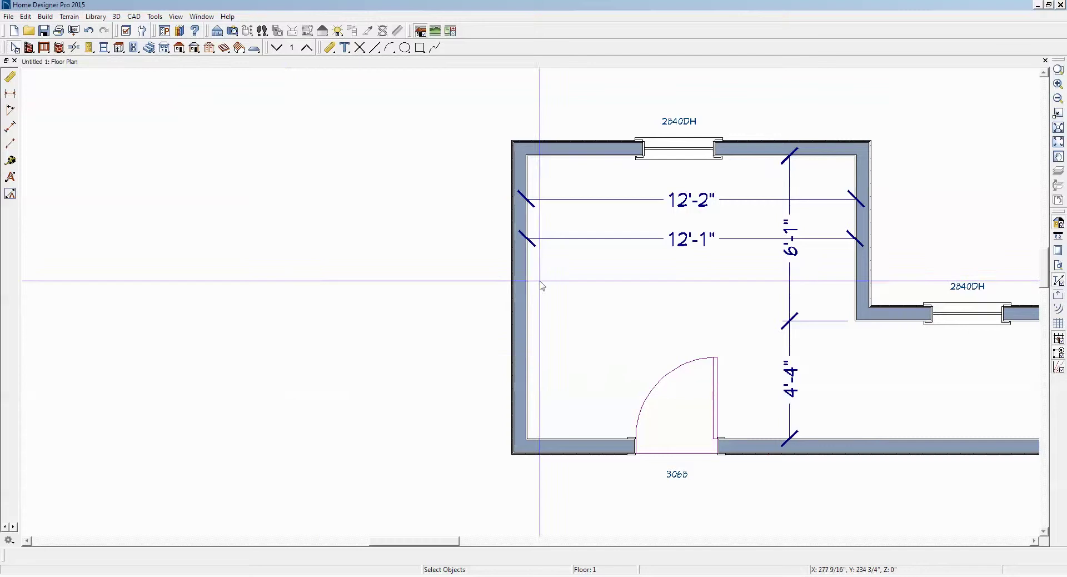
Move the main room's left exterior wall outward so the manual dimension spans 12'-8 3/8"
left_click(522, 275)
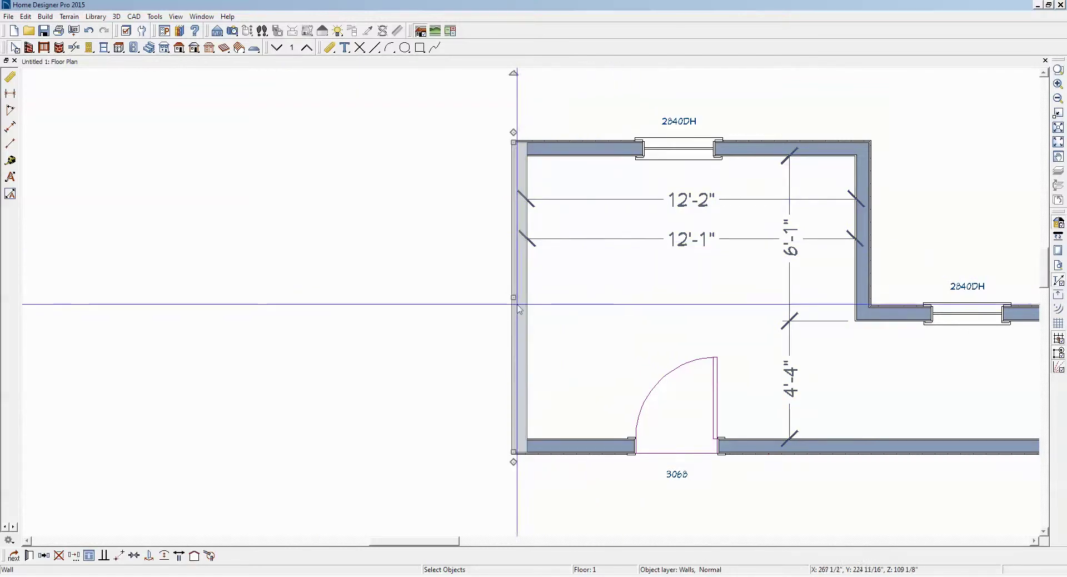
left_click_drag(515, 297, 500, 297)
key("Escape")
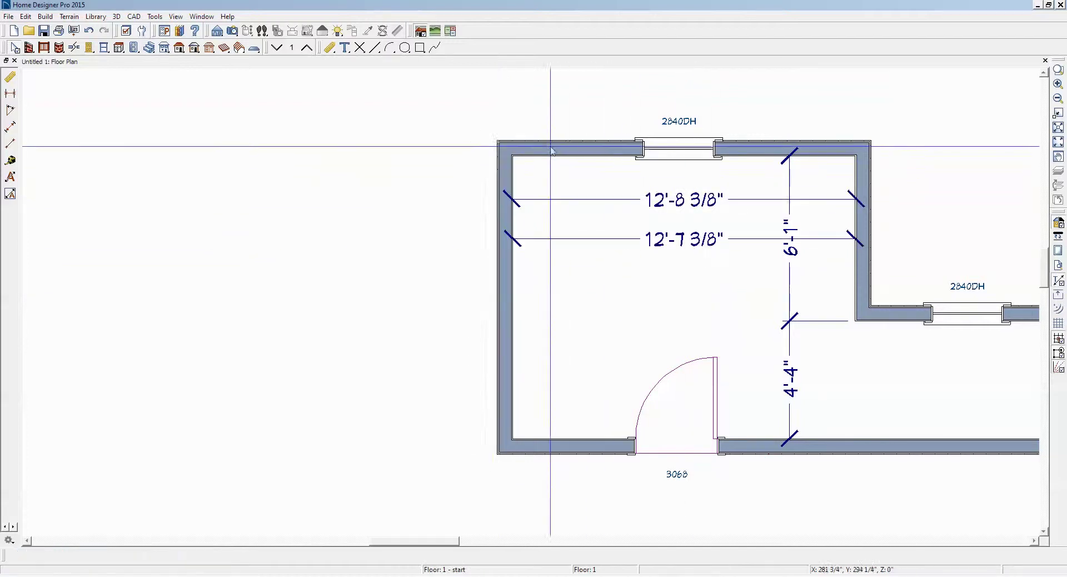
Relocate the left exterior wall by setting the lower horizontal dimension to 12'-7", and undo that wall move
left_click(514, 273)
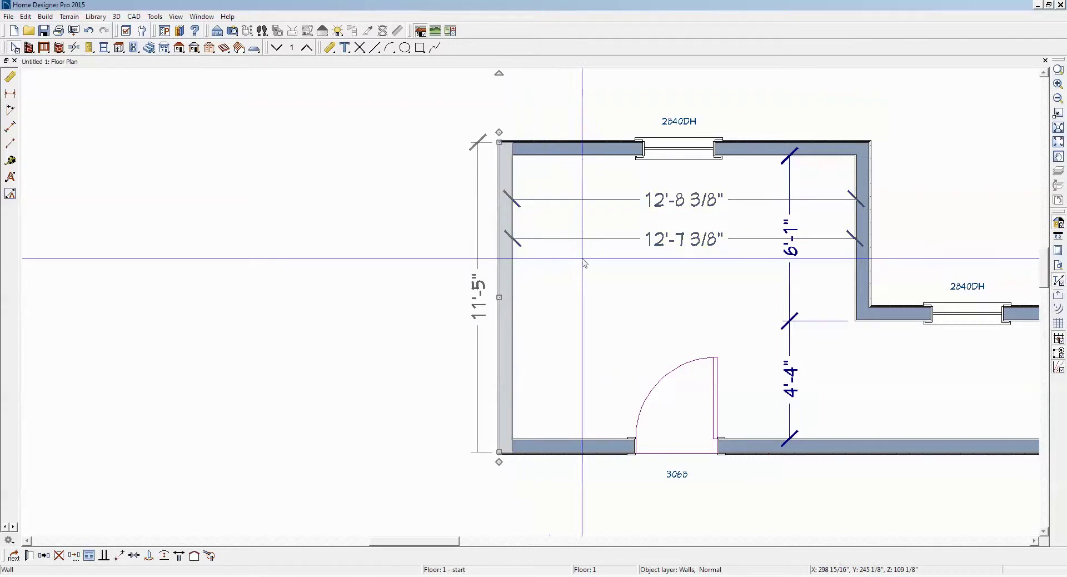
left_click(680, 236)
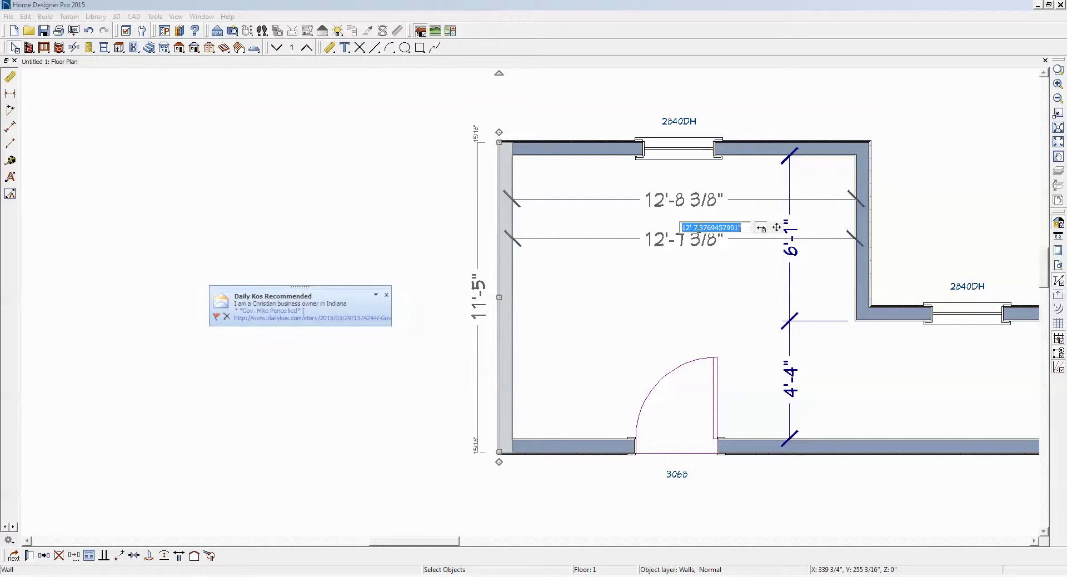
left_click_drag(697, 228, 727, 229)
key("BackSpace")
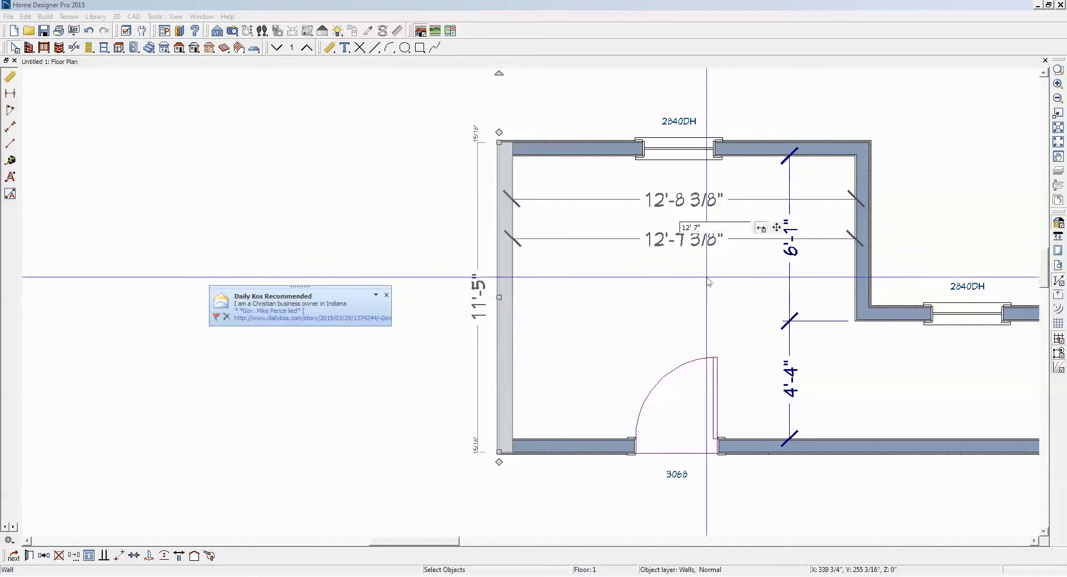
key("Return")
key("Escape")
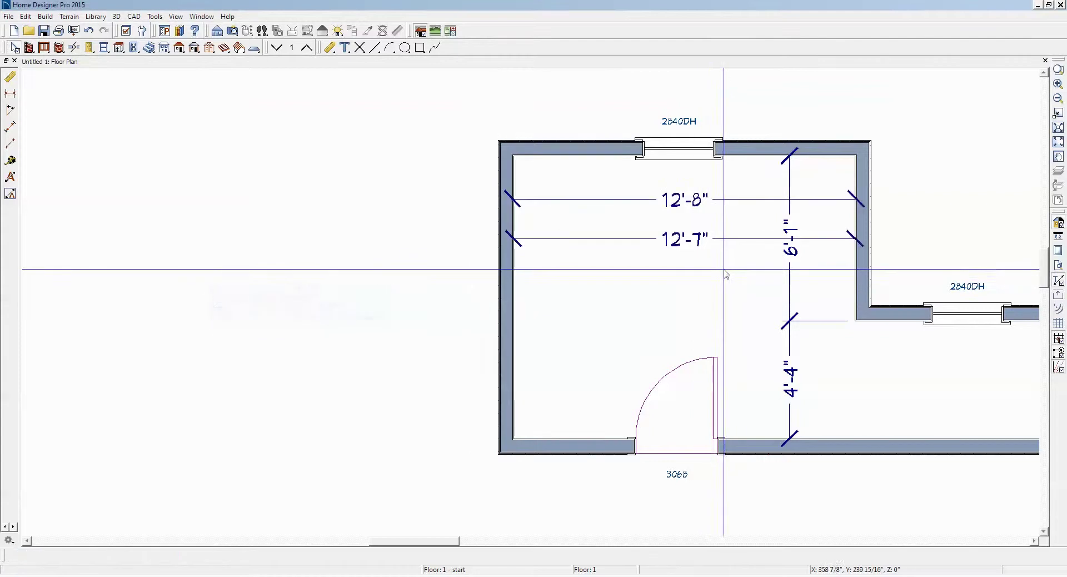
scroll(596, 310, "down", 1)
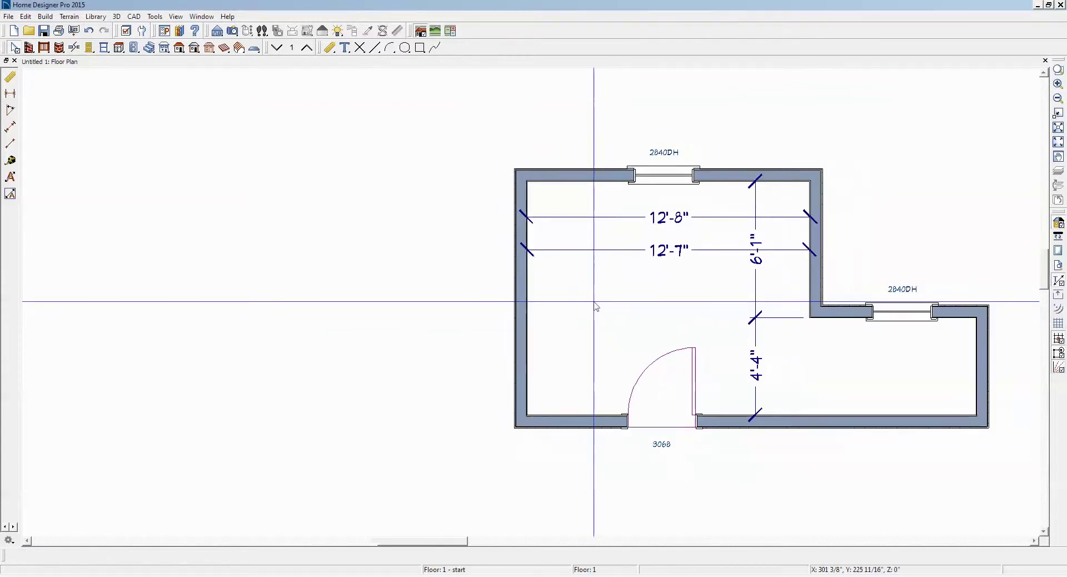
key("ctrl+z")
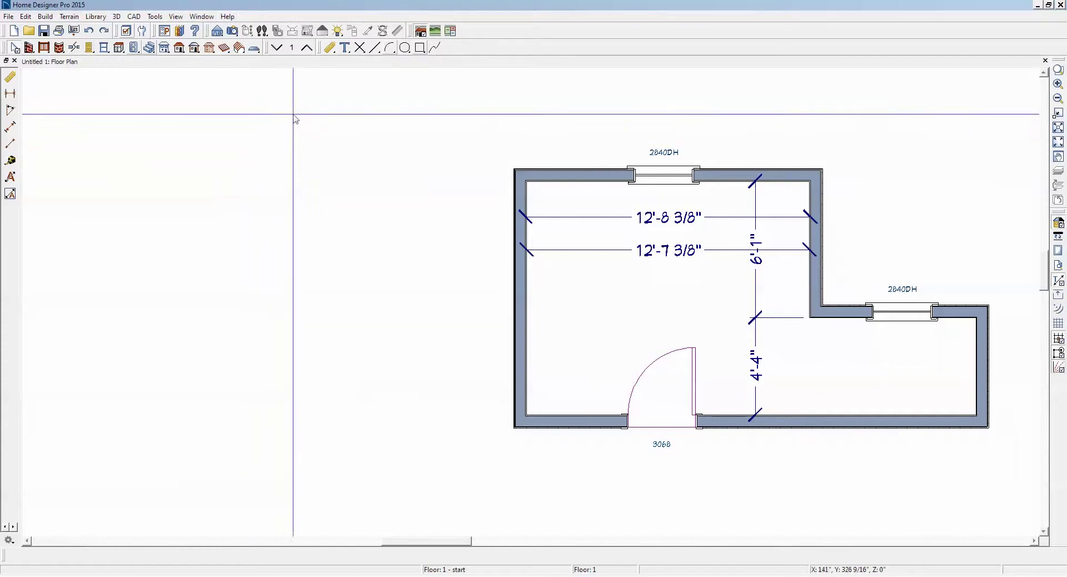
Set the smallest fraction in the Dimension Defaults format to 1/2 and examine the rounded dimensions on the plan
double_click(330, 48)
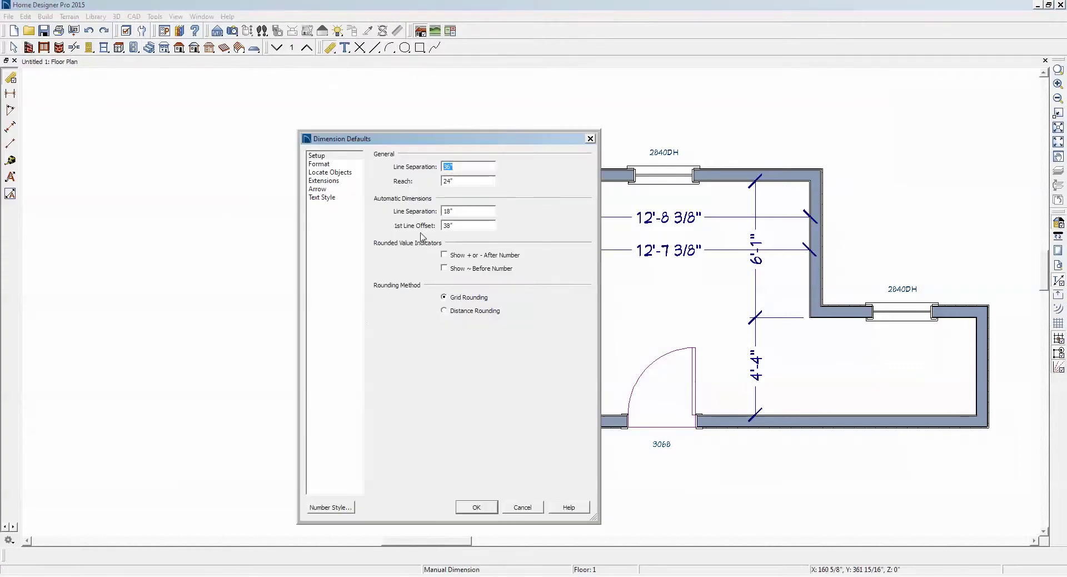
left_click(326, 164)
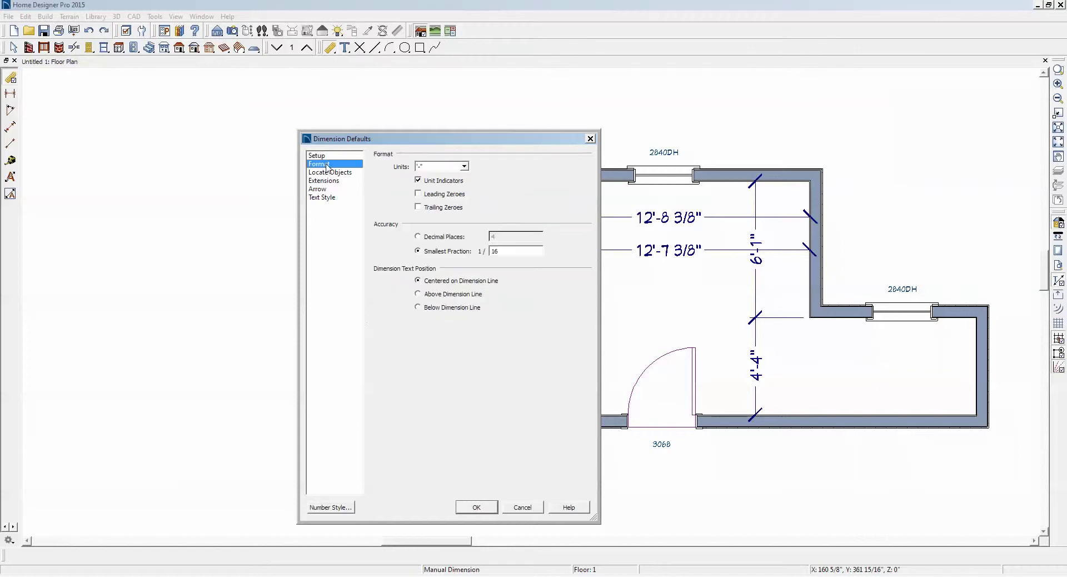
double_click(498, 251)
type("2")
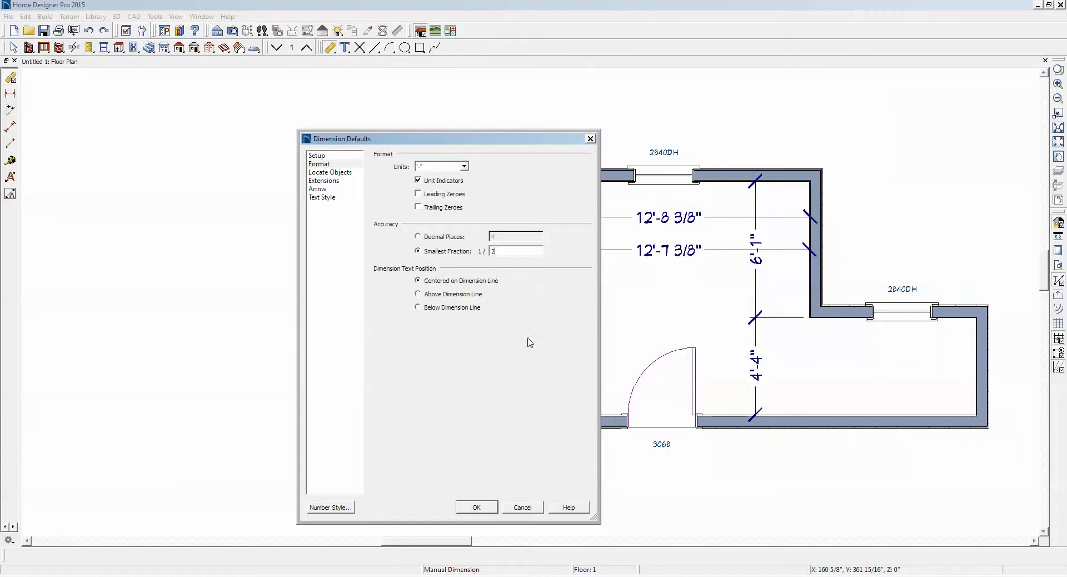
left_click(475, 506)
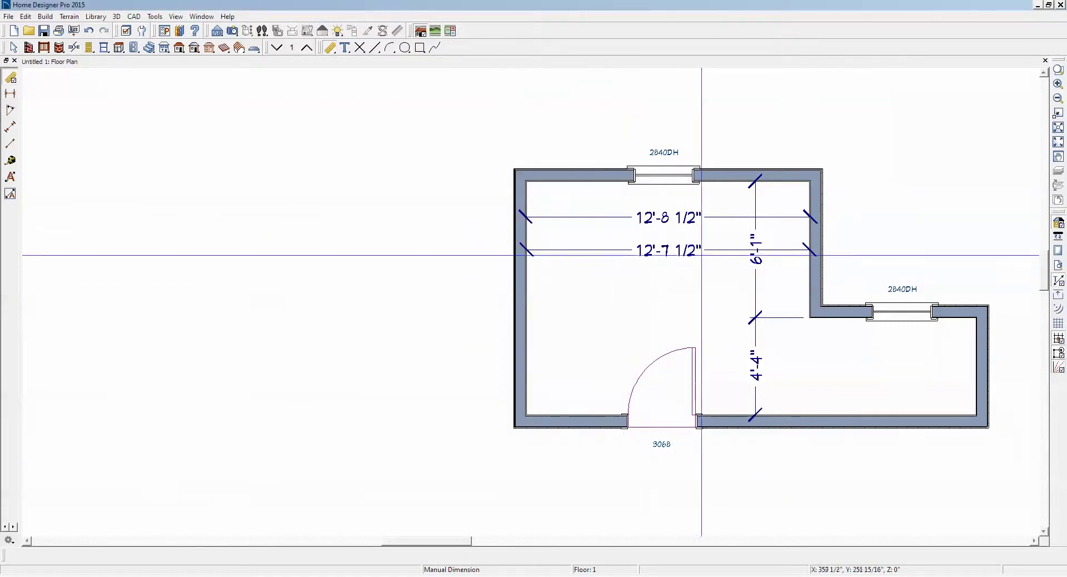
scroll(696, 229, "up", 1)
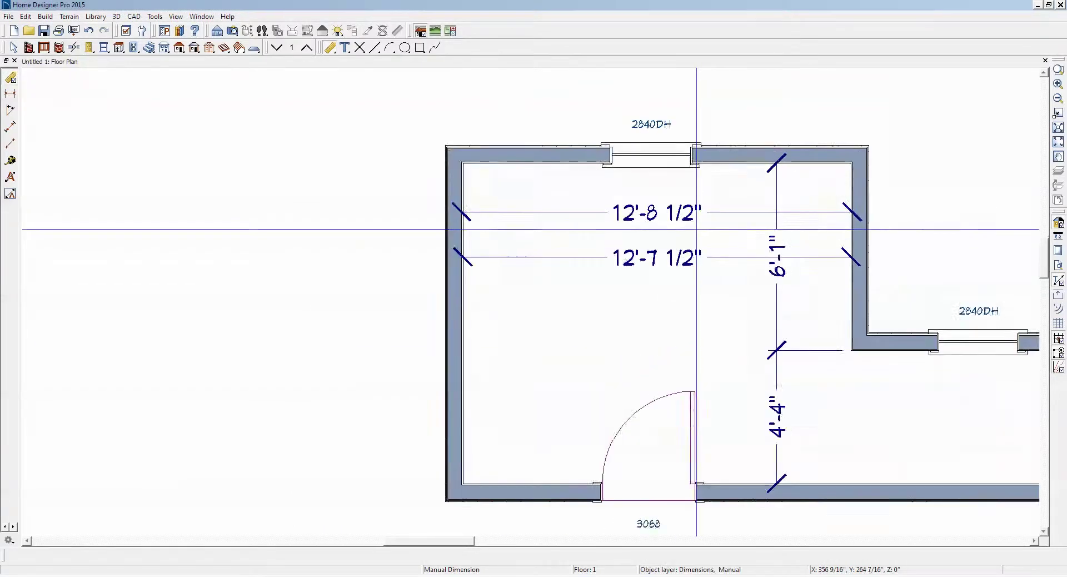
scroll(696, 229, "up", 1)
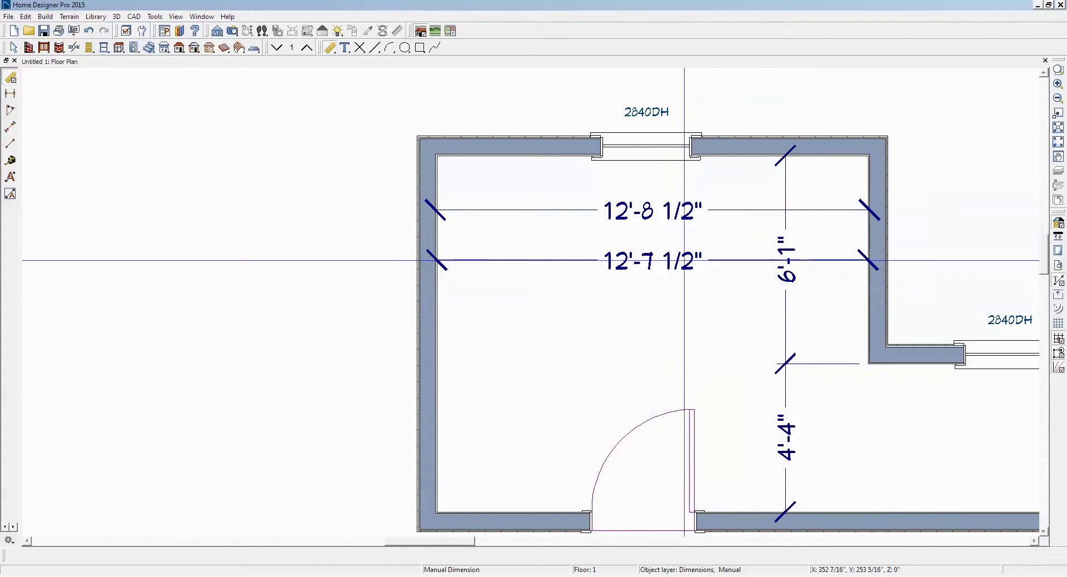
scroll(684, 259, "down", 1)
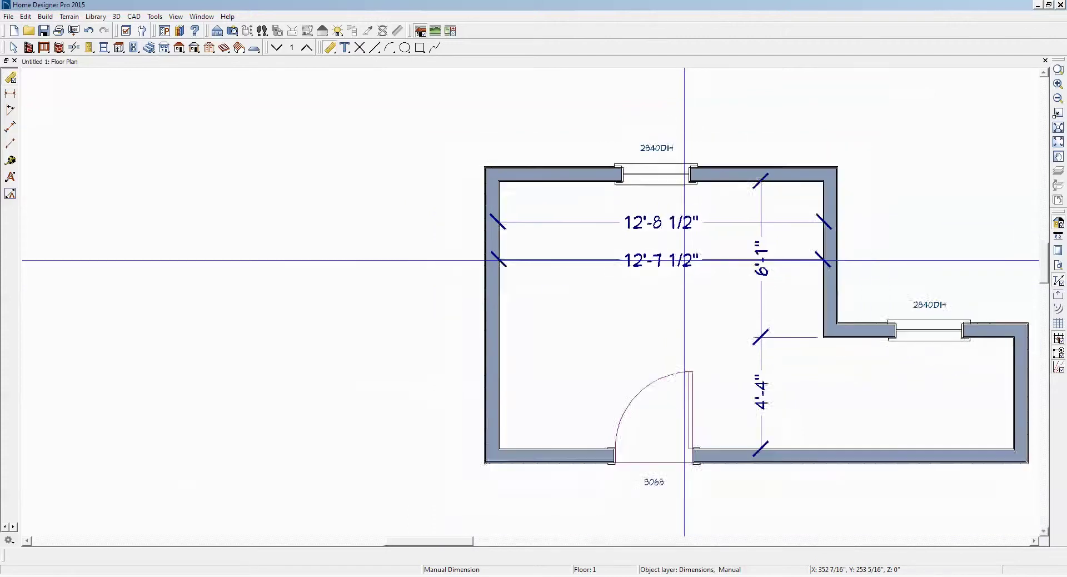
Set the smallest fraction in the Dimension Defaults format to 1/16, keeping the feet-and-inches units
double_click(333, 48)
left_click(319, 164)
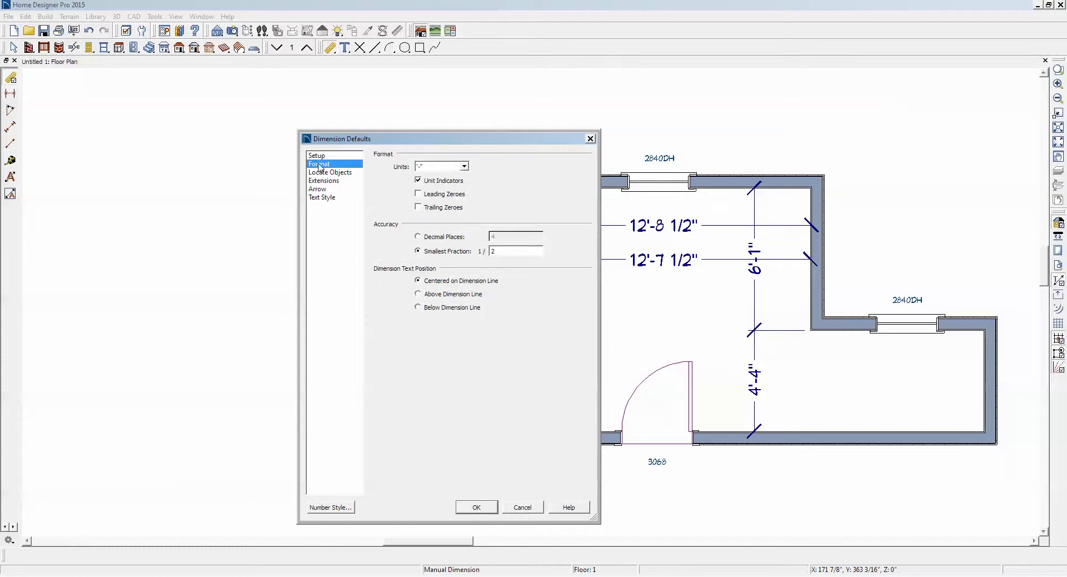
left_click(500, 251)
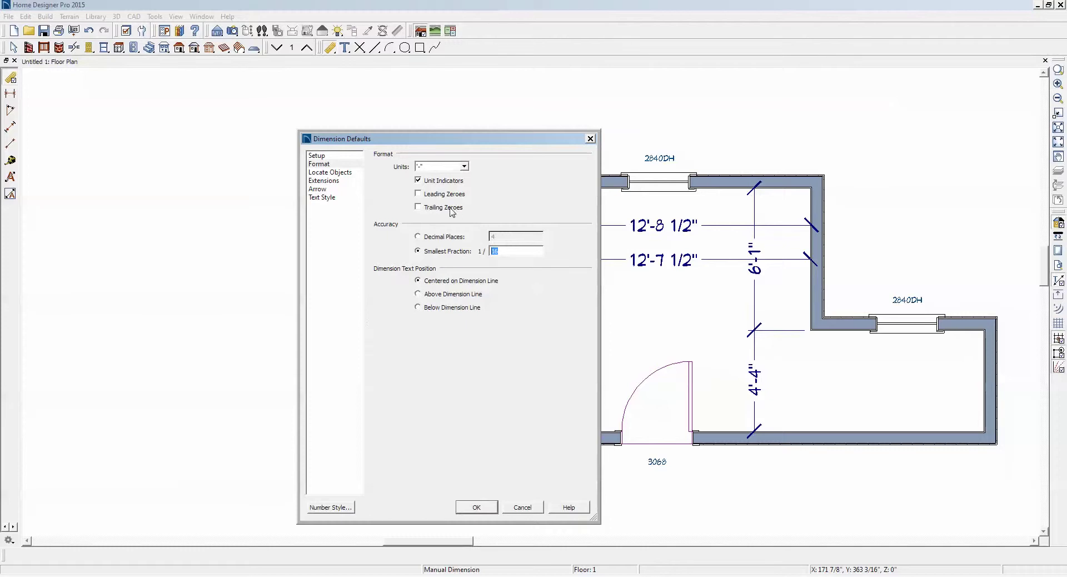
left_click(464, 166)
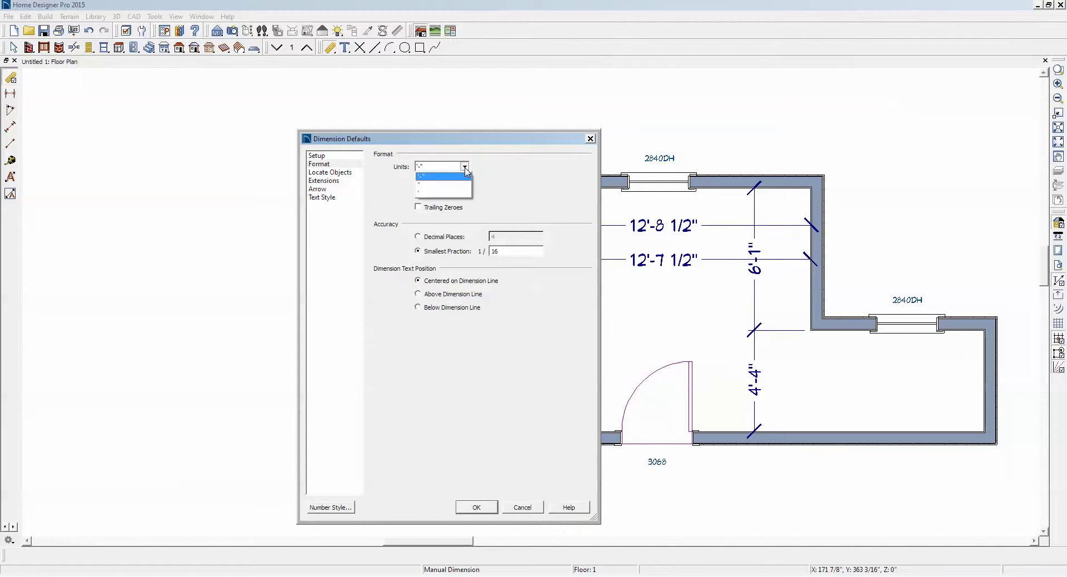
left_click(479, 166)
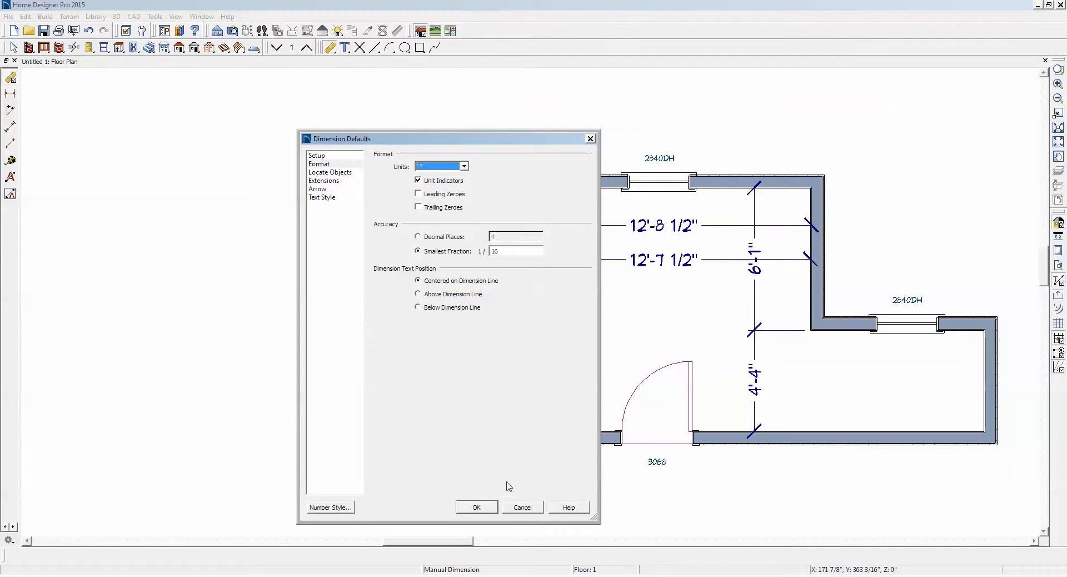
left_click(476, 507)
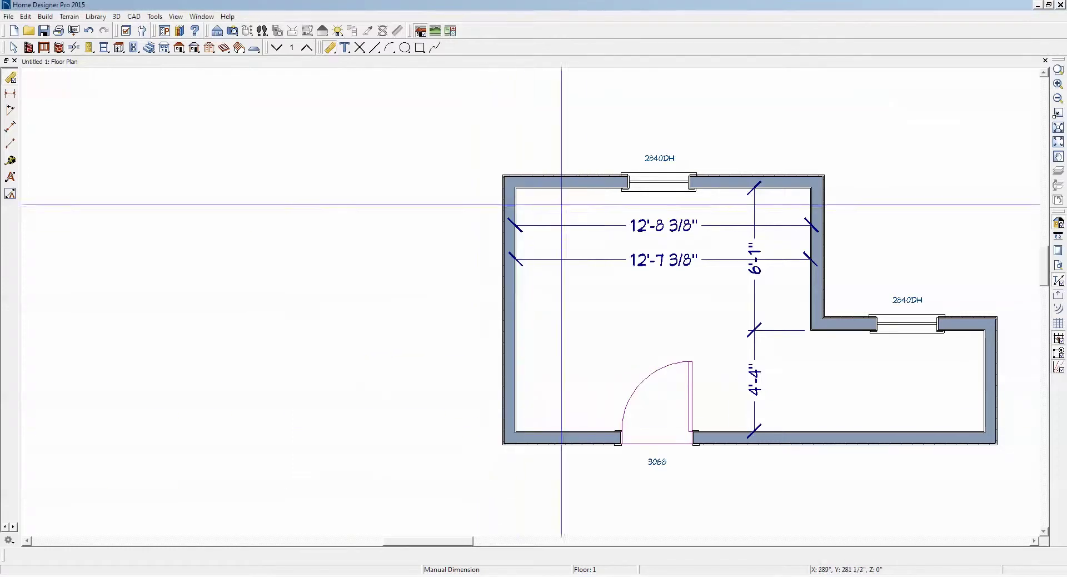
Add a horizontal dimension of about 13'-9 1/4" above the main room's upper wall and check its Dimension Line Specification without changes
left_click(10, 95)
left_click_drag(631, 217, 739, 109)
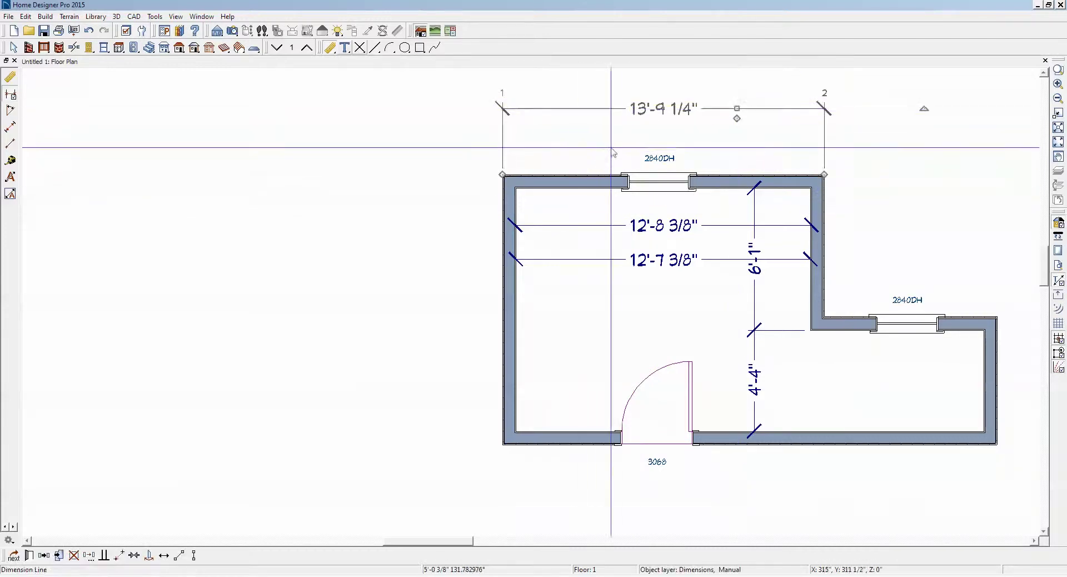
double_click(694, 110)
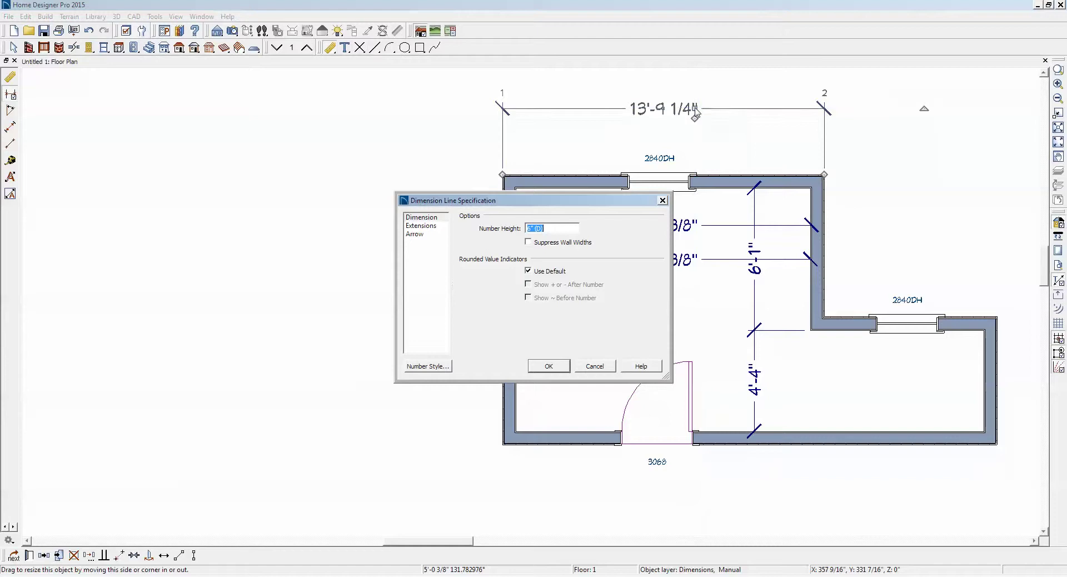
left_click(426, 226)
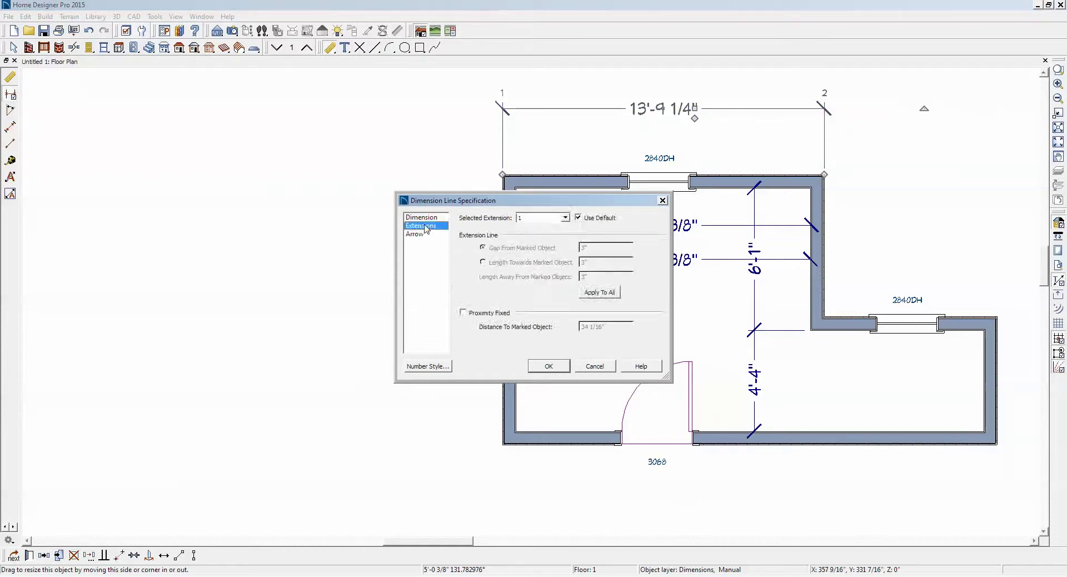
left_click(423, 218)
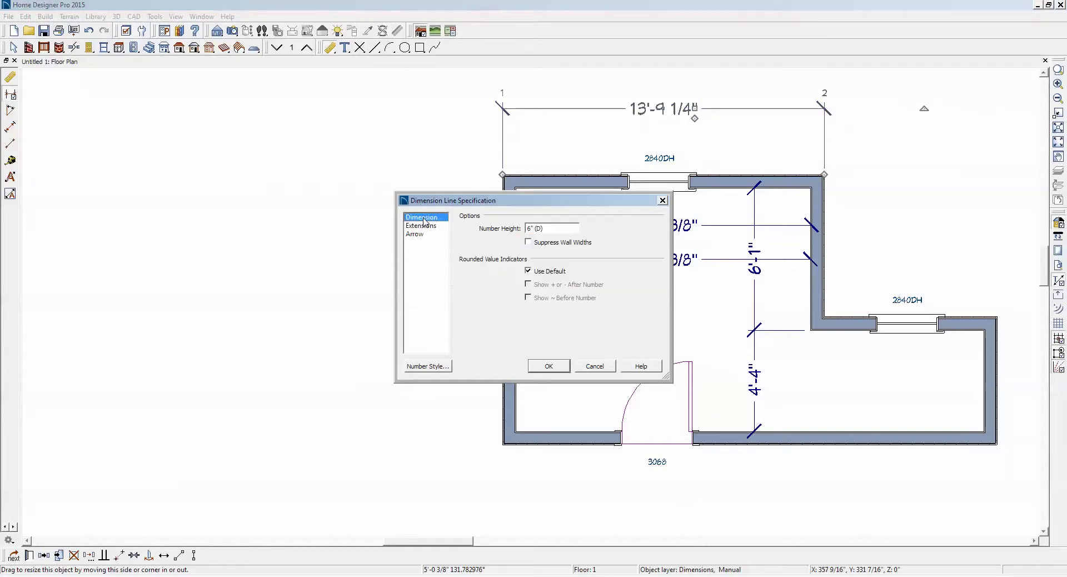
left_click(549, 367)
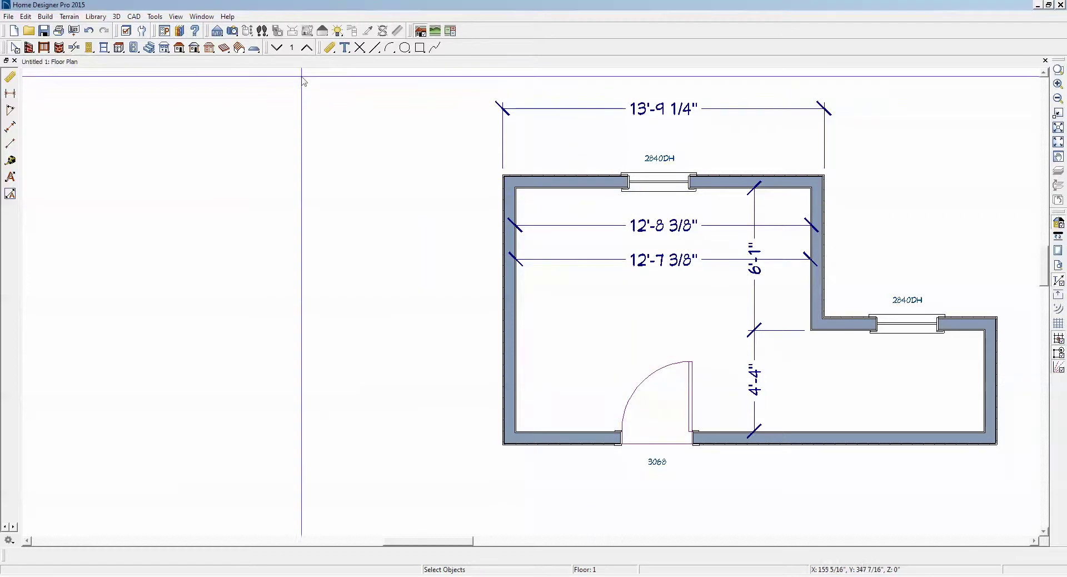
Set the Dimension Defaults format to decimal feet with 2 decimal places
double_click(330, 48)
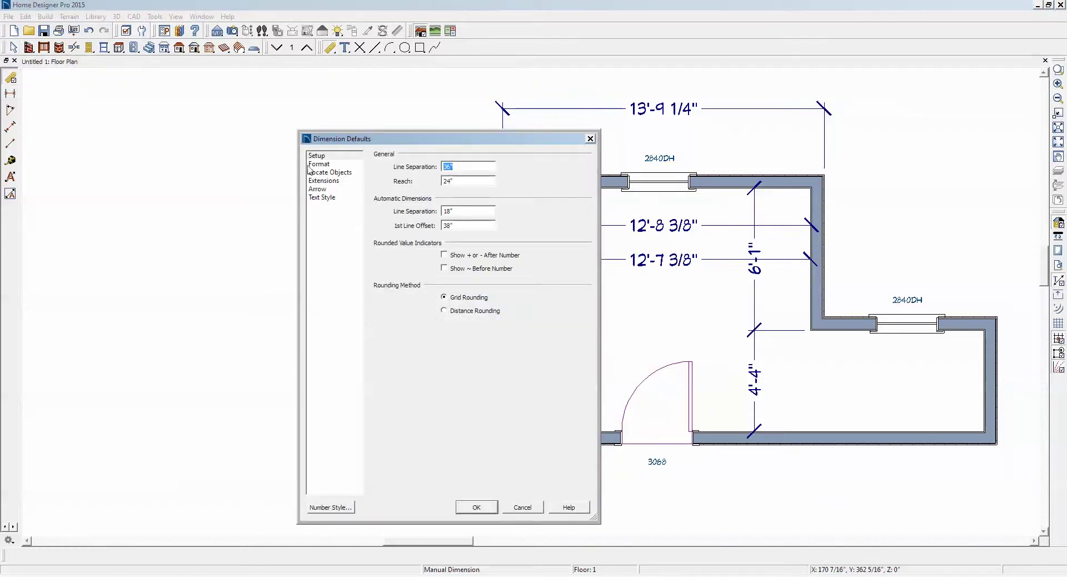
left_click(317, 163)
left_click(464, 166)
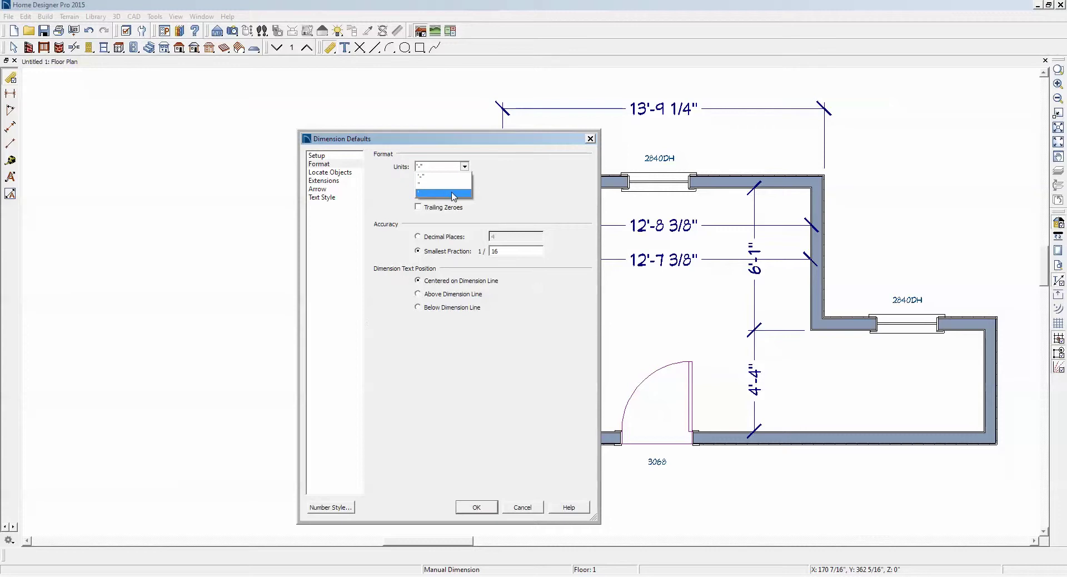
left_click(454, 194)
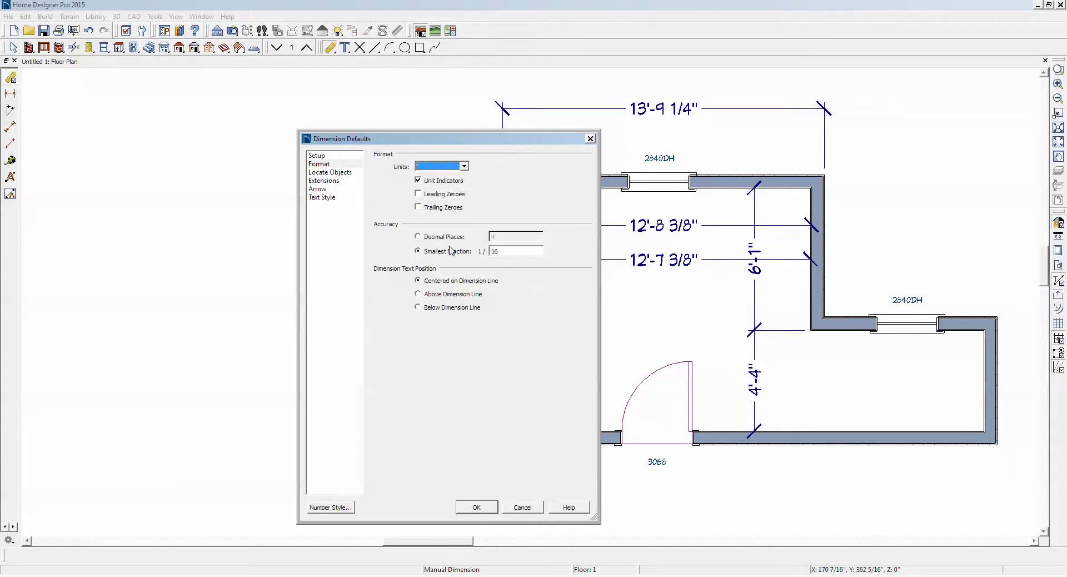
left_click(417, 236)
key("Tab")
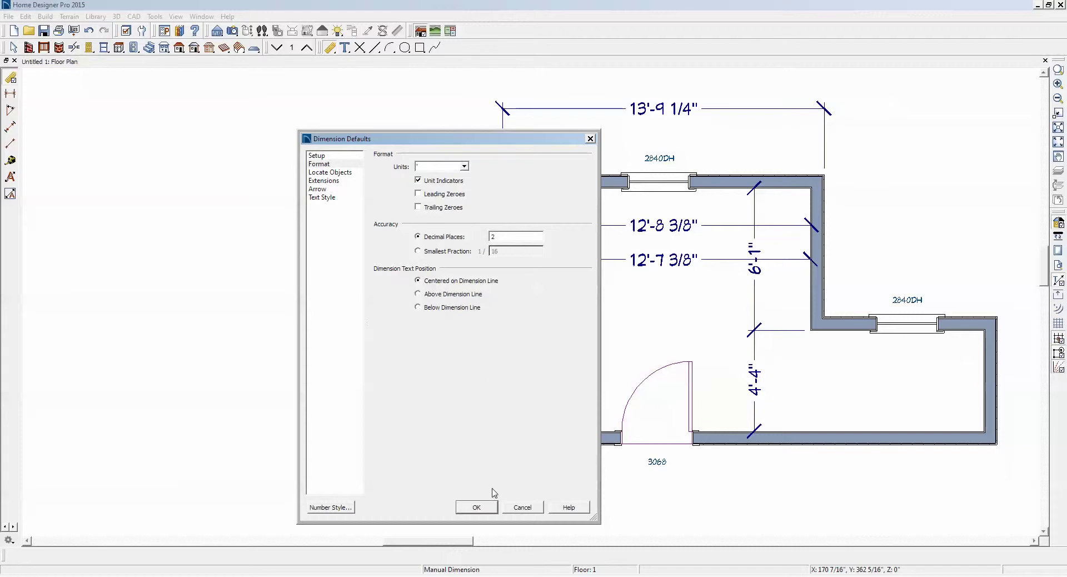
left_click(476, 508)
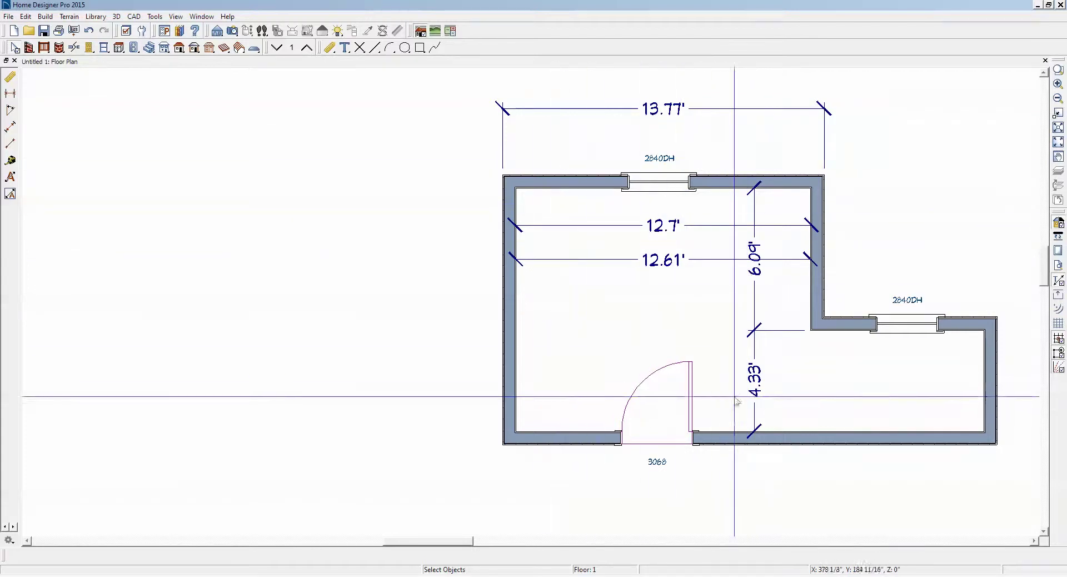
Move the upper interior horizontal dimension above the main room's upper wall and the lower one up to just below that wall
left_click(716, 225)
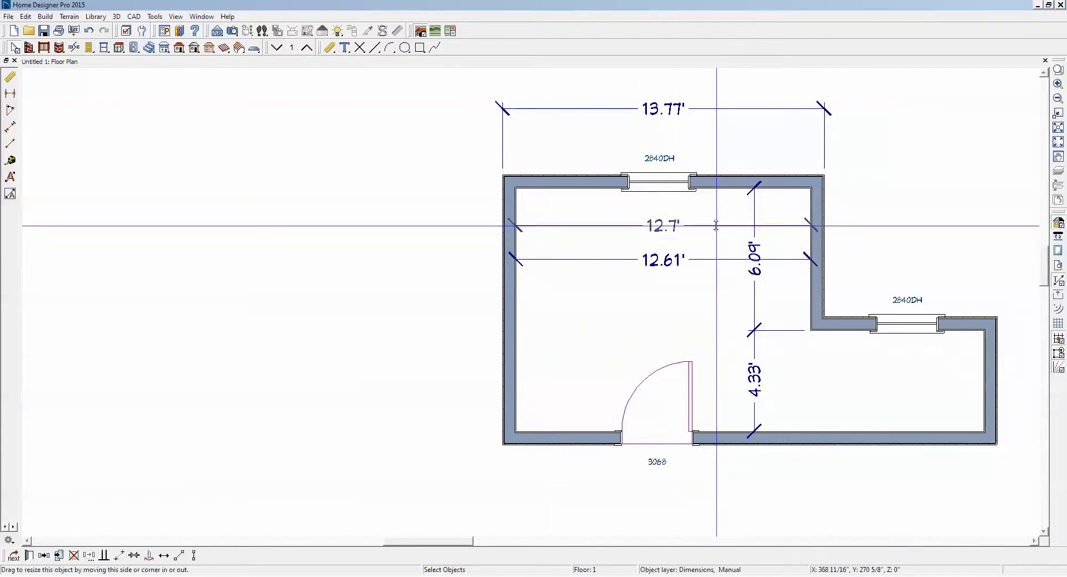
left_click_drag(716, 225, 705, 136)
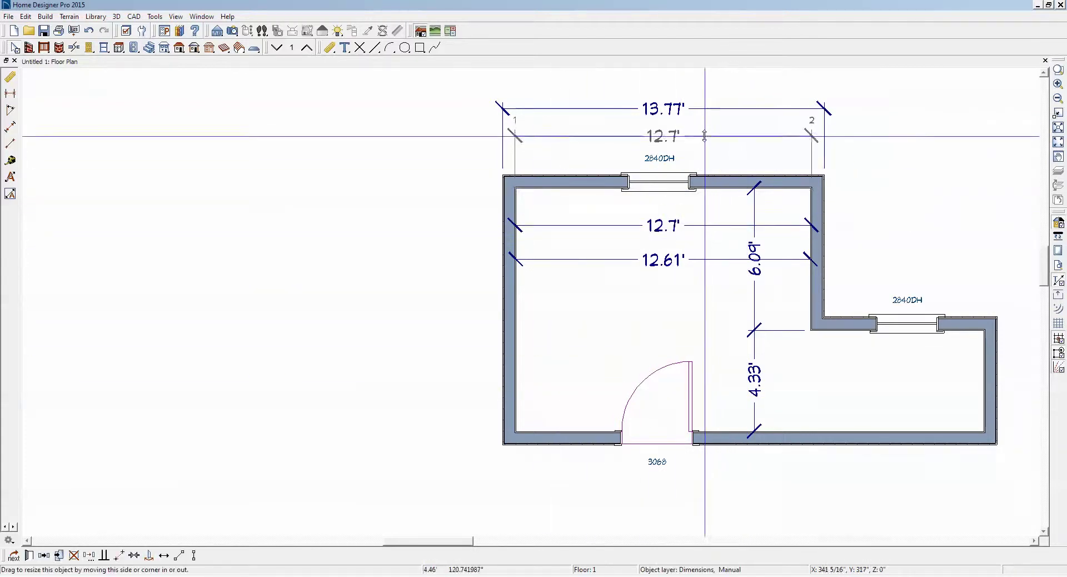
left_click(706, 258)
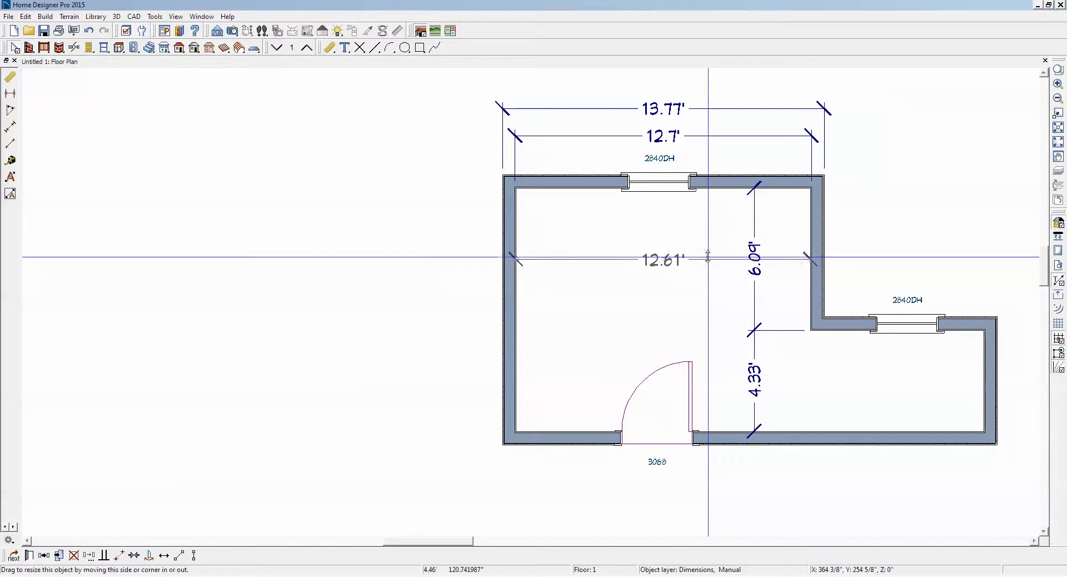
left_click_drag(707, 256, 717, 212)
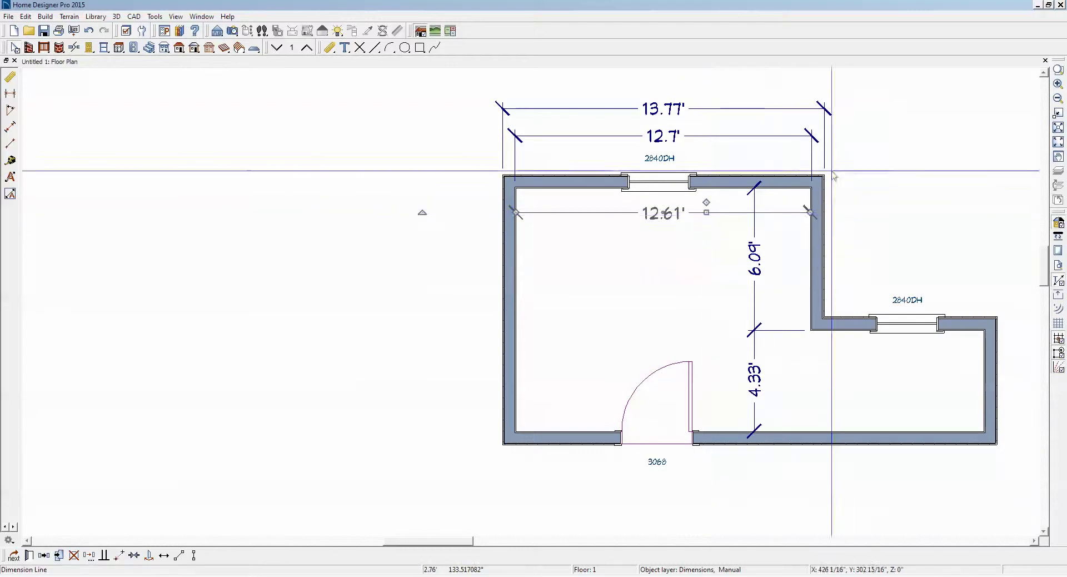
left_click(689, 136)
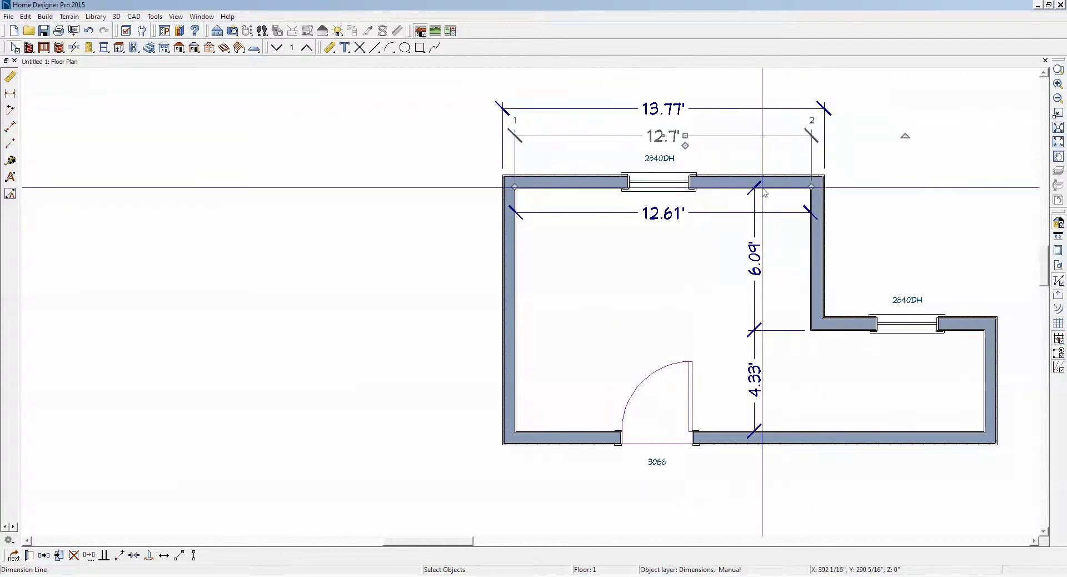
key("Escape")
left_click(679, 267)
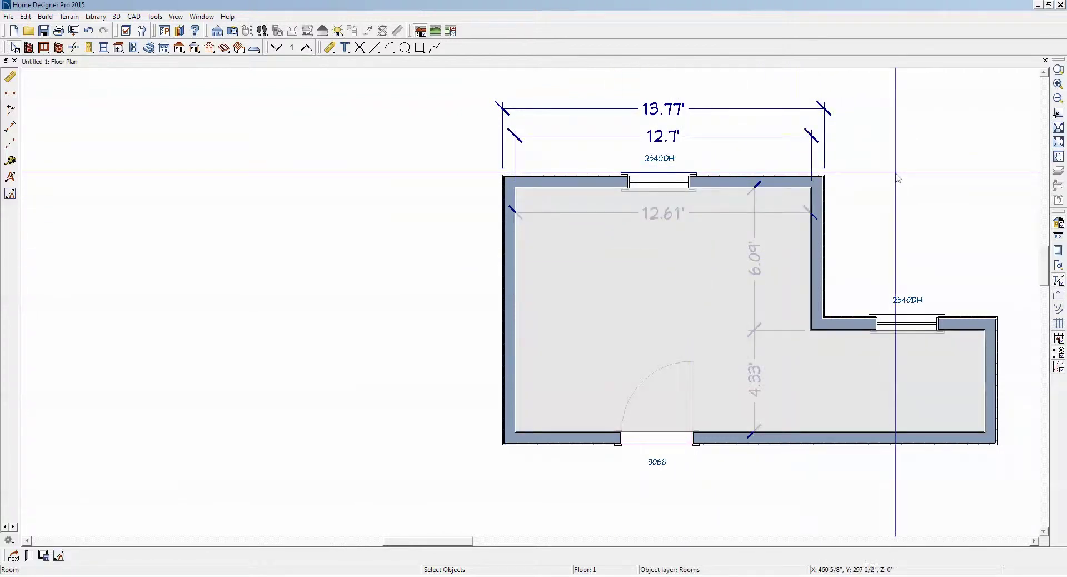